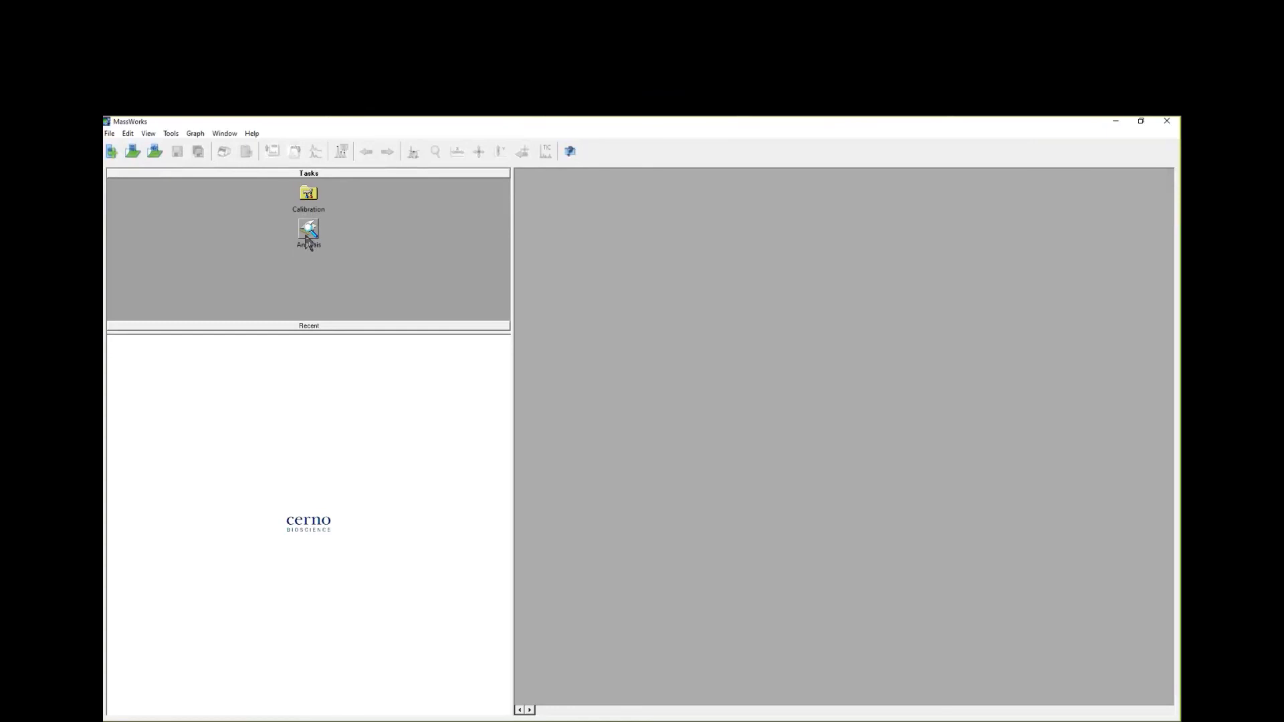
View the Calibration task's empty workspace, and switch to the Analysis task
{"action": "left_click", "coordinate": [309, 207]}
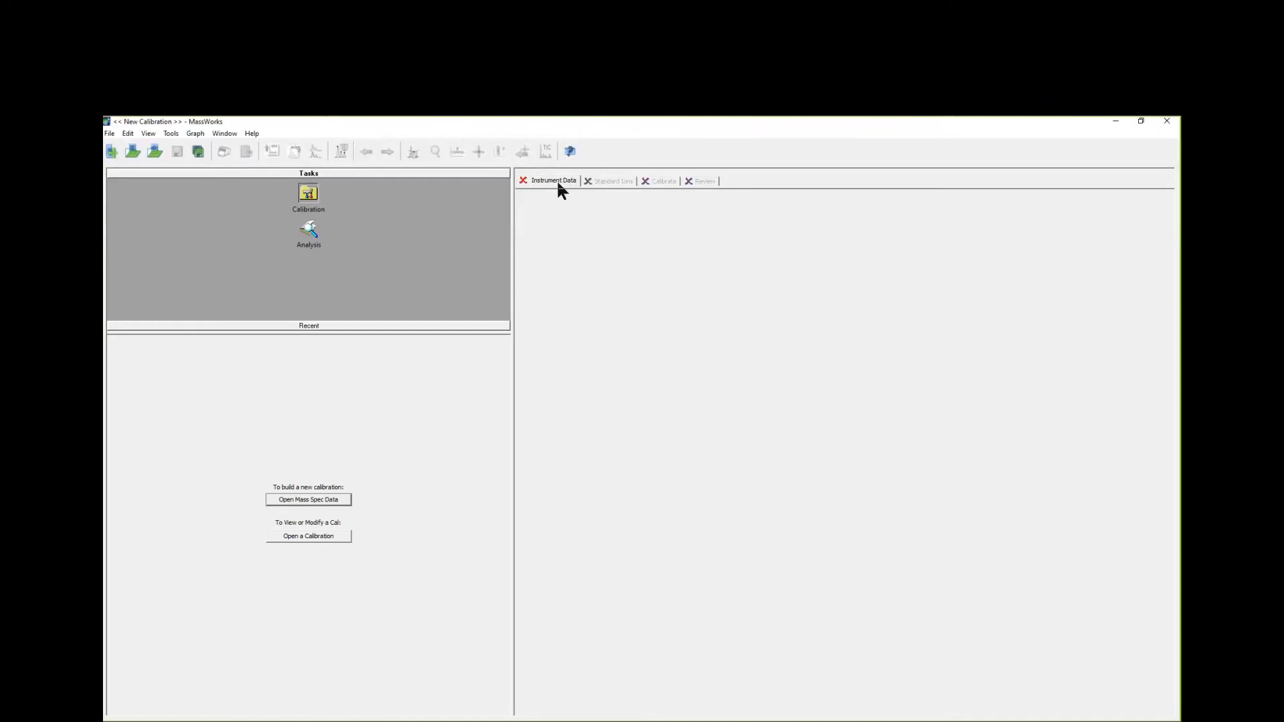
{"action": "left_click", "coordinate": [307, 238]}
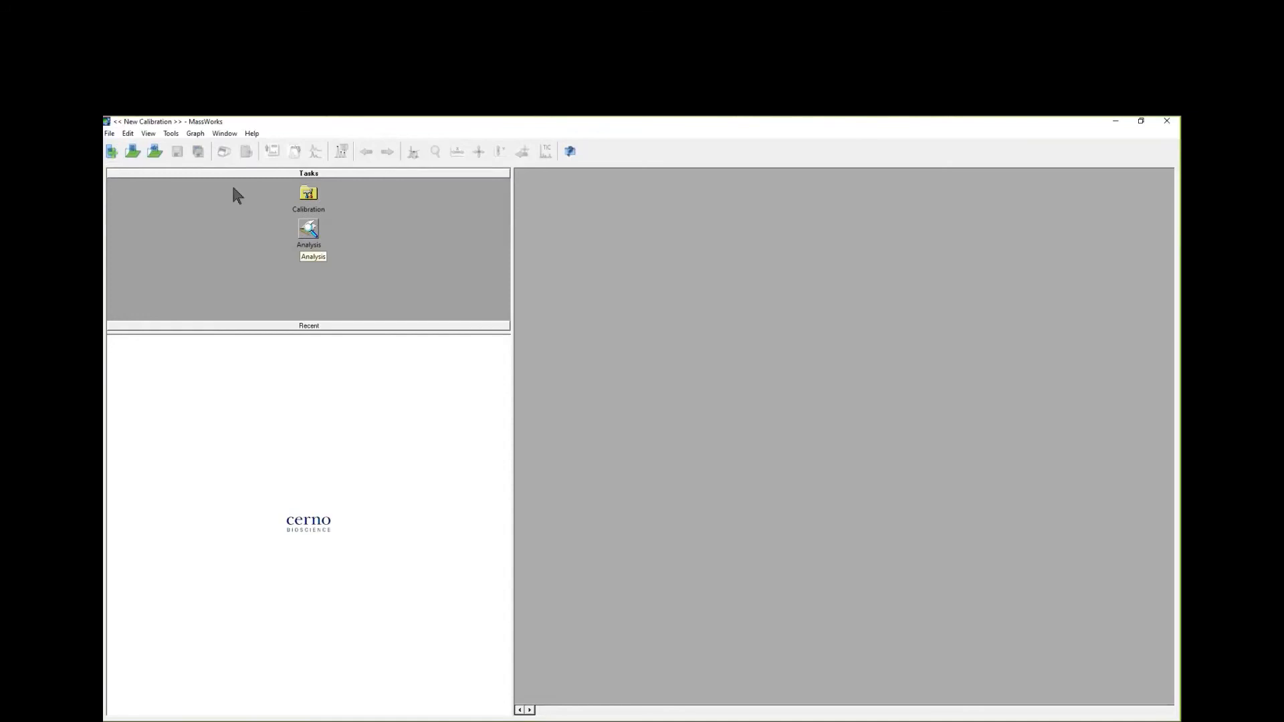
Open data.ms from the OFN-500pg.D sample folder as MS data and accept using the previous AutoCal
{"action": "left_click", "coordinate": [109, 133]}
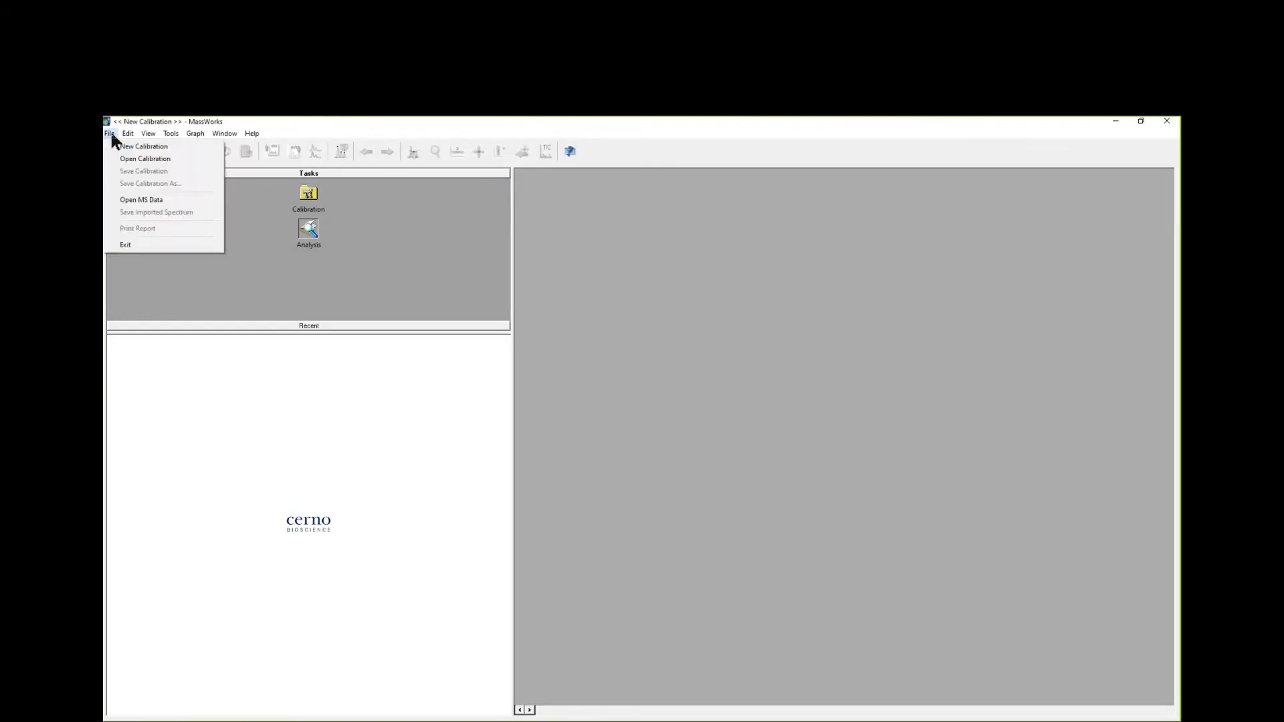
{"action": "left_click", "coordinate": [129, 200]}
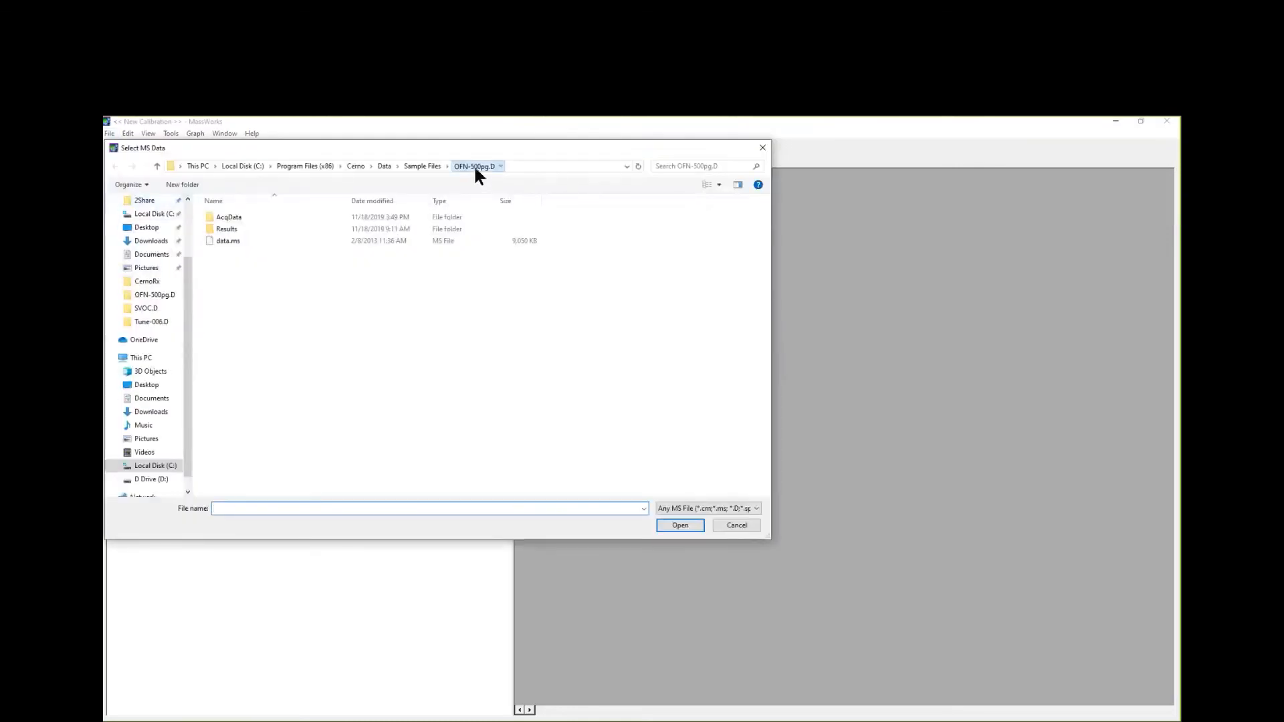
{"action": "left_click", "coordinate": [429, 165]}
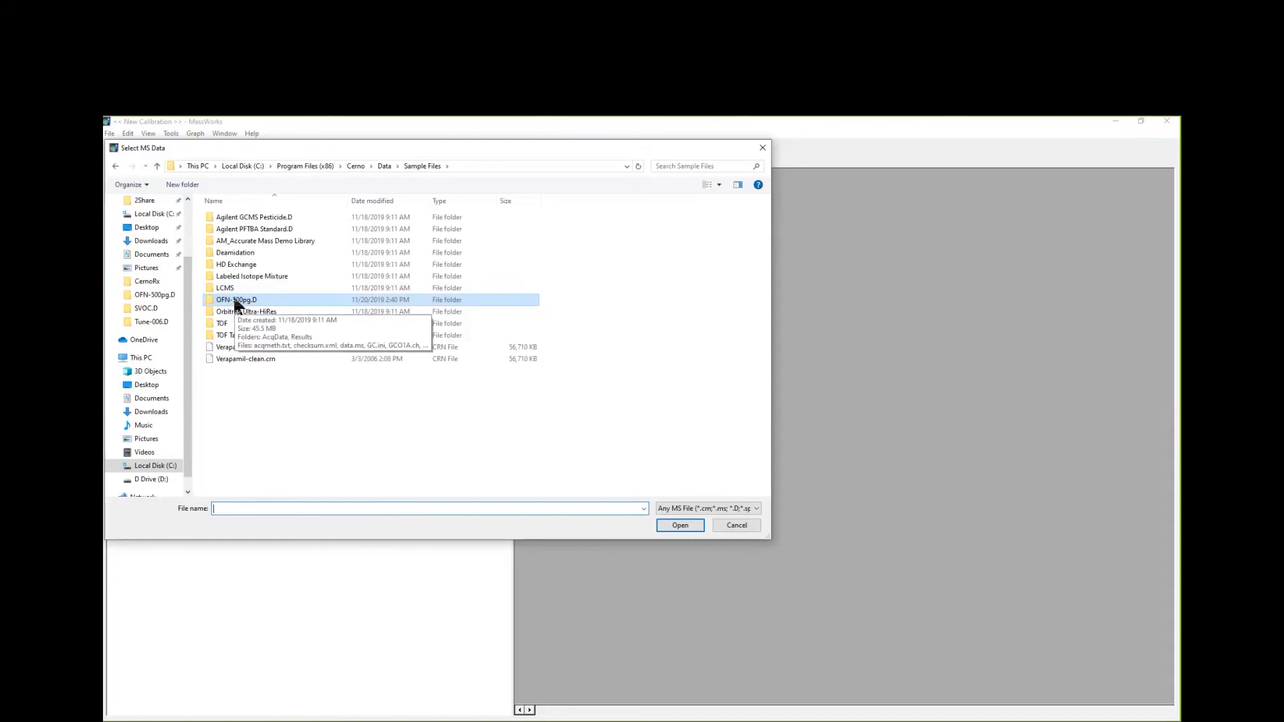
{"action": "double_click", "coordinate": [234, 301]}
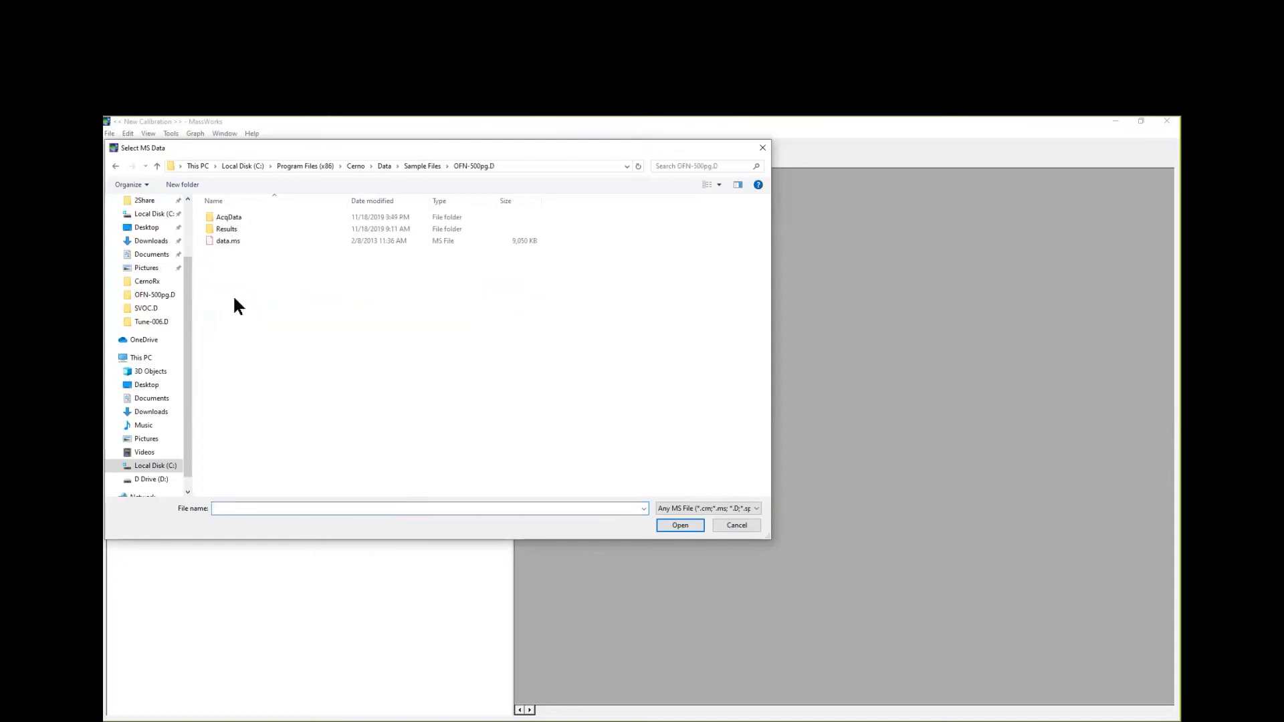
{"action": "left_click", "coordinate": [227, 242]}
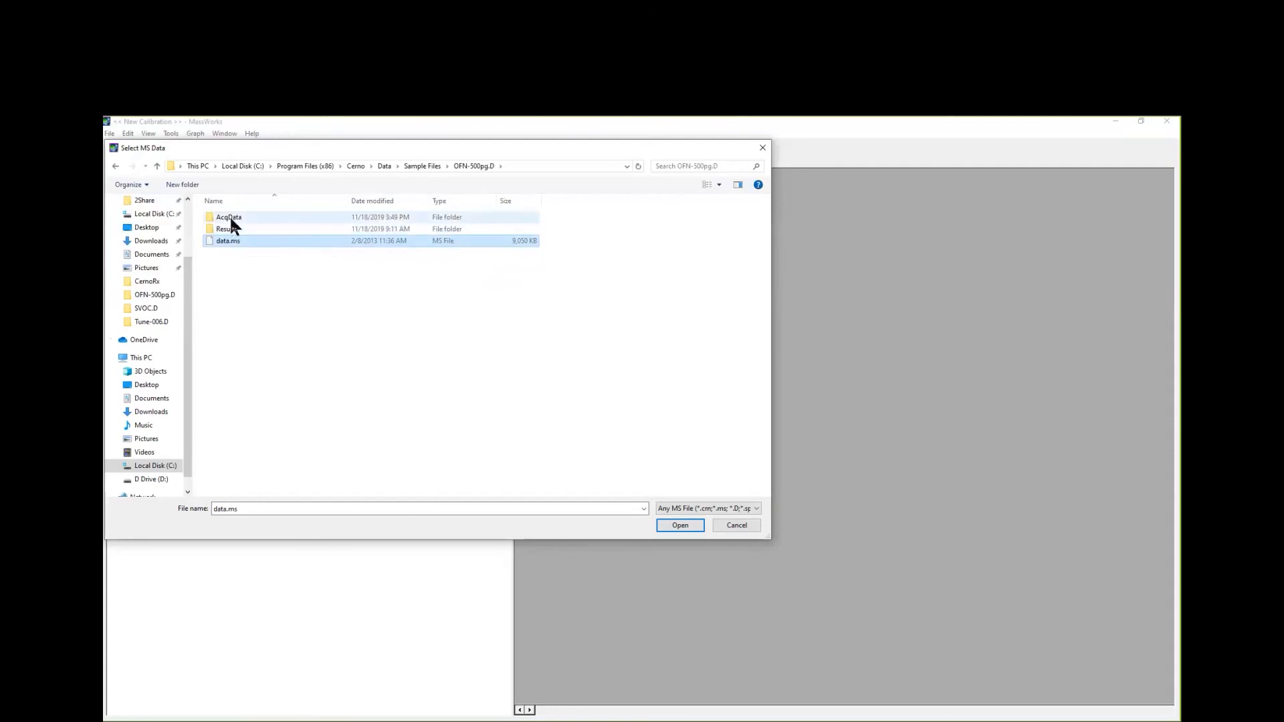
{"action": "double_click", "coordinate": [229, 215]}
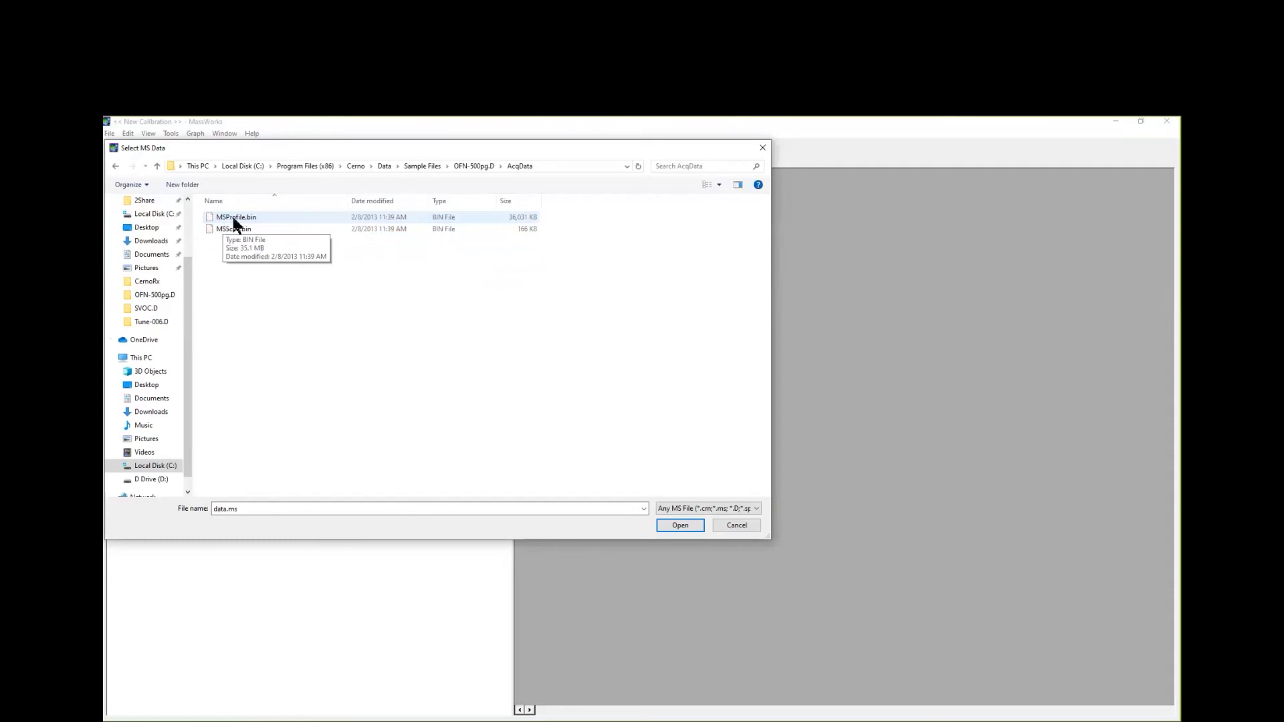
{"action": "left_click", "coordinate": [157, 165]}
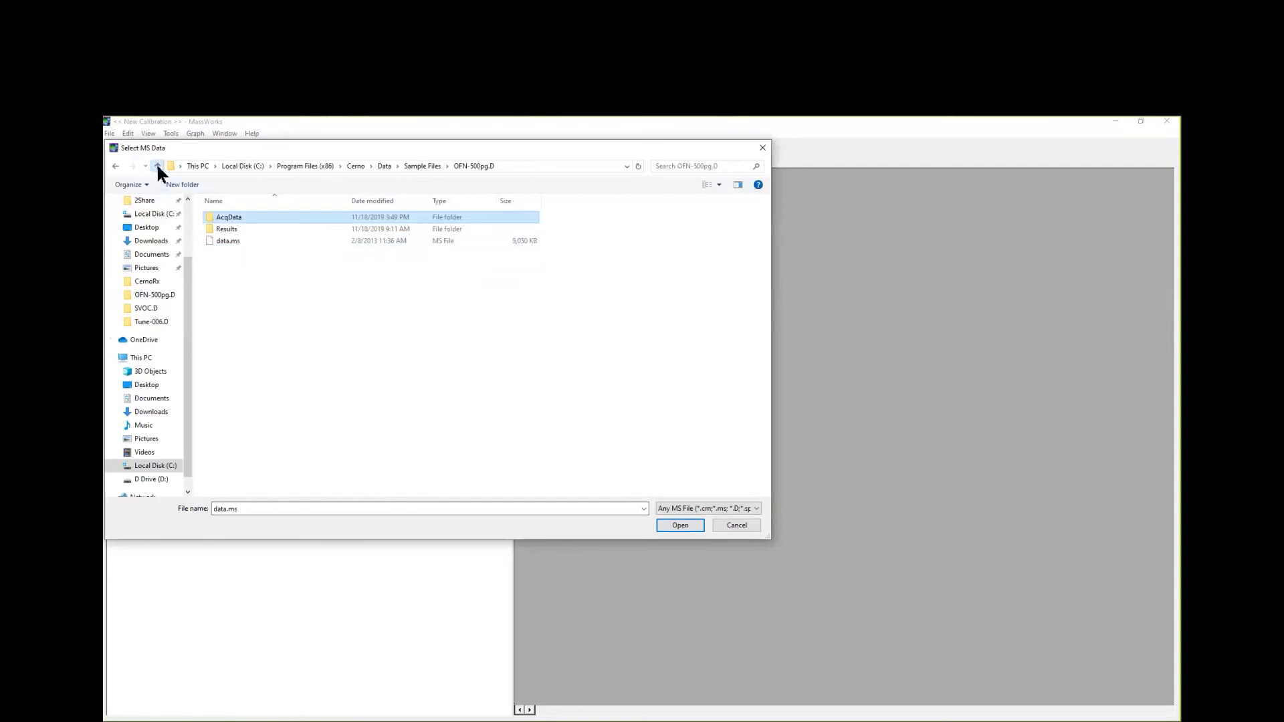
{"action": "left_click", "coordinate": [226, 242]}
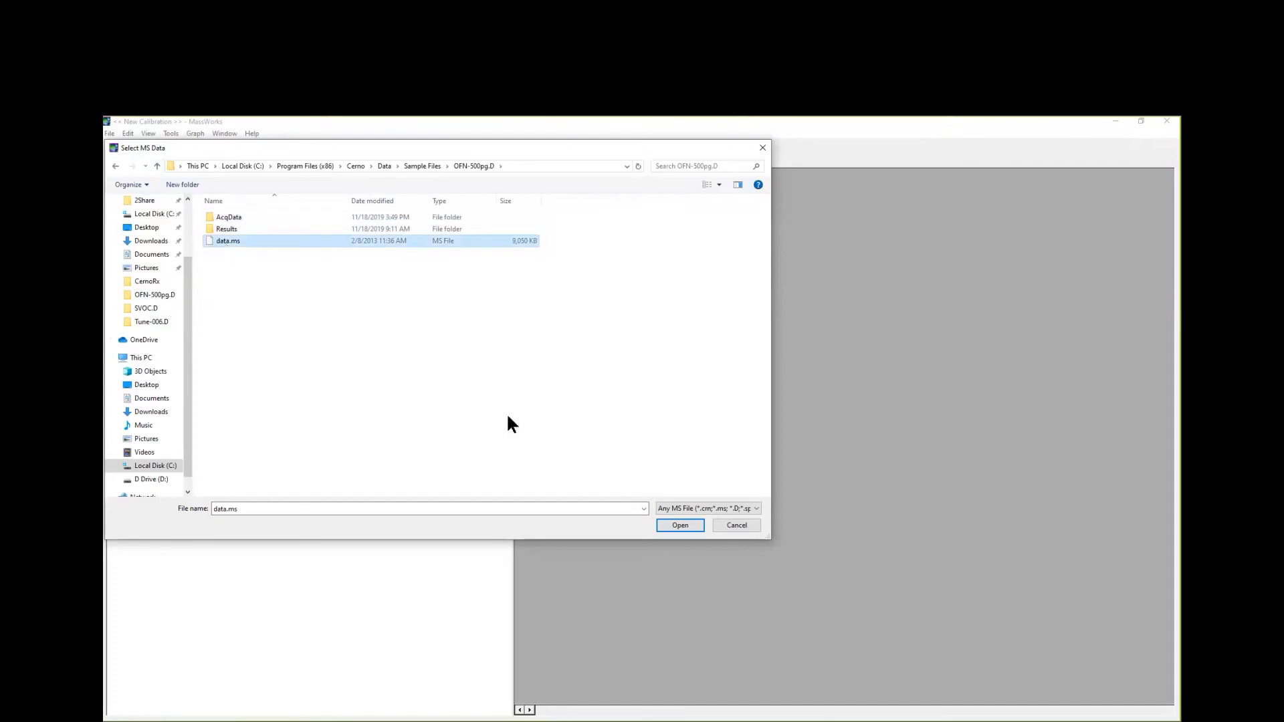
{"action": "left_click", "coordinate": [693, 528]}
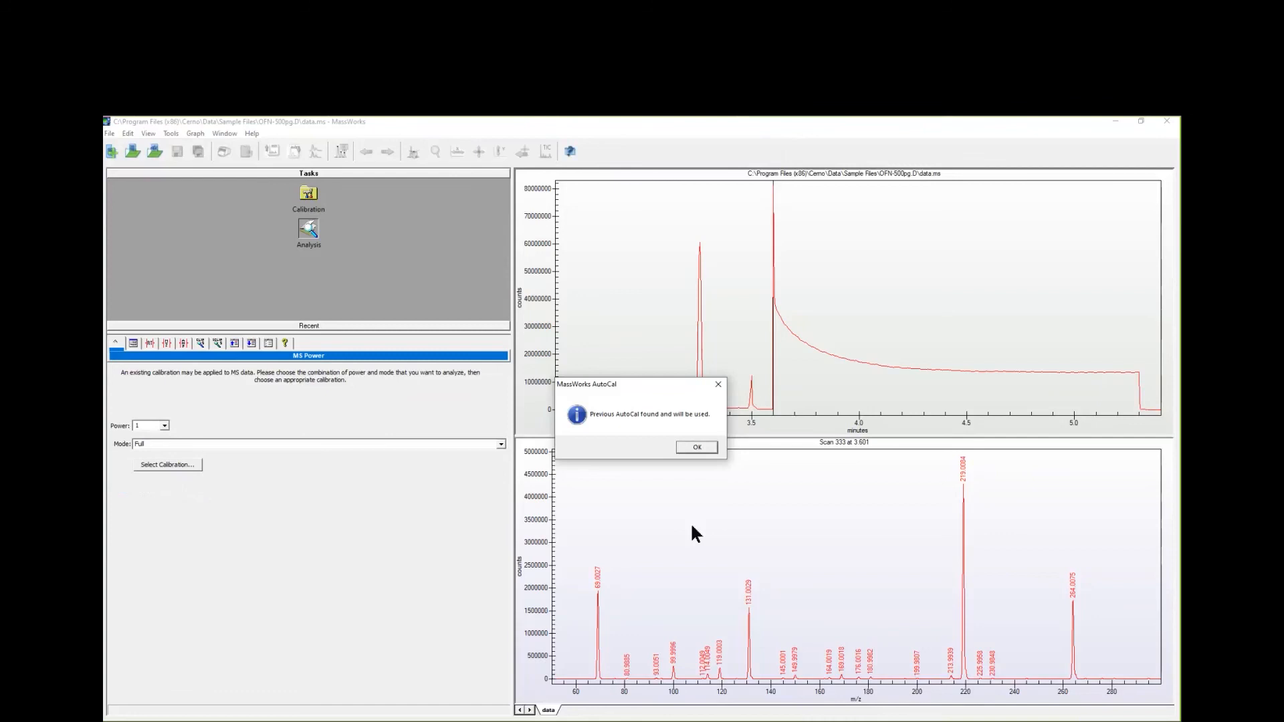
{"action": "key", "text": "Return"}
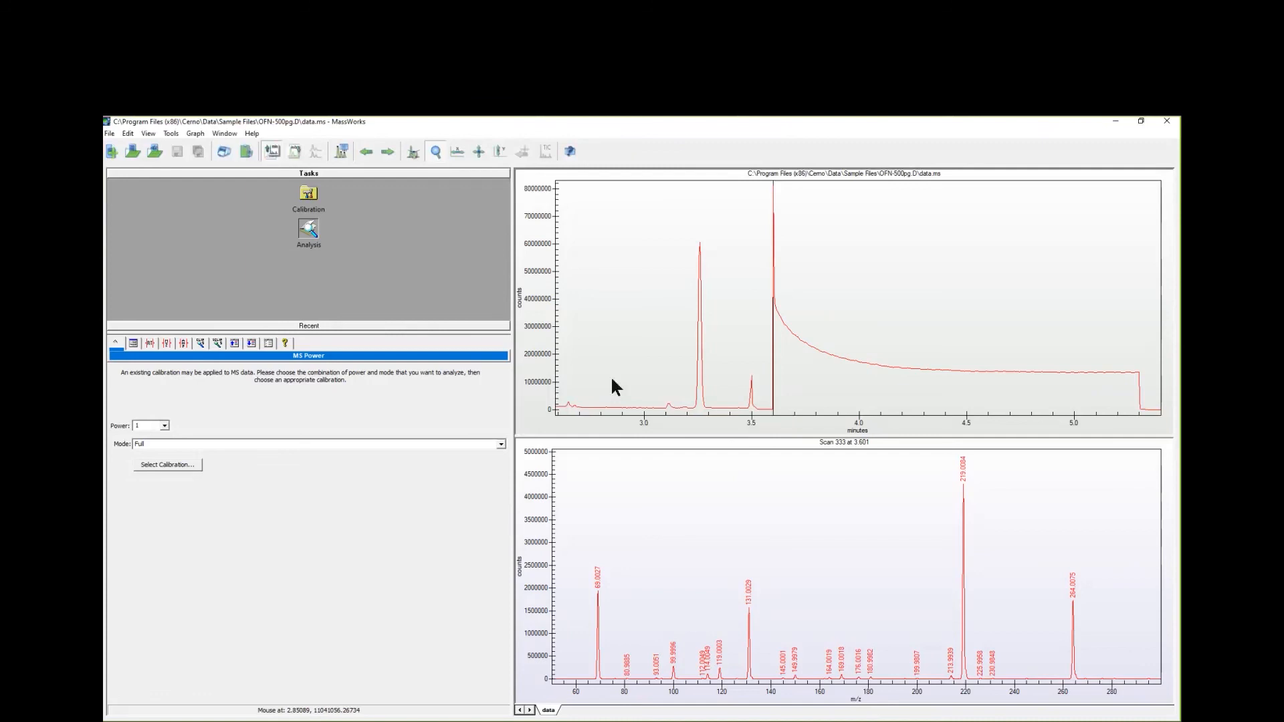
Open DATA.MS from the Agilent GCMS Pesticide.D sample folder, dismissing the AutoCal warning, and close its data window
{"action": "left_click", "coordinate": [109, 133]}
{"action": "left_click", "coordinate": [123, 200]}
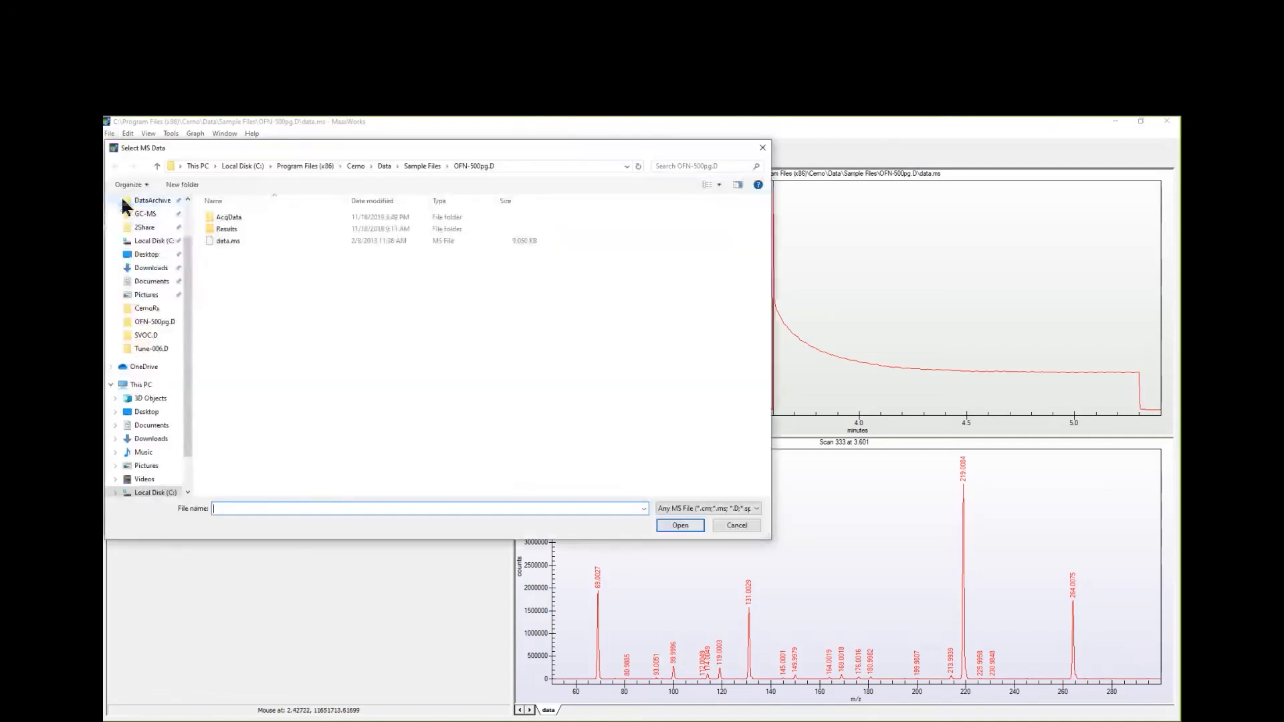
{"action": "left_click", "coordinate": [156, 167]}
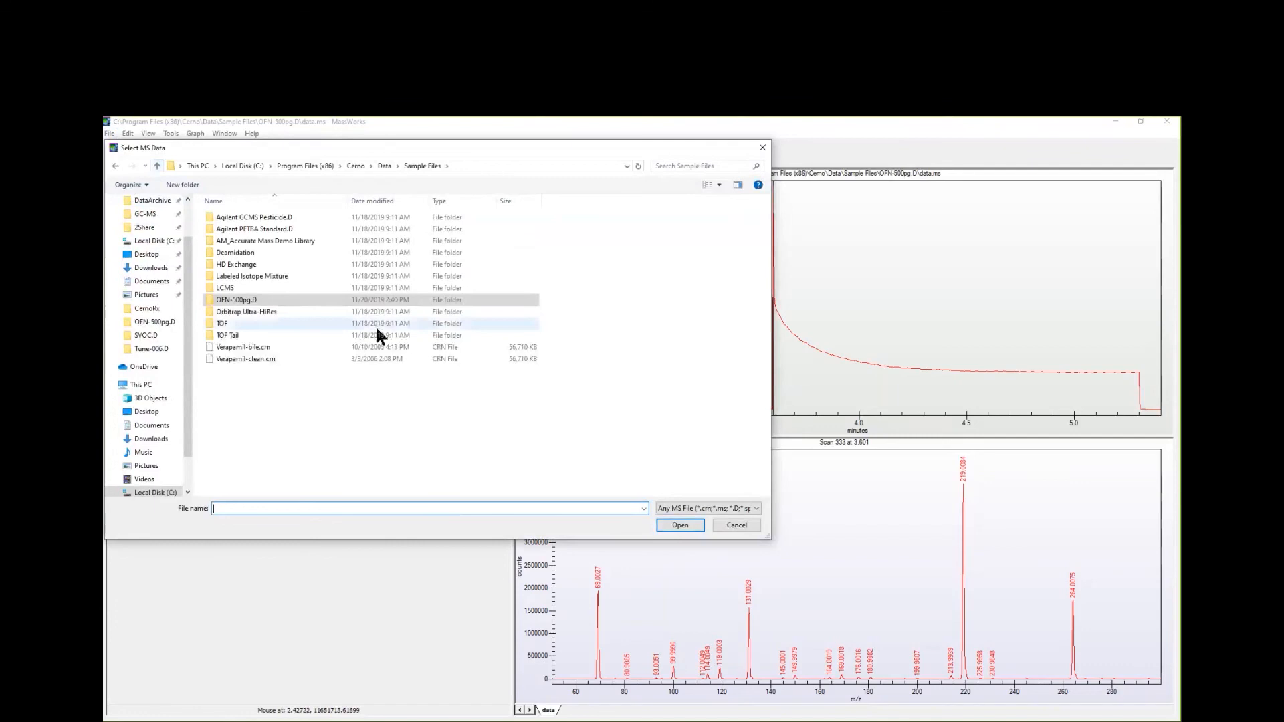
{"action": "double_click", "coordinate": [268, 218]}
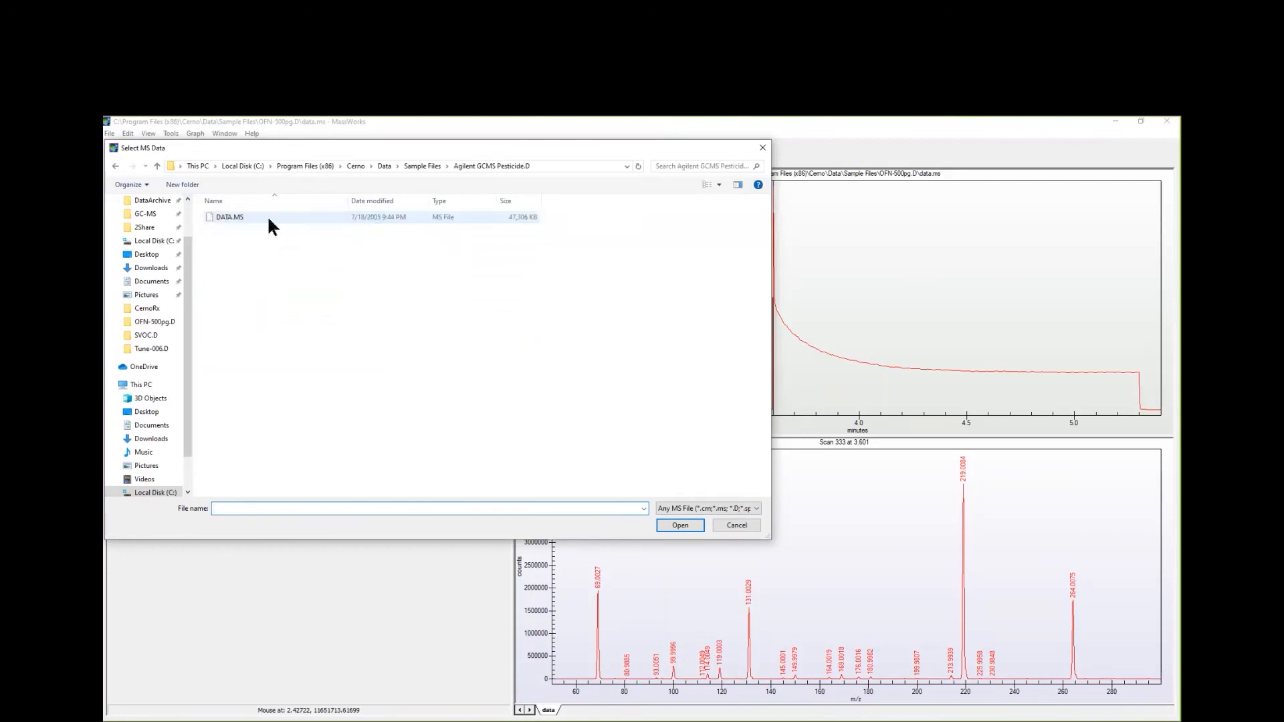
{"action": "double_click", "coordinate": [268, 218]}
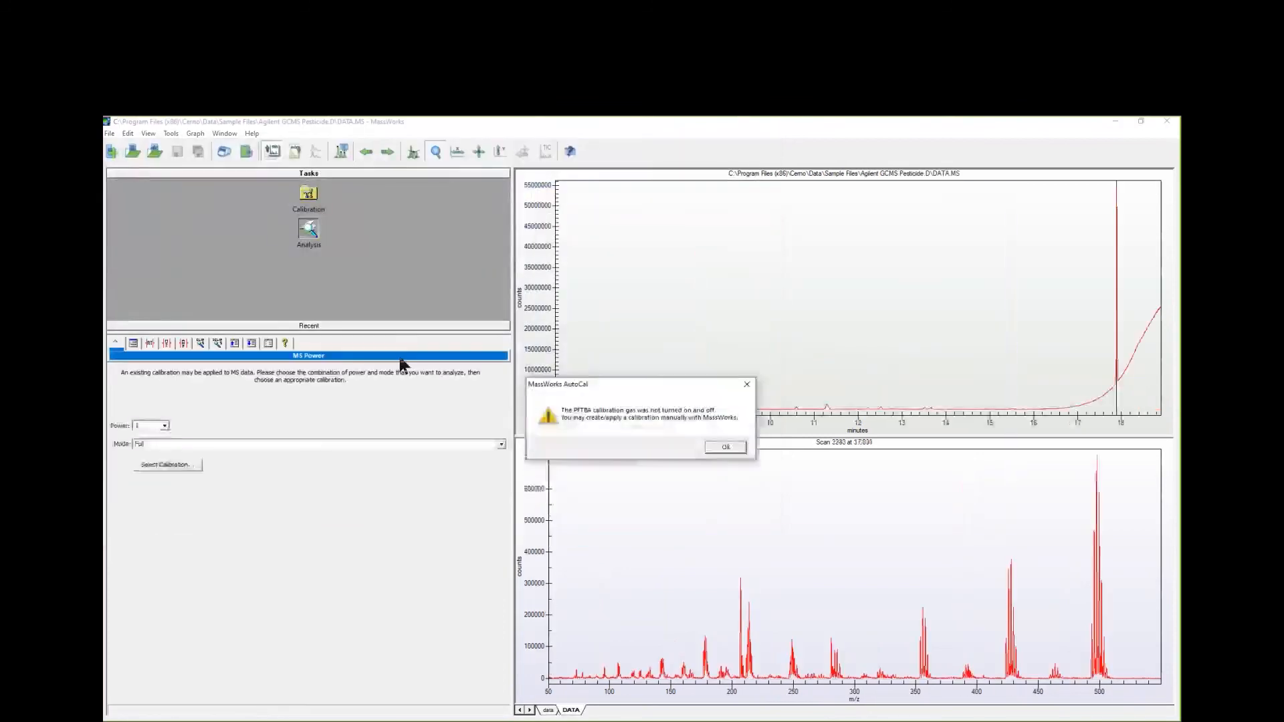
{"action": "left_click", "coordinate": [737, 449]}
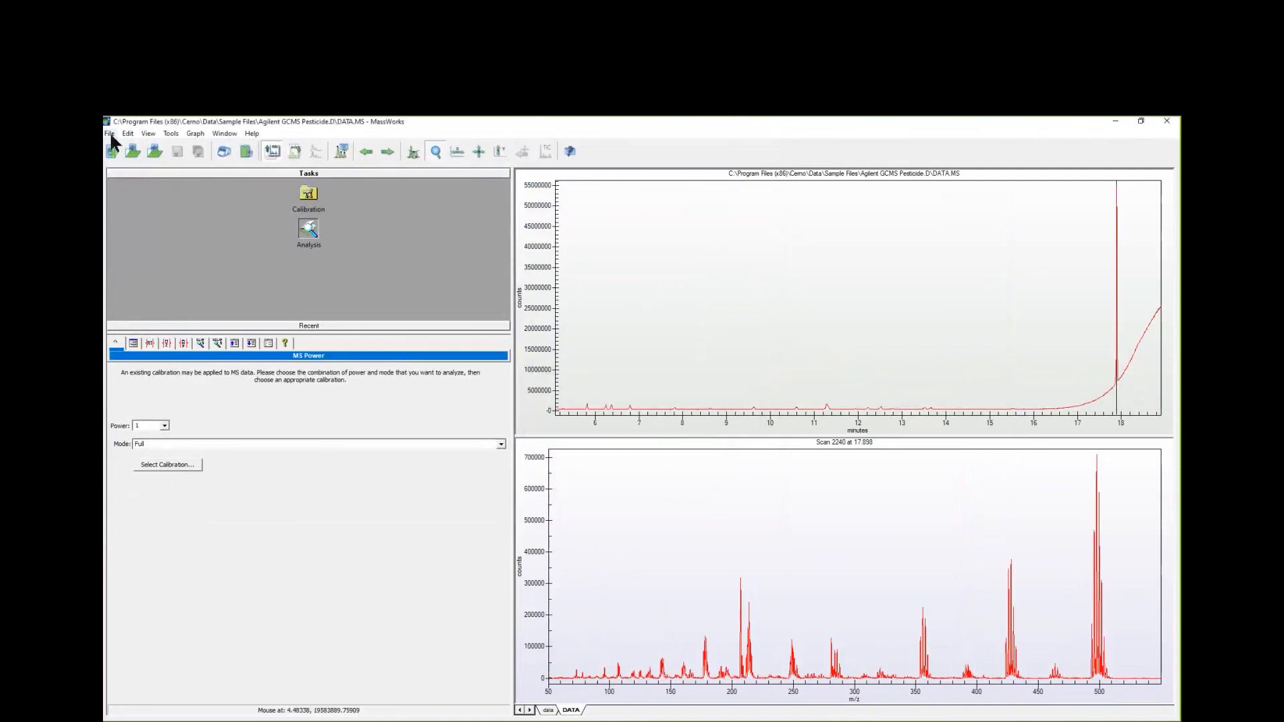
{"action": "right_click", "coordinate": [571, 710]}
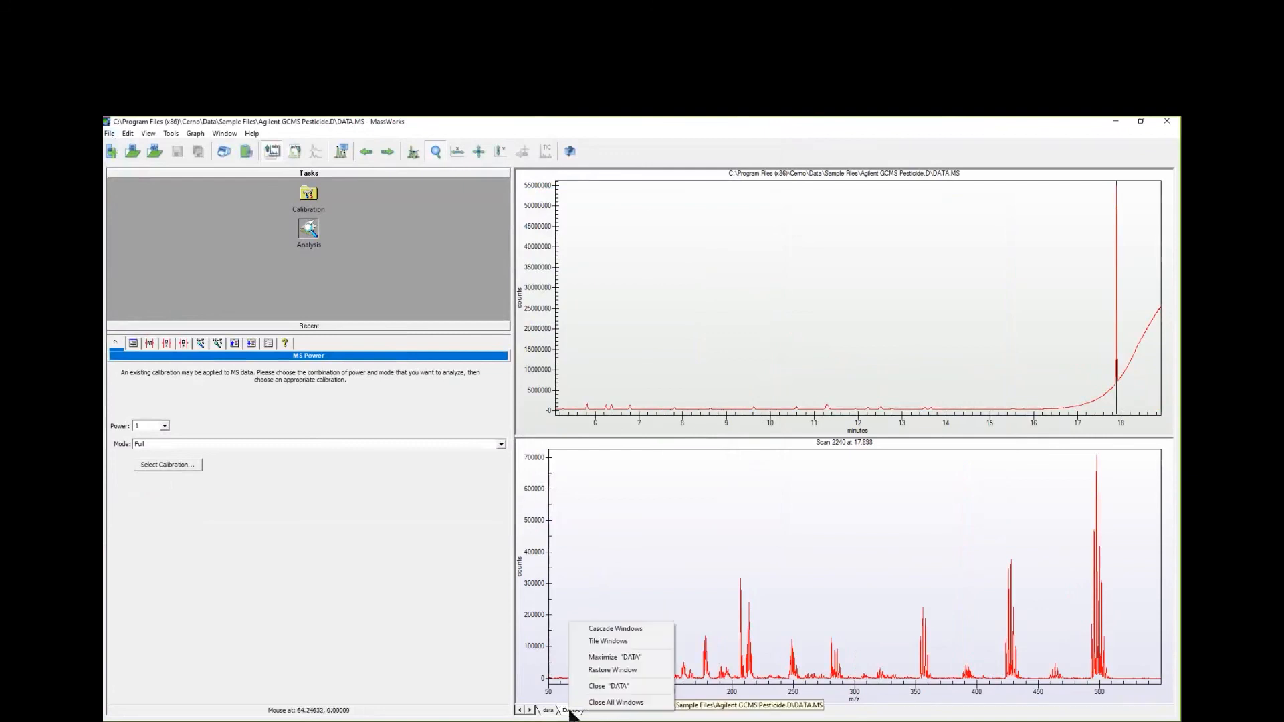
{"action": "left_click", "coordinate": [609, 685]}
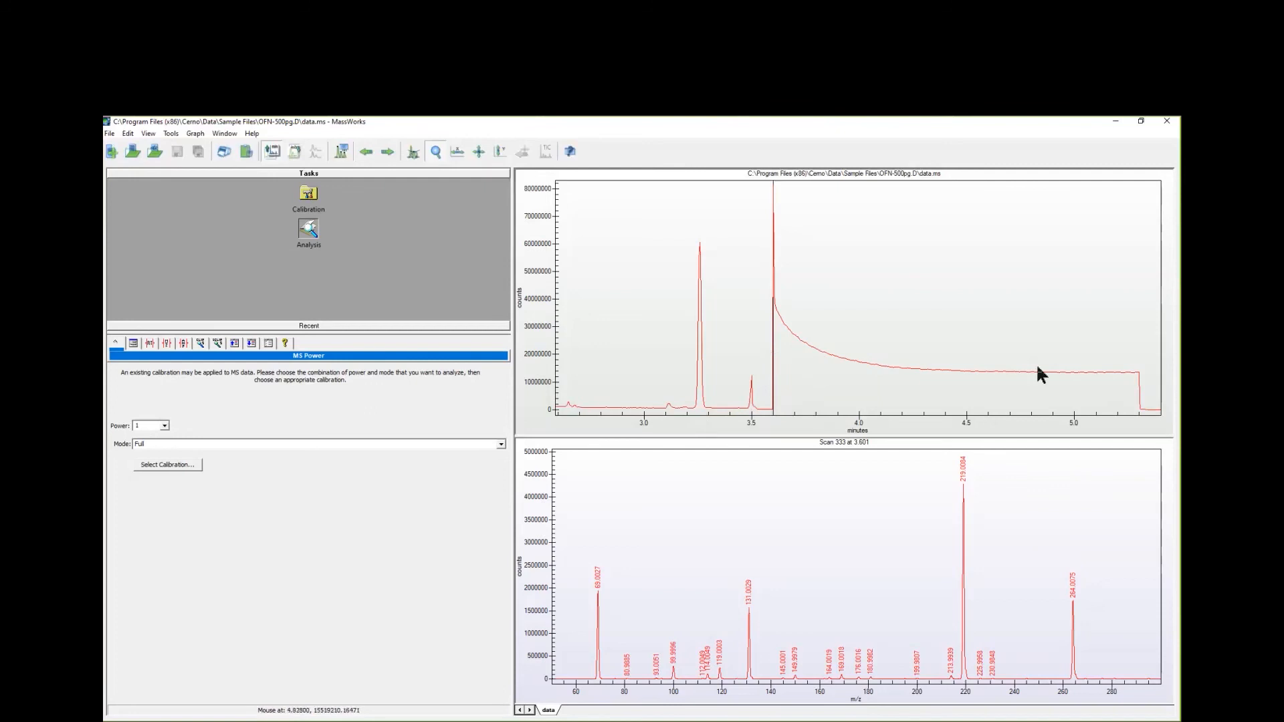
Show the mass spectrum of the baseline scan at about 2.87 minutes in the chromatogram
{"action": "mouse_move", "coordinate": [668, 214]}
{"action": "left_mouse_down"}
{"action": "mouse_move", "coordinate": [669, 254]}
{"action": "mouse_move", "coordinate": [666, 225]}
{"action": "mouse_move", "coordinate": [616, 238]}
{"action": "left_mouse_up"}
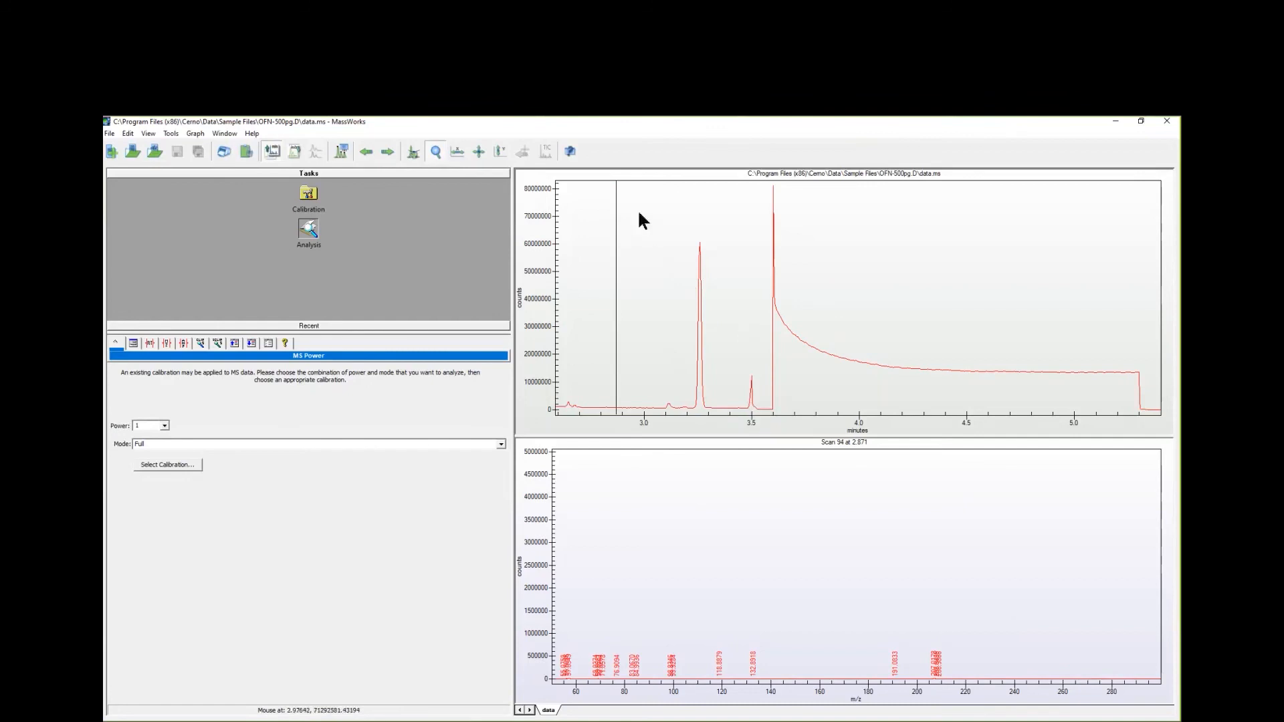
Look through the General Overview topics in the user's guide contents, and close the guide
{"action": "left_click", "coordinate": [253, 134]}
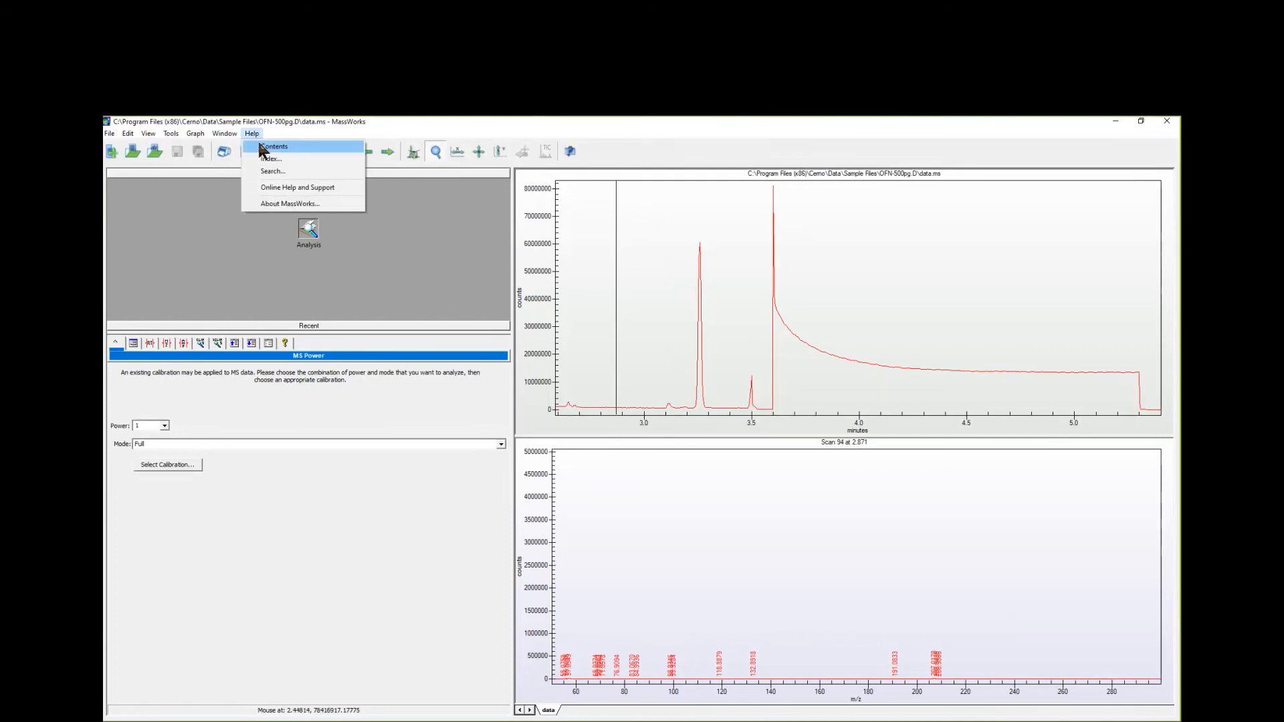
{"action": "left_click", "coordinate": [262, 147]}
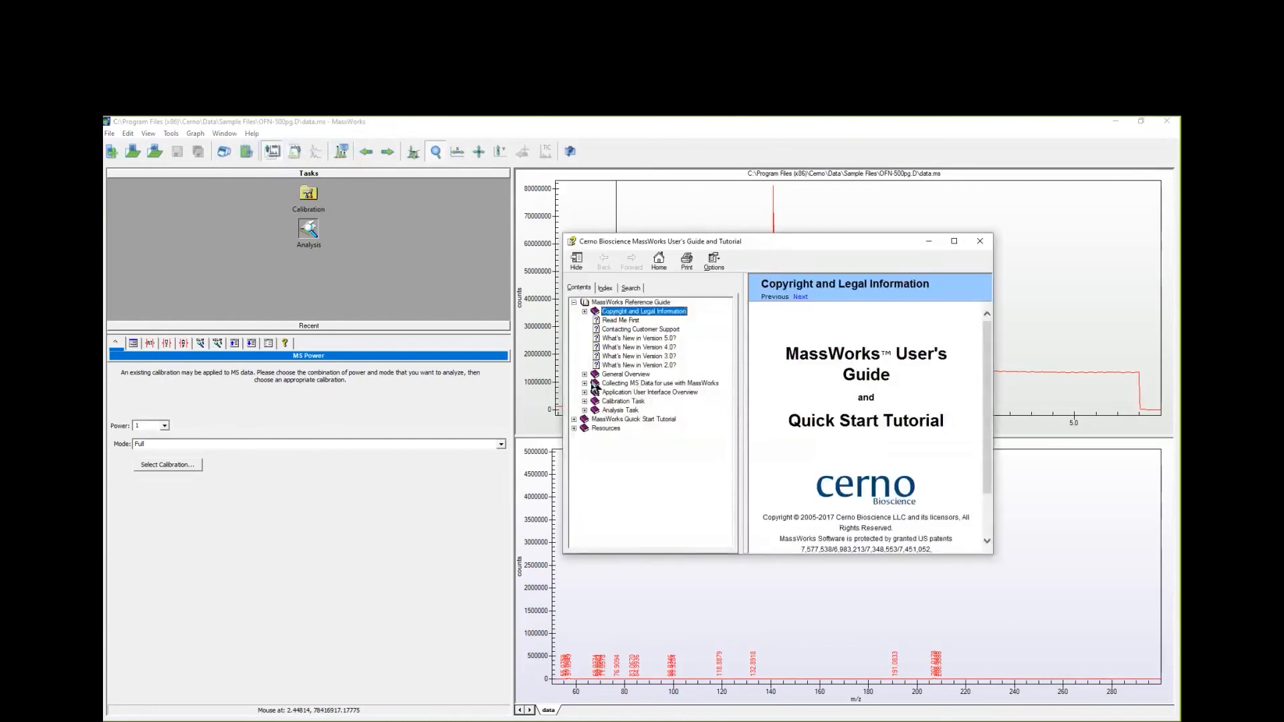
{"action": "left_click", "coordinate": [585, 375]}
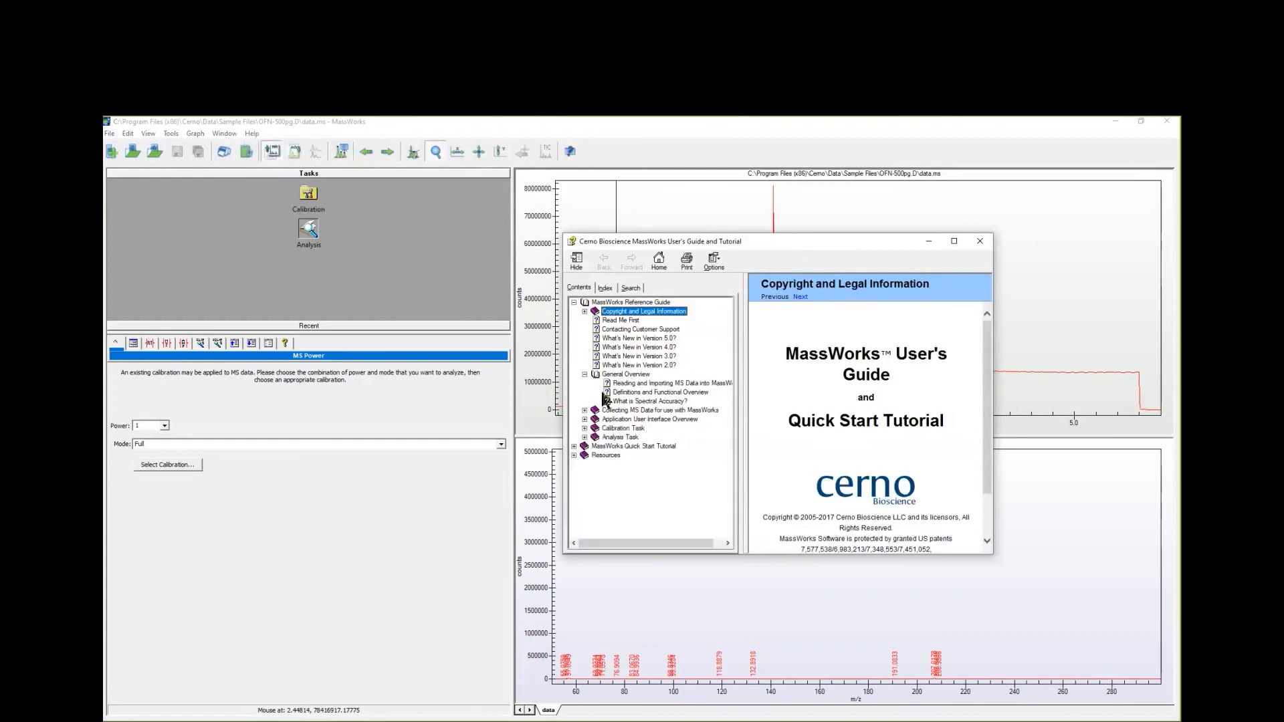
{"action": "left_click", "coordinate": [978, 246]}
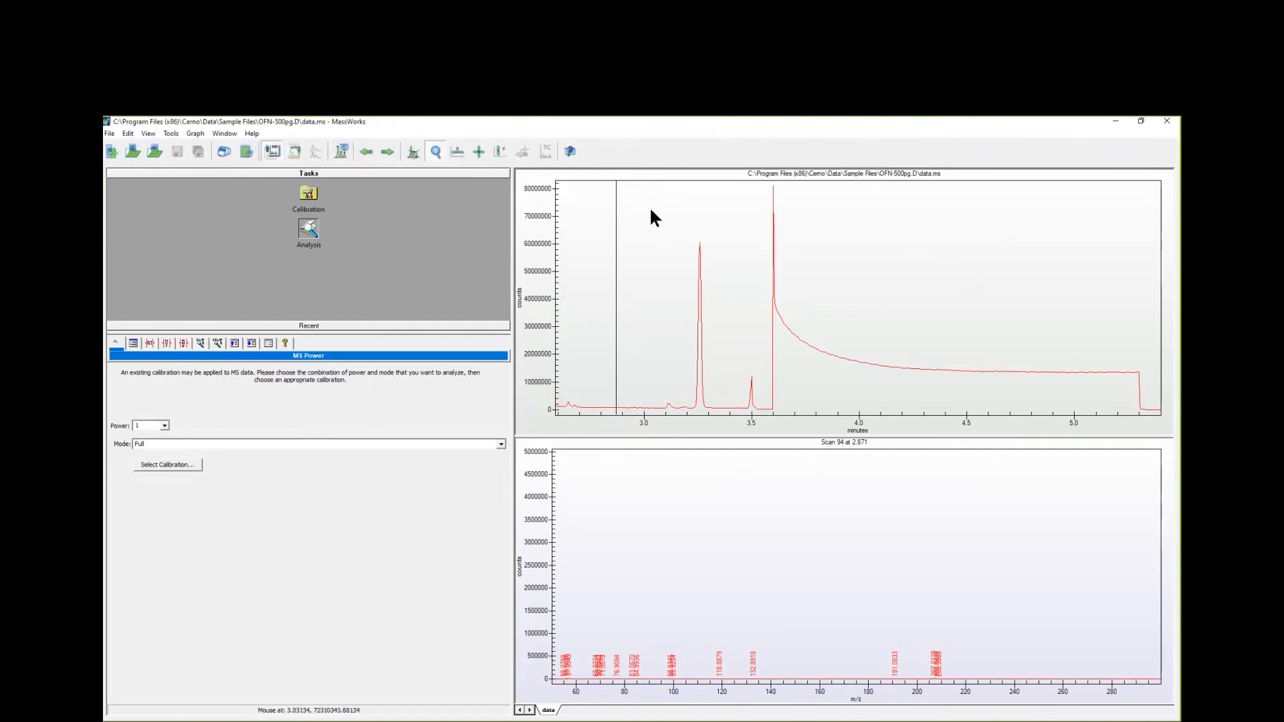
Zoom the chromatogram to about 3.03–3.46 minutes around the first large peak, and restore the full view
{"action": "left_click_drag", "start_coordinate": [650, 210], "coordinate": [655, 246]}
{"action": "left_click_drag", "start_coordinate": [679, 317], "coordinate": [688, 334]}
{"action": "left_click_drag", "start_coordinate": [688, 334], "coordinate": [740, 409]}
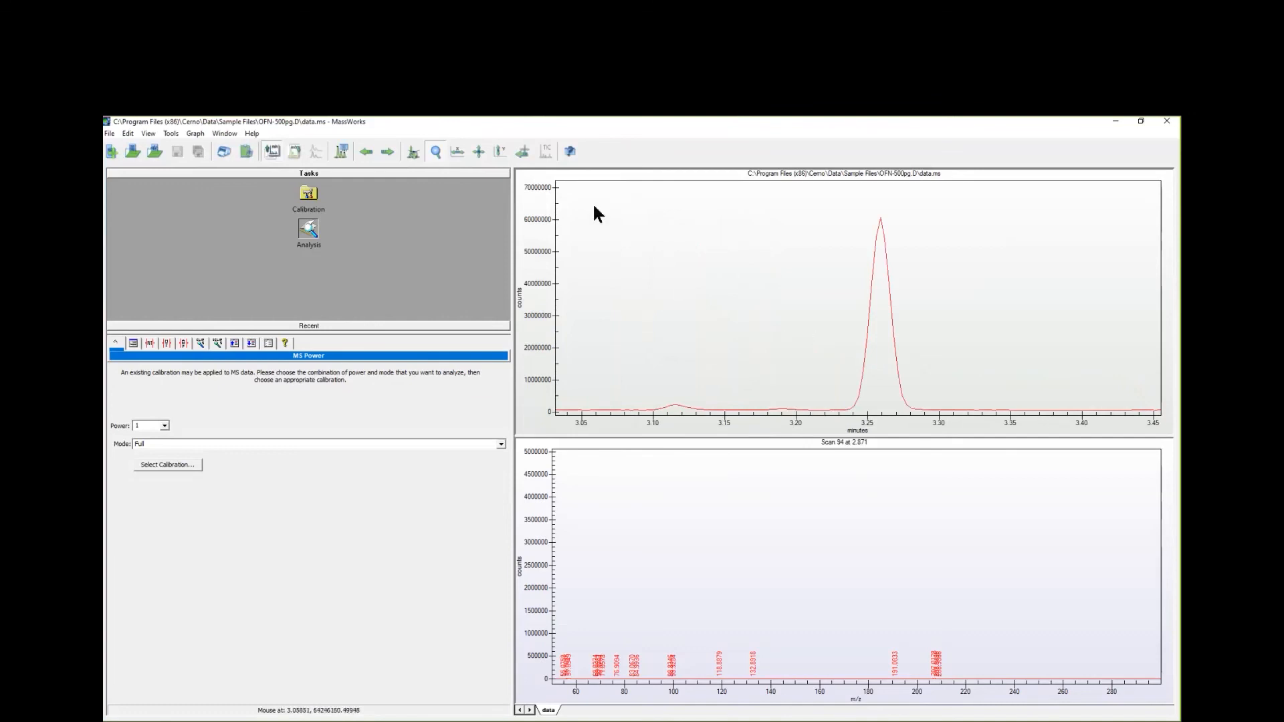
{"action": "left_click", "coordinate": [480, 154]}
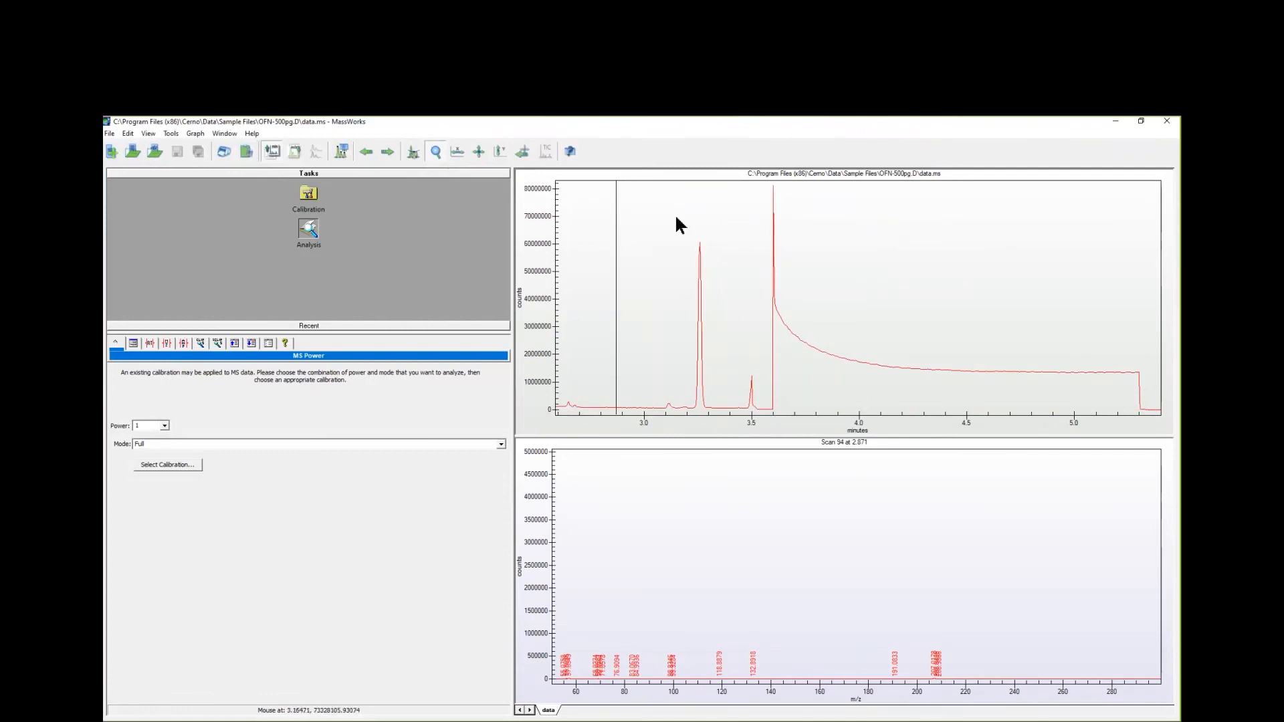
Zoom in on the chromatogram peak near 3.26 minutes, shift the time and counts axes, and reset both axes
{"action": "left_click_drag", "start_coordinate": [677, 225], "coordinate": [724, 415]}
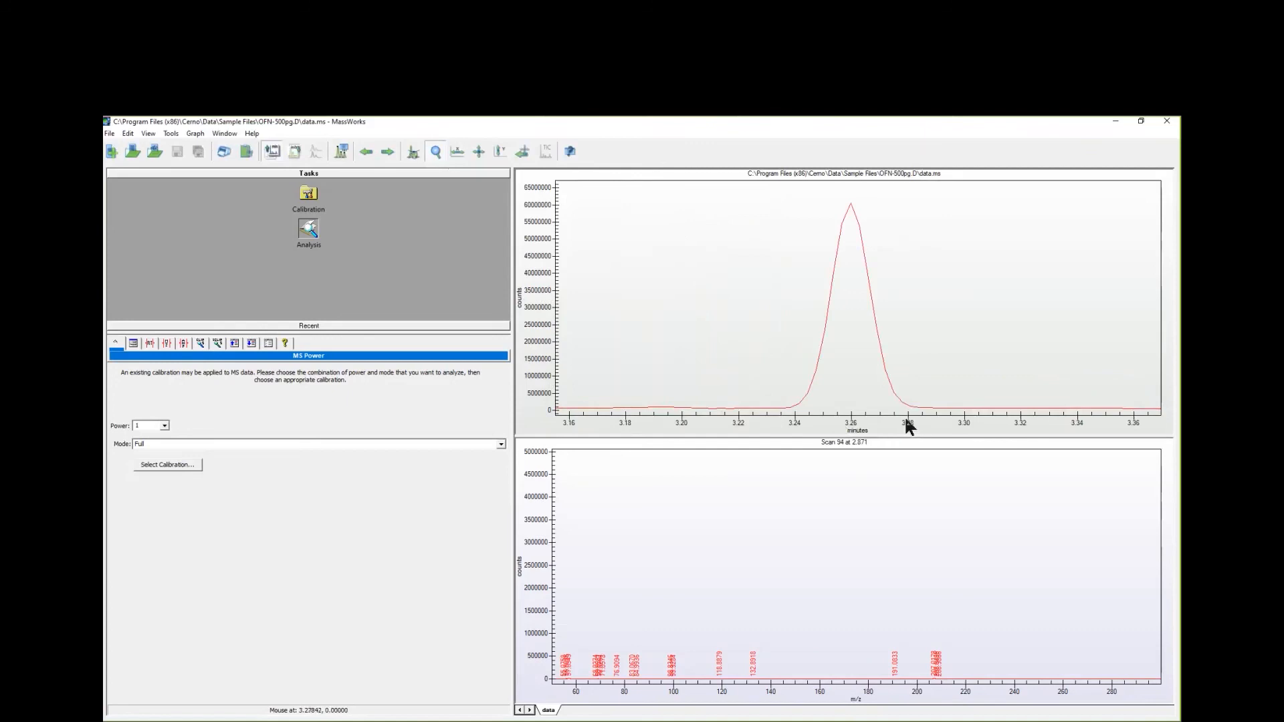
{"action": "mouse_move", "coordinate": [906, 420]}
{"action": "left_mouse_down"}
{"action": "mouse_move", "coordinate": [780, 417]}
{"action": "mouse_move", "coordinate": [1059, 419]}
{"action": "mouse_move", "coordinate": [693, 424]}
{"action": "mouse_move", "coordinate": [1049, 405]}
{"action": "mouse_move", "coordinate": [693, 418]}
{"action": "mouse_move", "coordinate": [989, 421]}
{"action": "mouse_move", "coordinate": [923, 427]}
{"action": "left_mouse_up"}
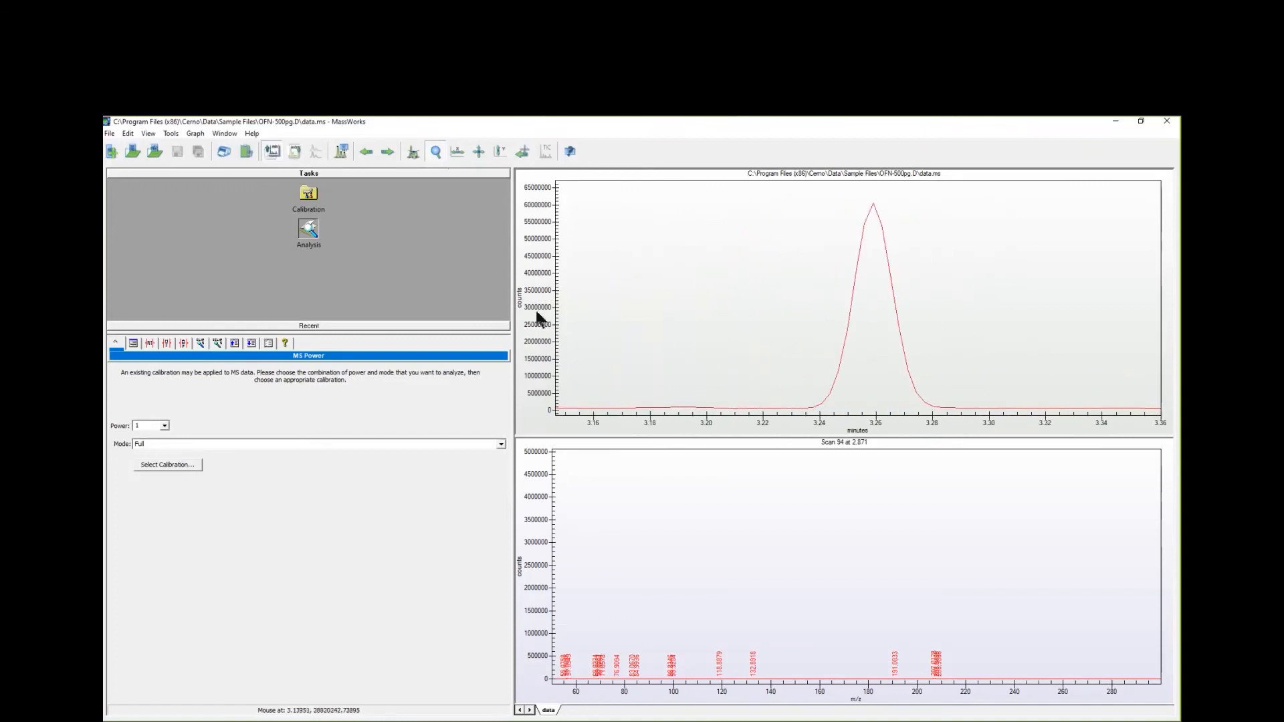
{"action": "mouse_move", "coordinate": [540, 306]}
{"action": "left_mouse_down"}
{"action": "mouse_move", "coordinate": [545, 381]}
{"action": "mouse_move", "coordinate": [539, 270]}
{"action": "mouse_move", "coordinate": [539, 318]}
{"action": "mouse_move", "coordinate": [541, 298]}
{"action": "left_mouse_up"}
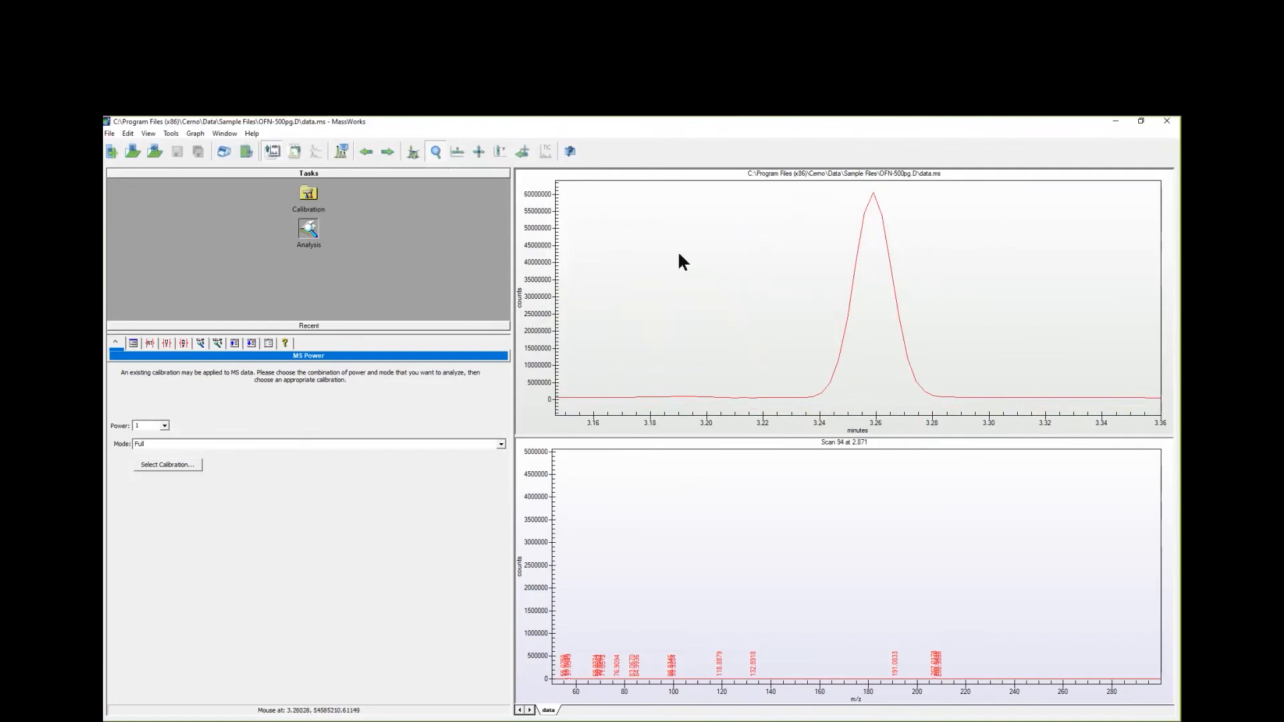
{"action": "double_click", "coordinate": [546, 311]}
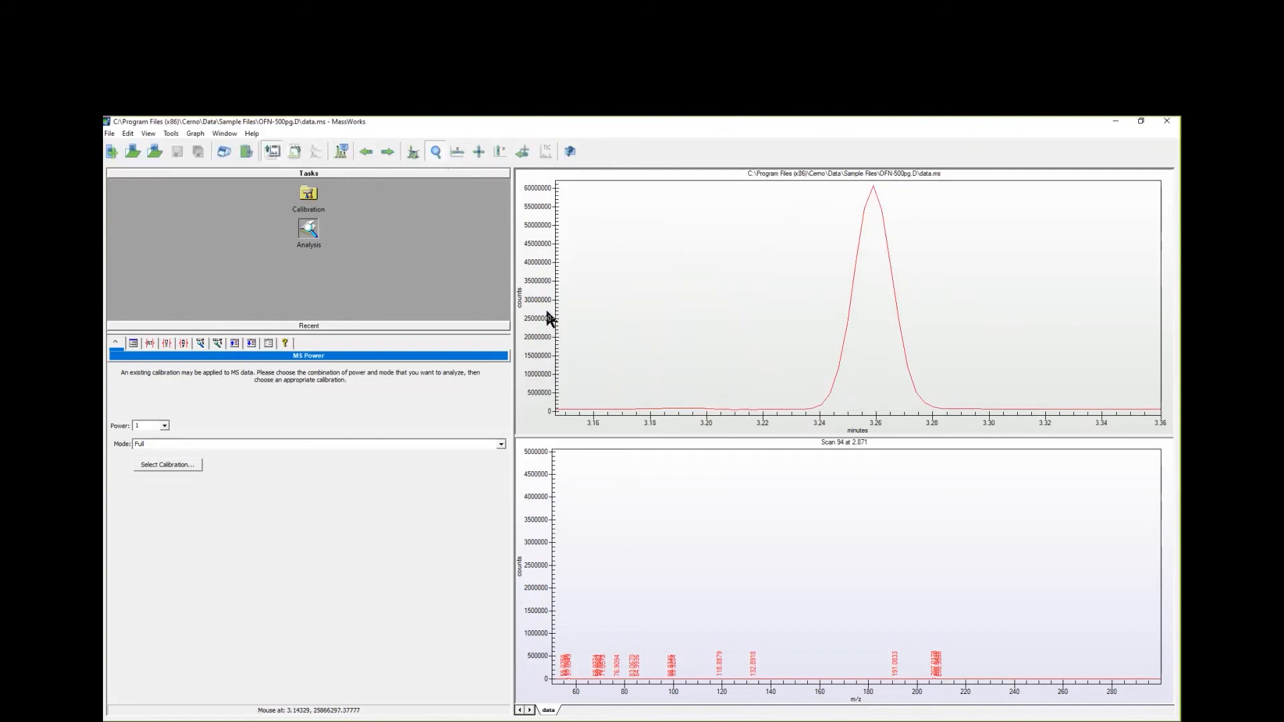
{"action": "double_click", "coordinate": [877, 422]}
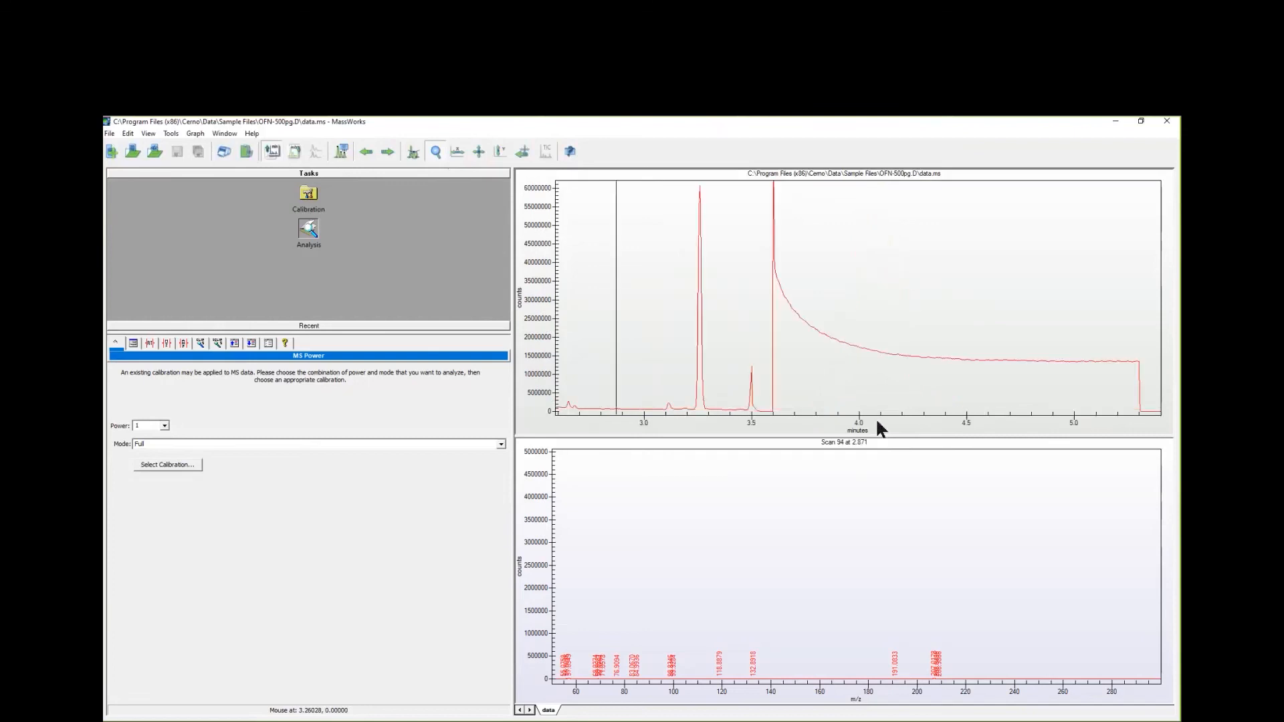
Zoom in on the small chromatogram peak near 3.50 minutes, and restore the full chromatogram
{"action": "left_click_drag", "start_coordinate": [733, 337], "coordinate": [771, 414]}
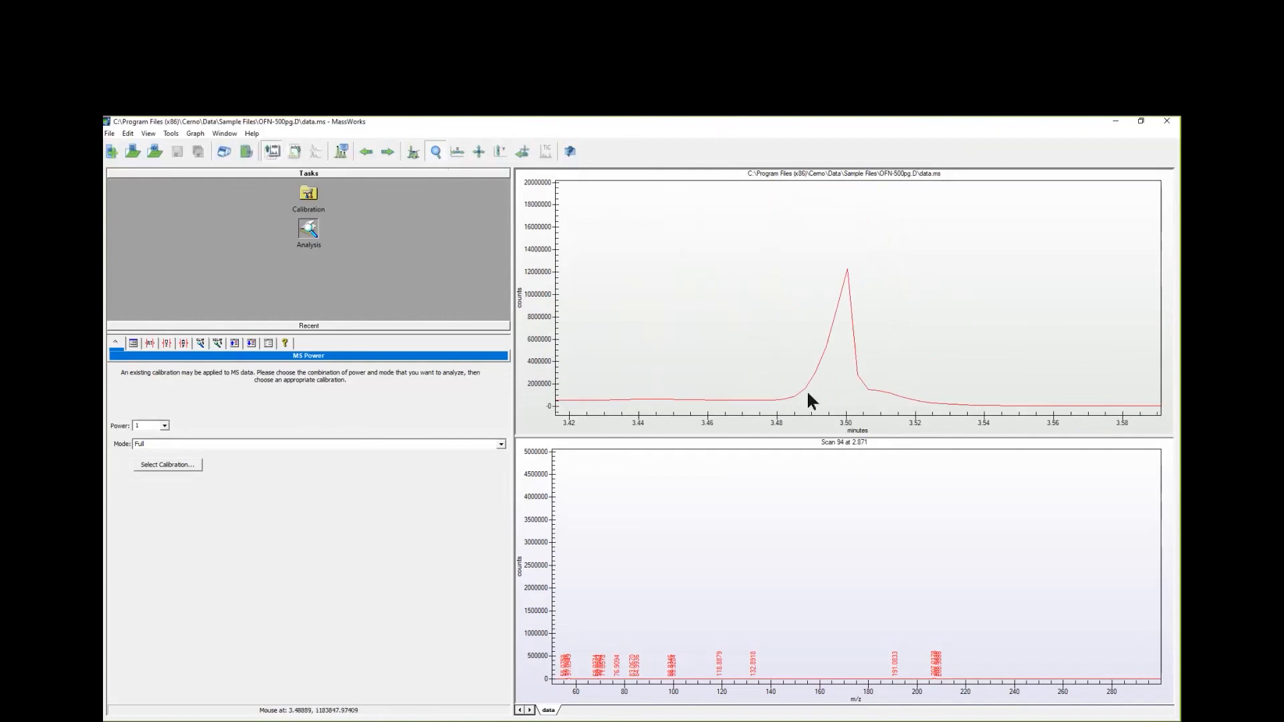
{"action": "left_click", "coordinate": [548, 421]}
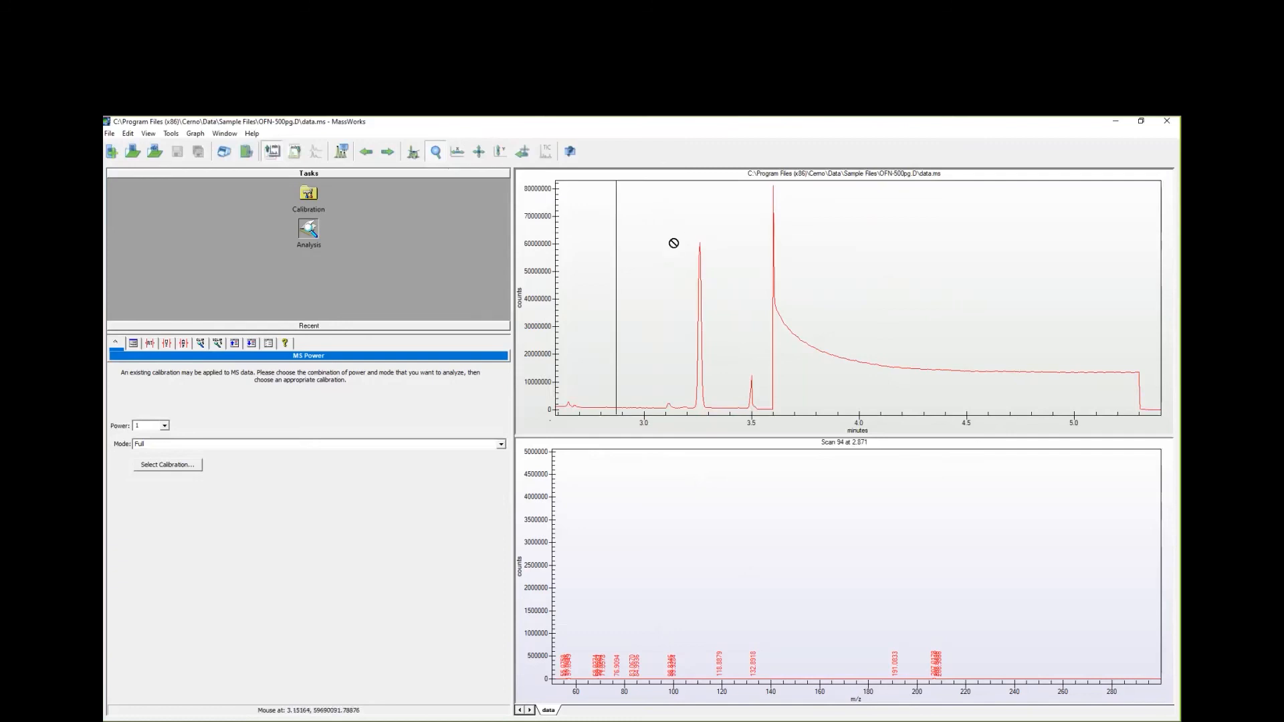
Zoom in on the chromatogram peak near 3.26 minutes and display the mass spectrum at its apex
{"action": "left_click_drag", "start_coordinate": [672, 222], "coordinate": [736, 417]}
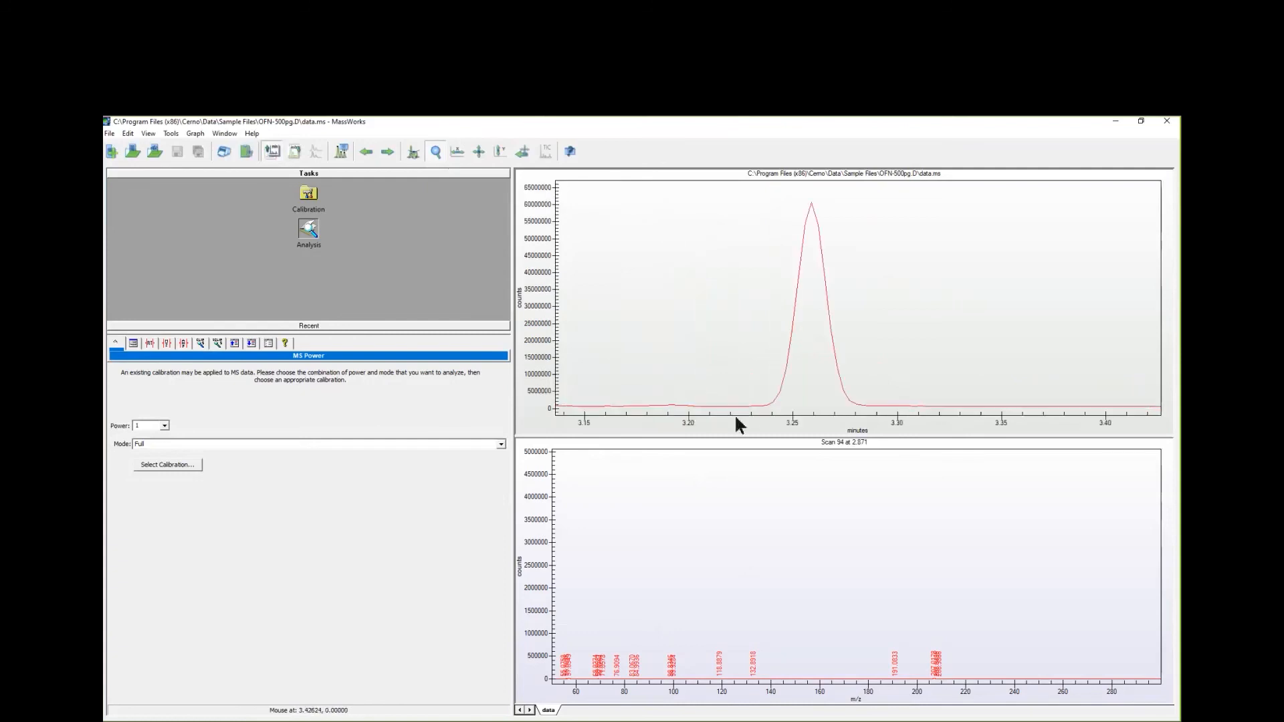
{"action": "left_click", "coordinate": [811, 322]}
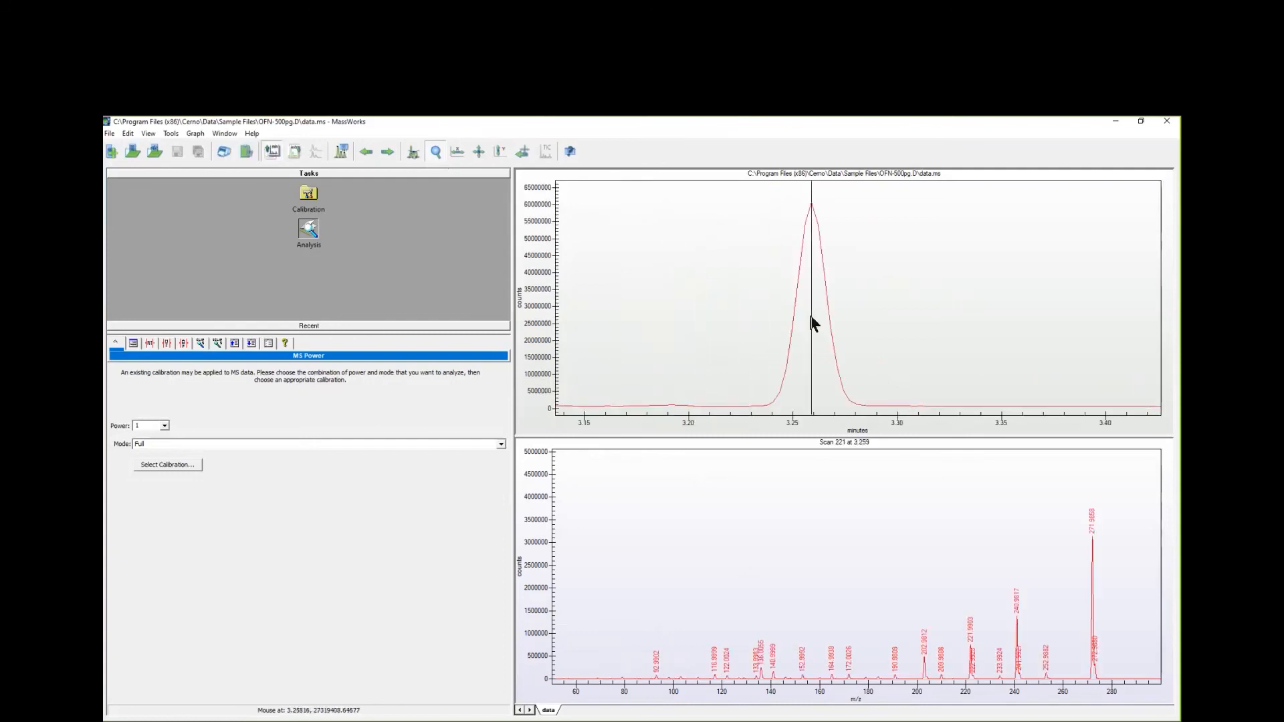
Inspect the spectra of scans across the 3.26-minute peak, rescale the spectrum's m/z and counts axes, and return to the apex scan
{"action": "left_click", "coordinate": [830, 319]}
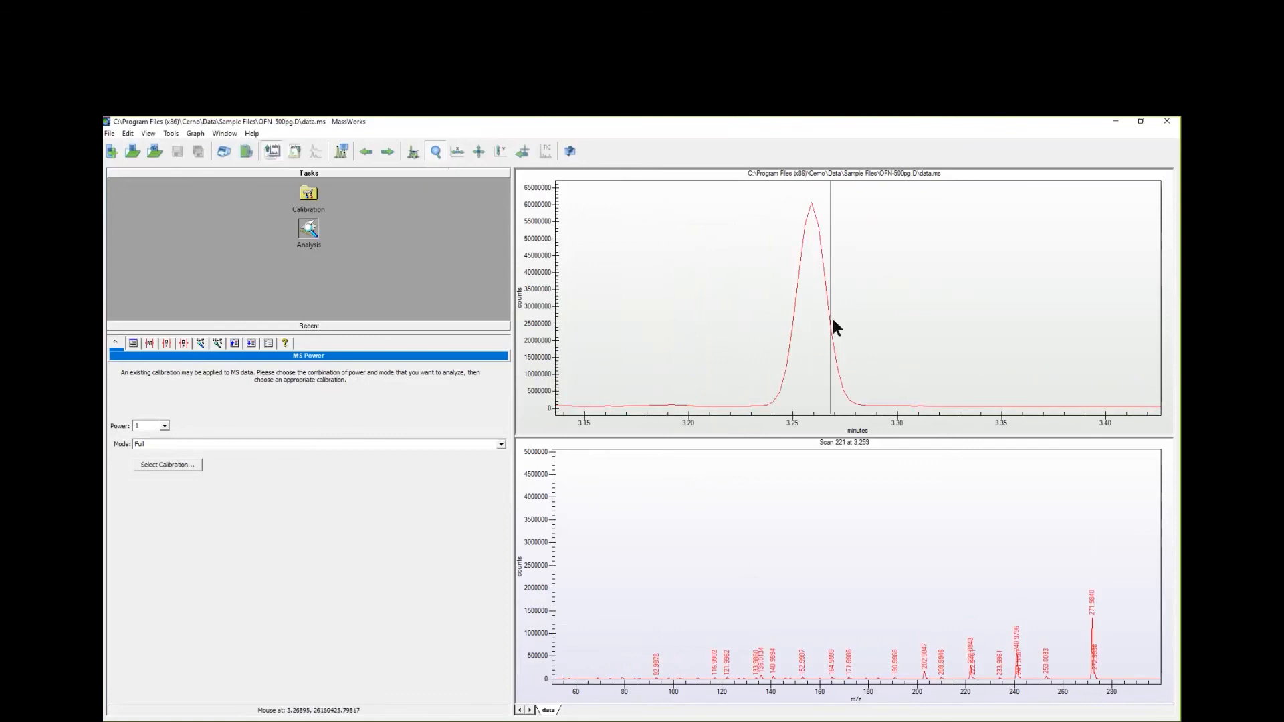
{"action": "left_click", "coordinate": [793, 324]}
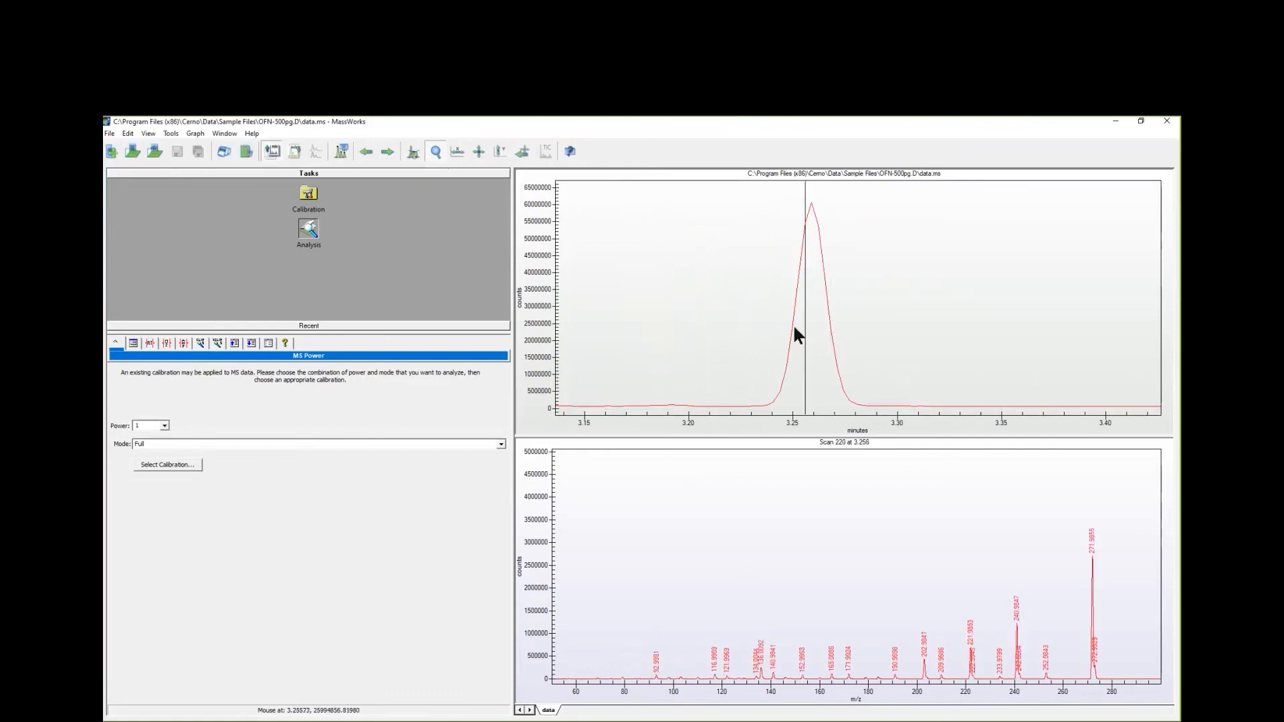
{"action": "double_click", "coordinate": [545, 694]}
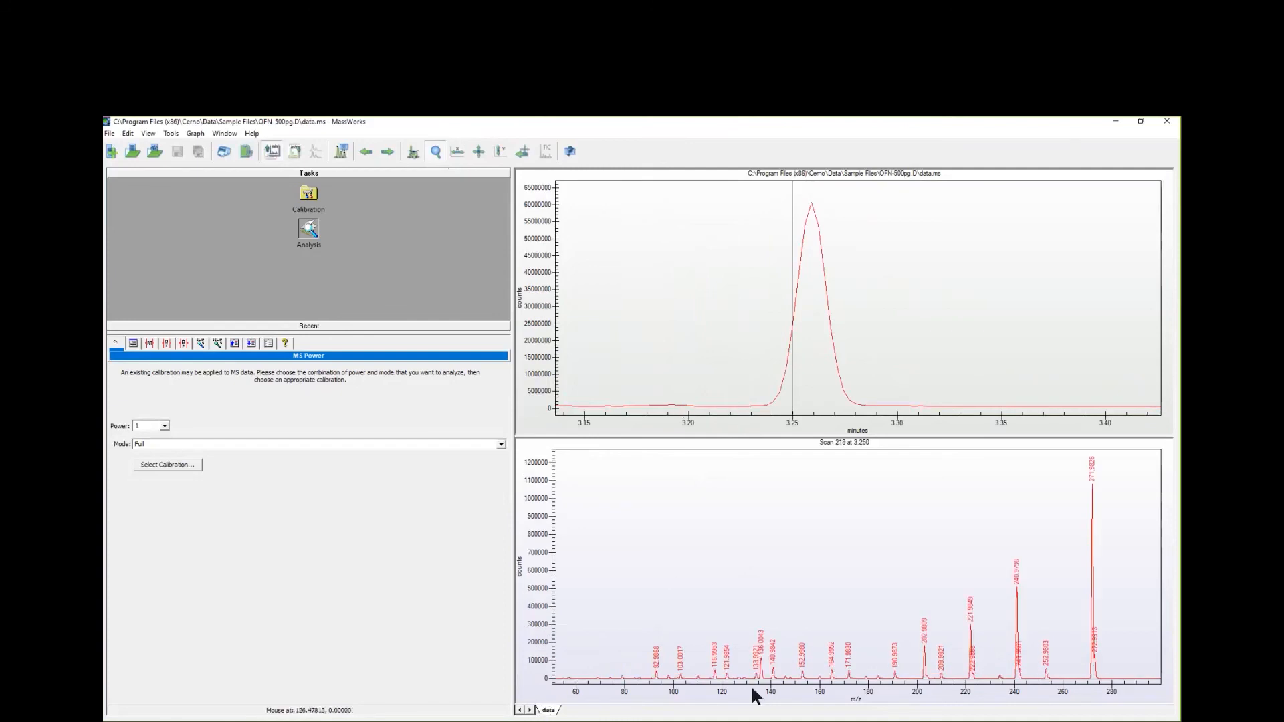
{"action": "mouse_move", "coordinate": [756, 695]}
{"action": "left_mouse_down"}
{"action": "mouse_move", "coordinate": [730, 691]}
{"action": "mouse_move", "coordinate": [809, 685]}
{"action": "mouse_move", "coordinate": [721, 685]}
{"action": "mouse_move", "coordinate": [751, 679]}
{"action": "left_mouse_up"}
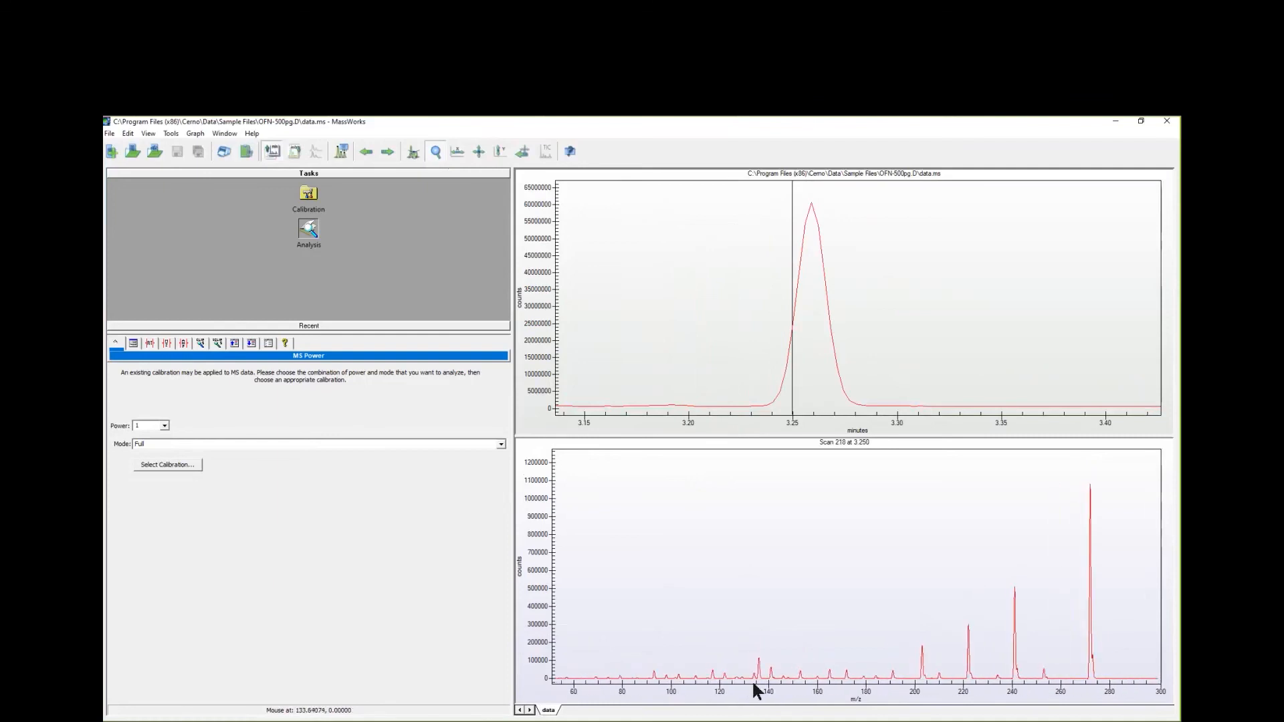
{"action": "left_click", "coordinate": [806, 335]}
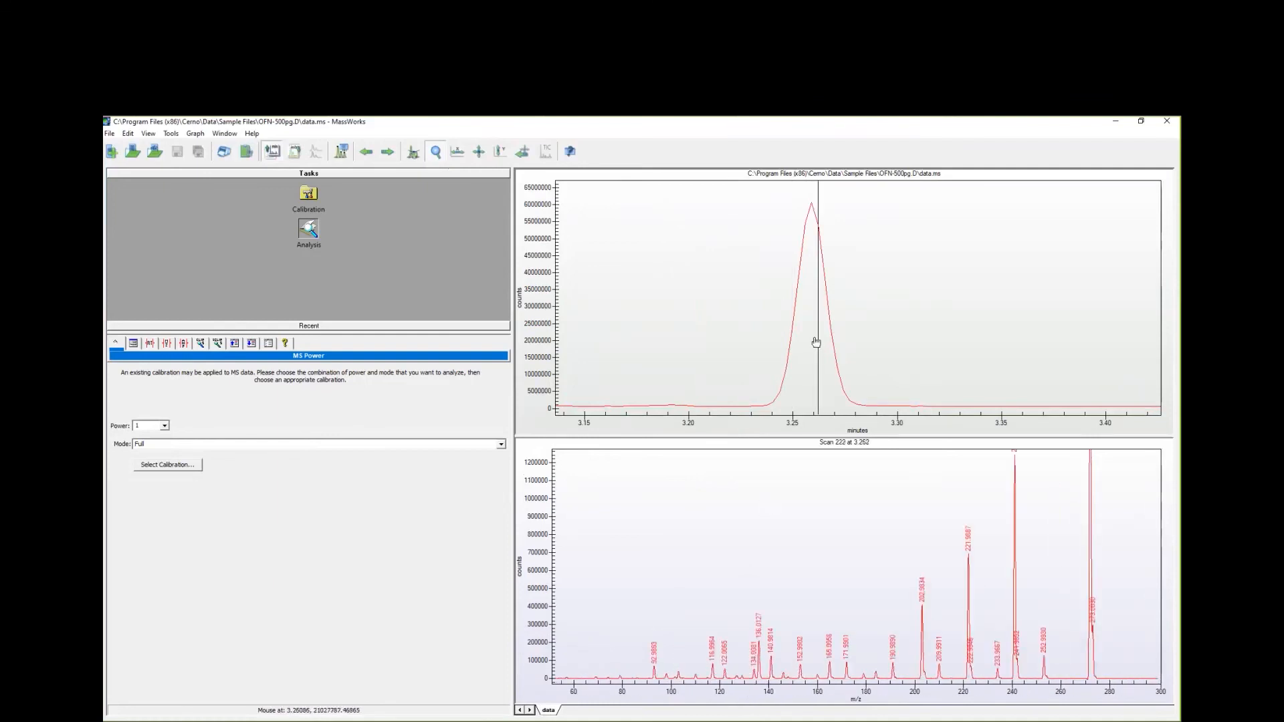
{"action": "double_click", "coordinate": [528, 597]}
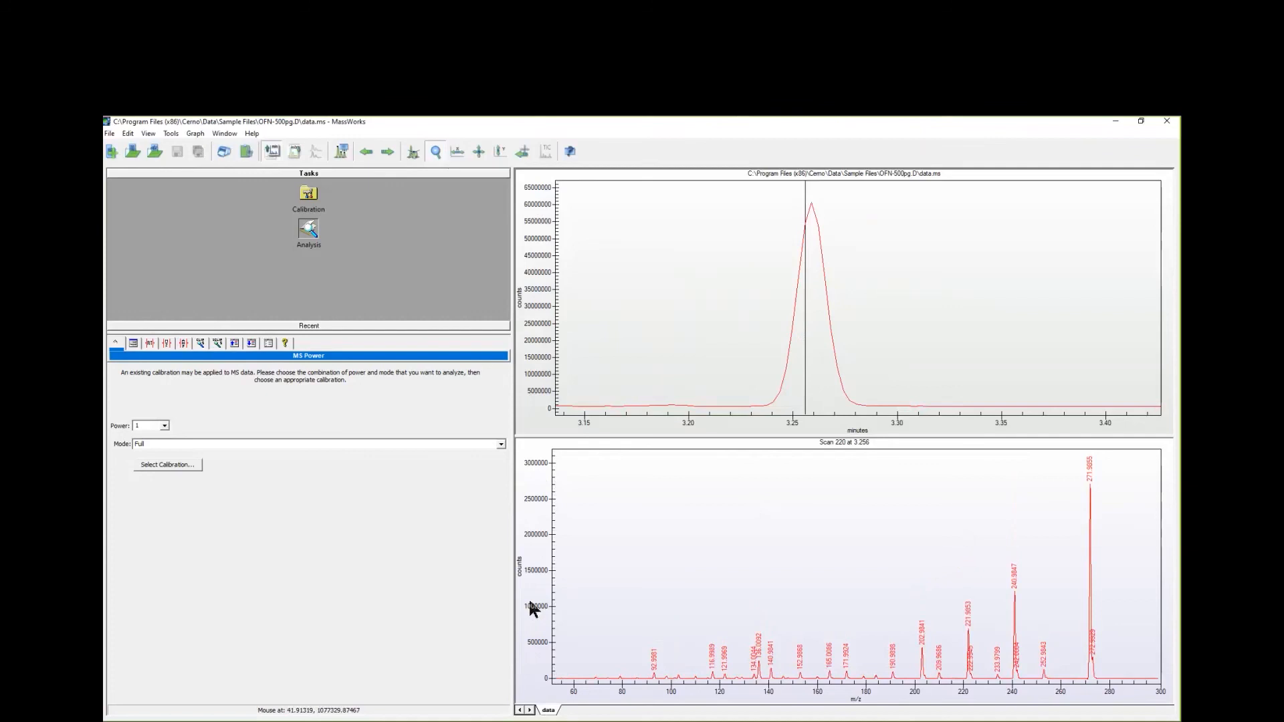
{"action": "left_click", "coordinate": [811, 231]}
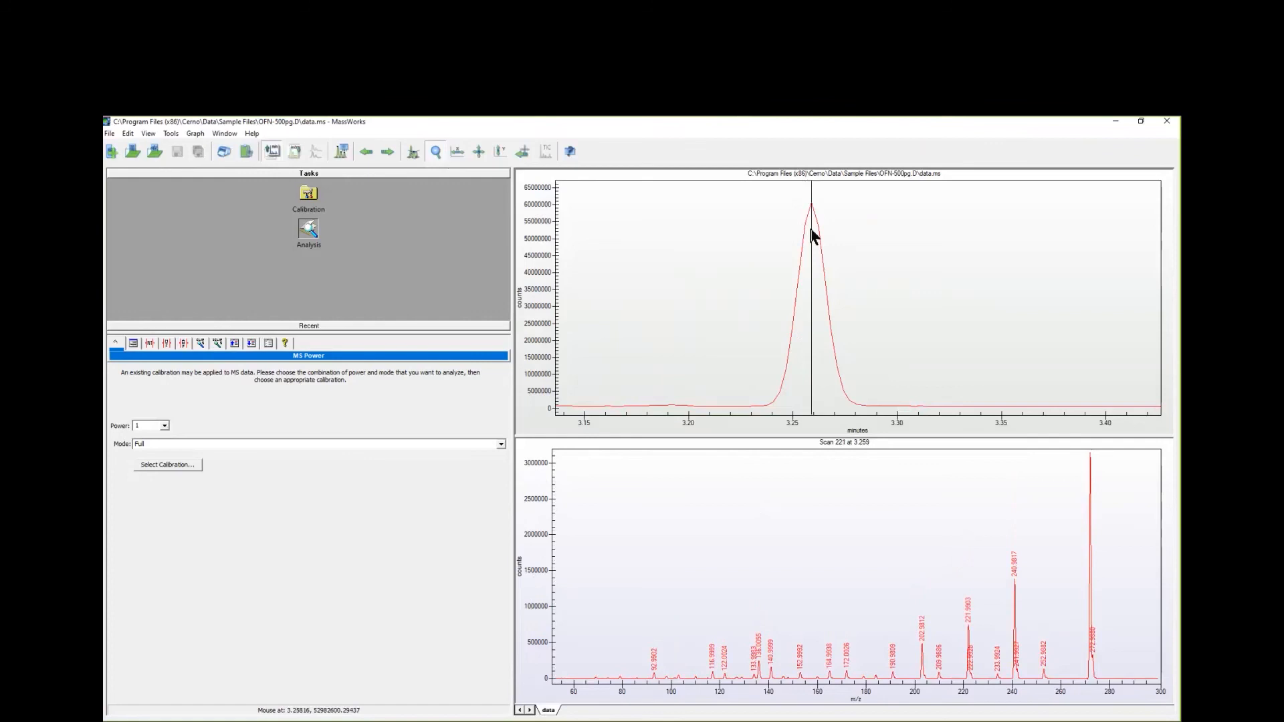
Mark a retention time window of about 3.244–3.271 minutes over the peak and a second one at about 3.317–3.345 minutes
{"action": "right_click", "coordinate": [889, 304]}
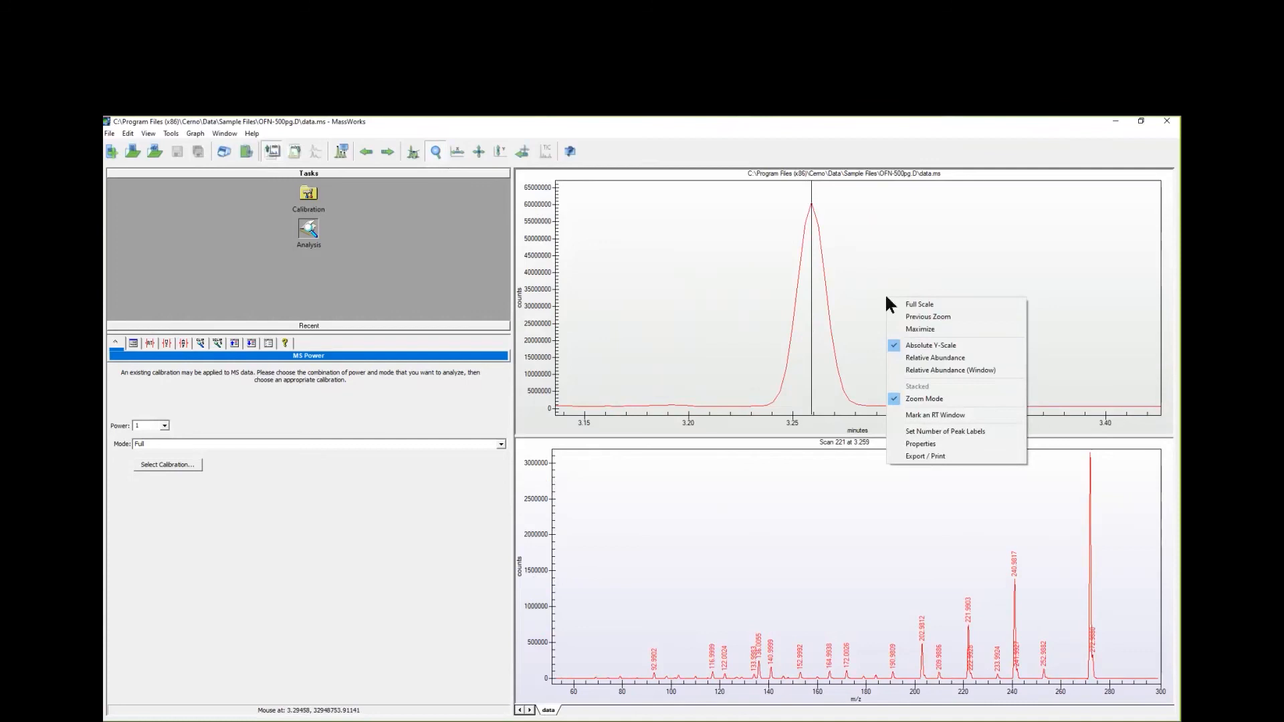
{"action": "left_click", "coordinate": [916, 415]}
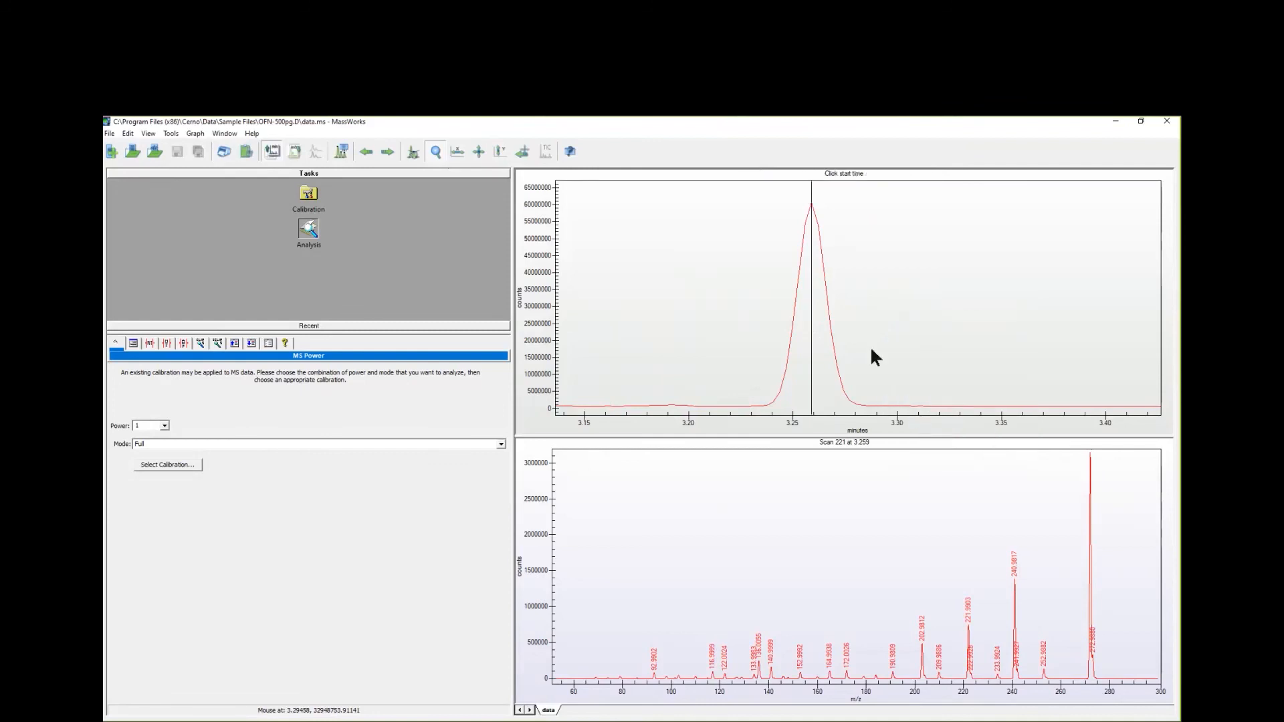
{"action": "left_click", "coordinate": [790, 345]}
{"action": "left_click", "coordinate": [831, 344]}
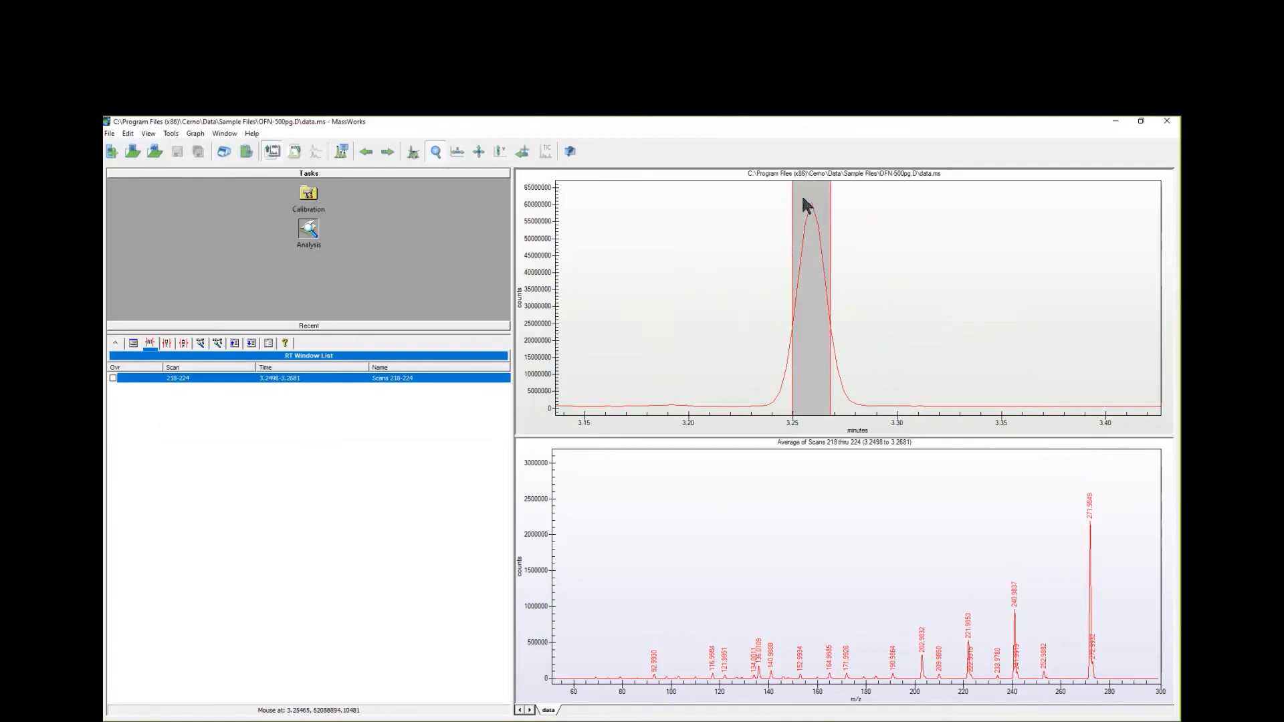
{"action": "left_click_drag", "start_coordinate": [544, 661], "coordinate": [544, 653]}
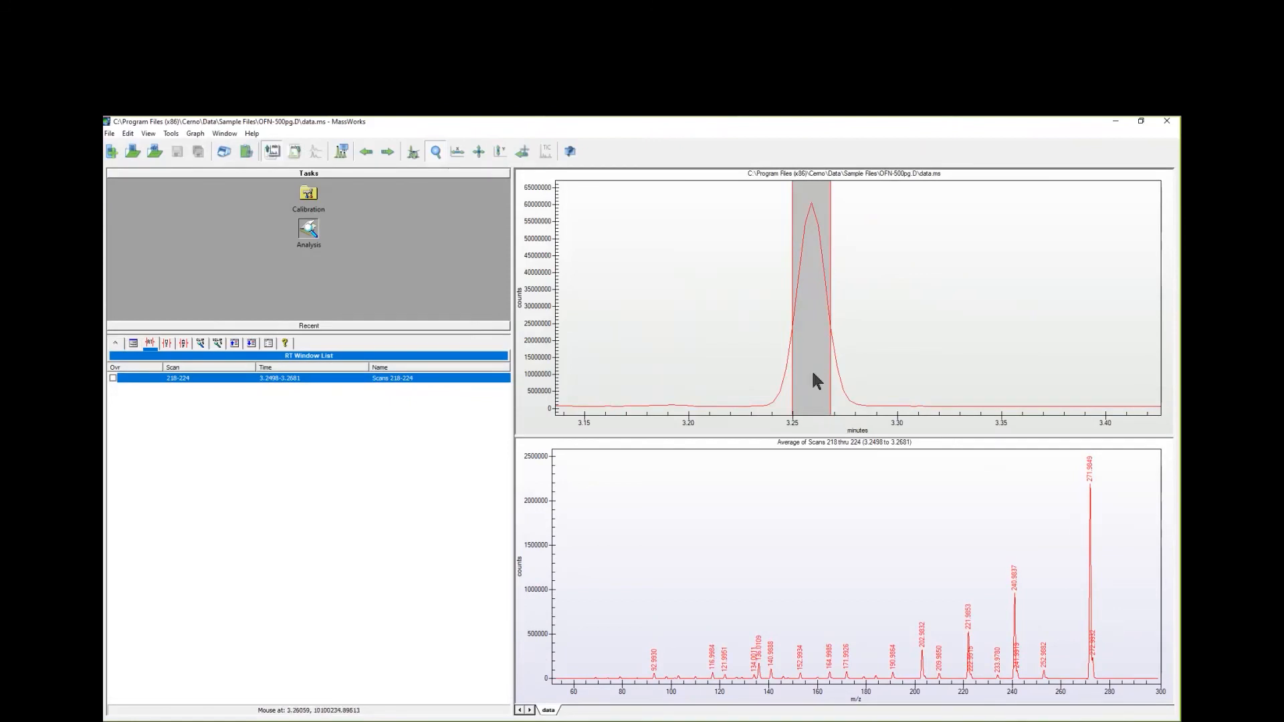
{"action": "mouse_move", "coordinate": [830, 367]}
{"action": "left_mouse_down"}
{"action": "mouse_move", "coordinate": [875, 367]}
{"action": "mouse_move", "coordinate": [780, 389]}
{"action": "left_mouse_up"}
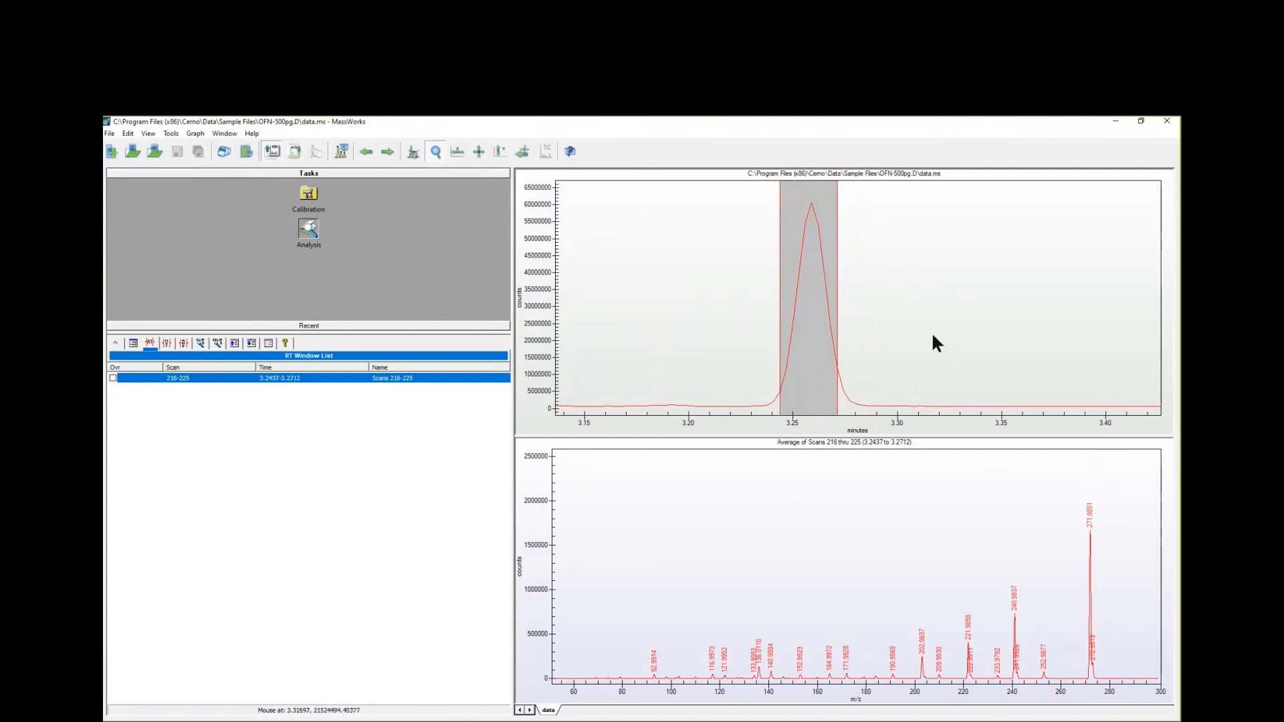
{"action": "left_click_drag", "start_coordinate": [933, 335], "coordinate": [992, 330]}
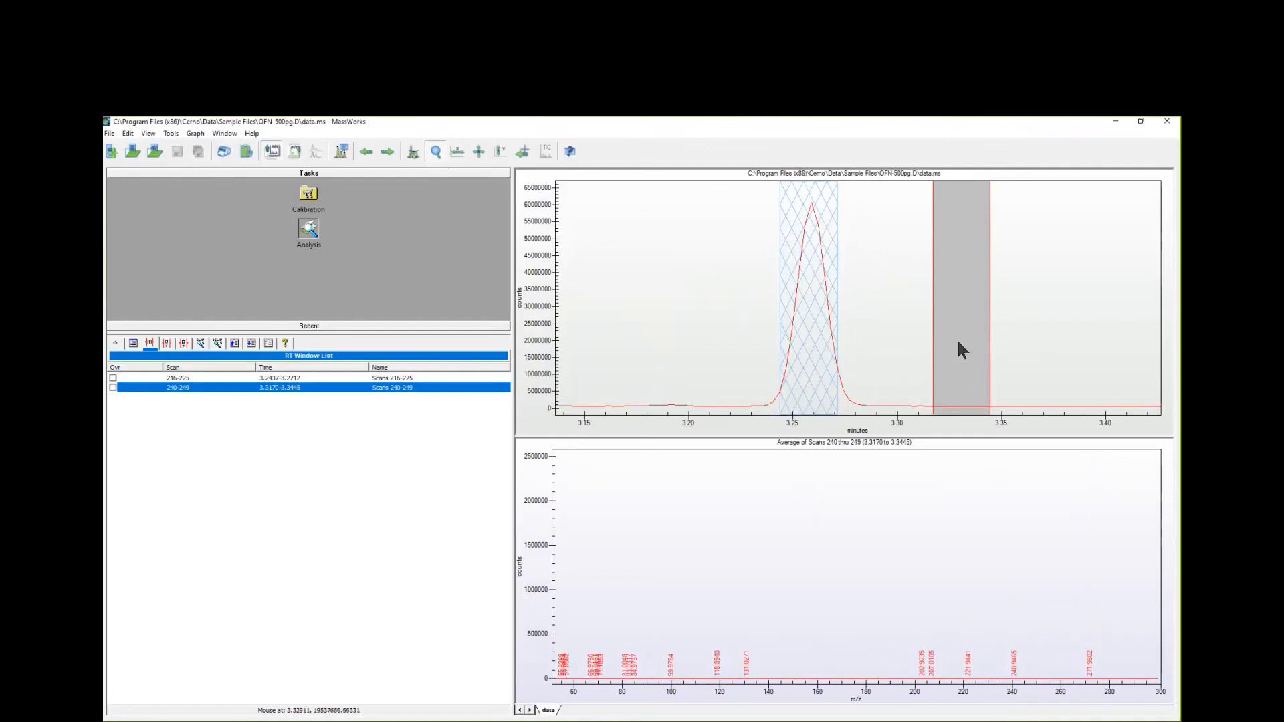
Display the averaged spectrum of the peak's retention time window and zoom in to about m/z 267–278
{"action": "left_click", "coordinate": [806, 328]}
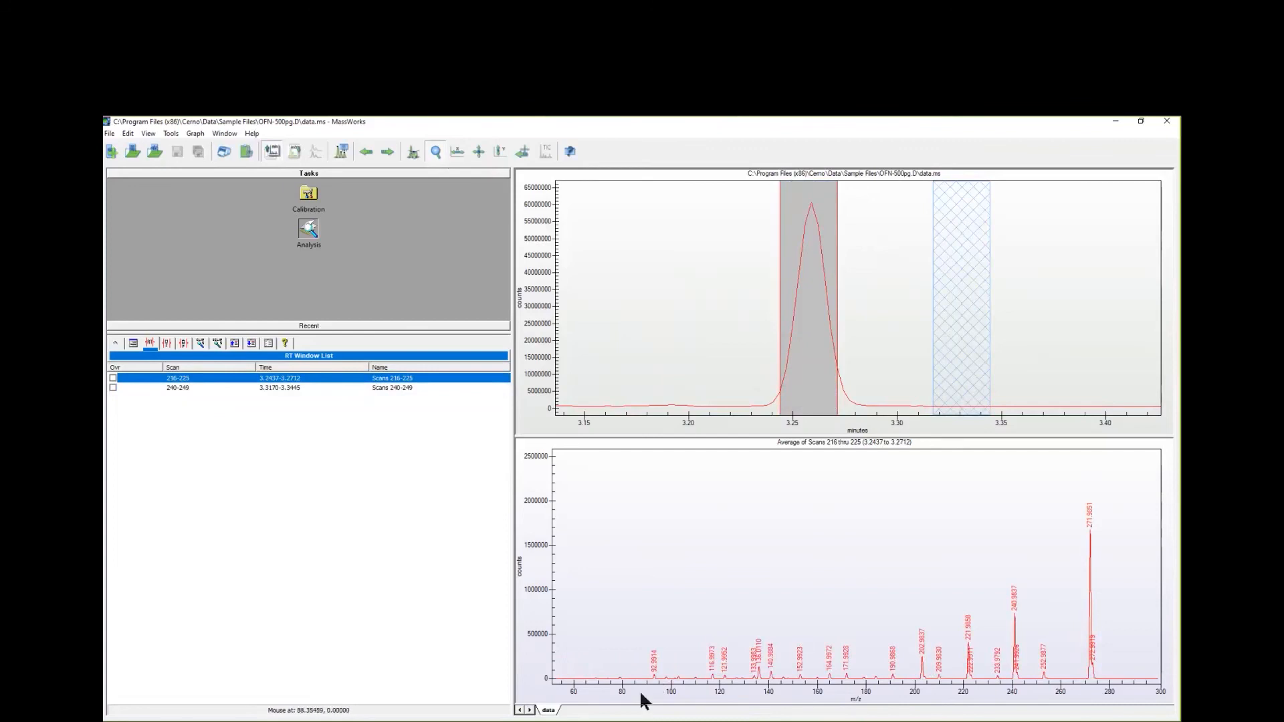
{"action": "double_click", "coordinate": [542, 695]}
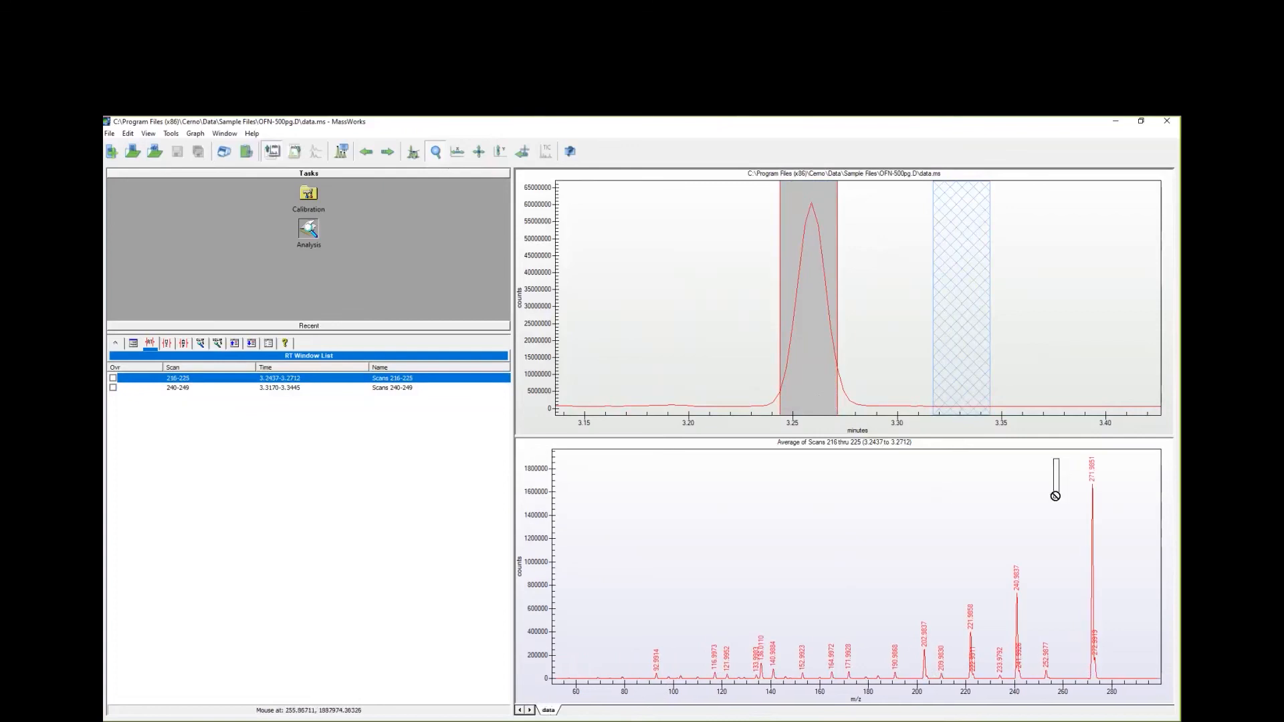
{"action": "left_click_drag", "start_coordinate": [1097, 606], "coordinate": [1127, 684]}
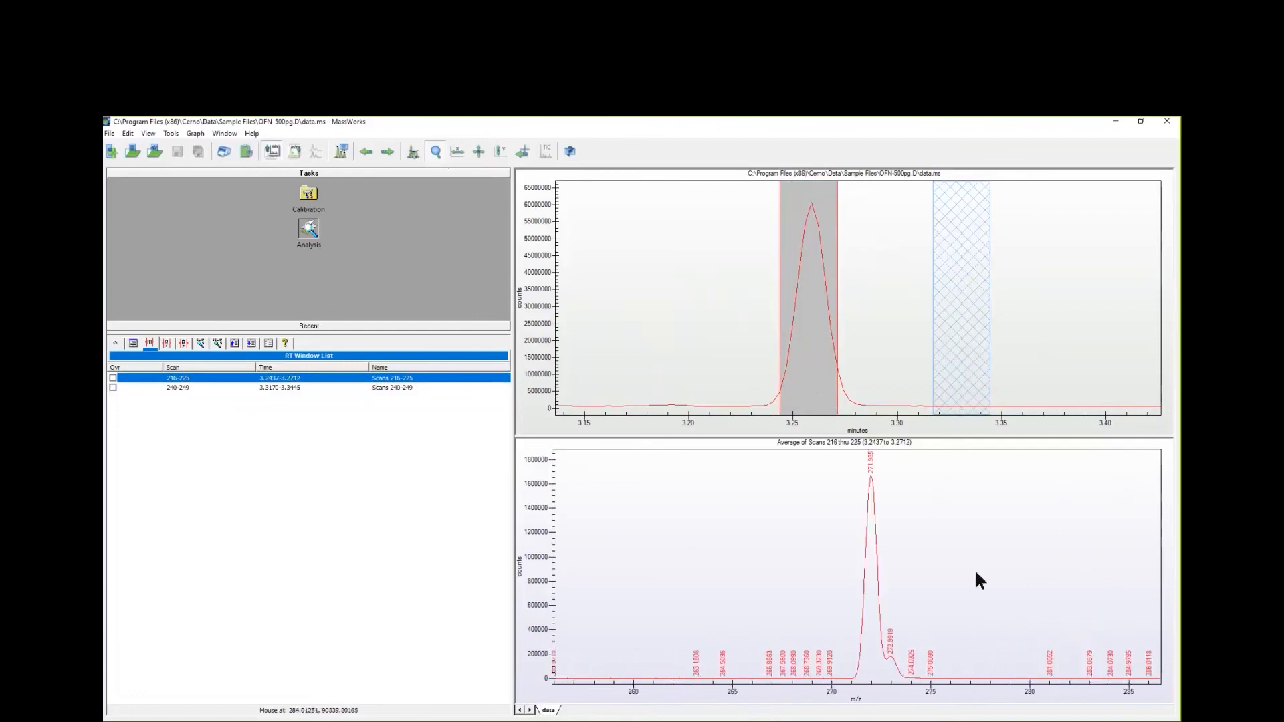
{"action": "left_click_drag", "start_coordinate": [774, 454], "coordinate": [989, 685]}
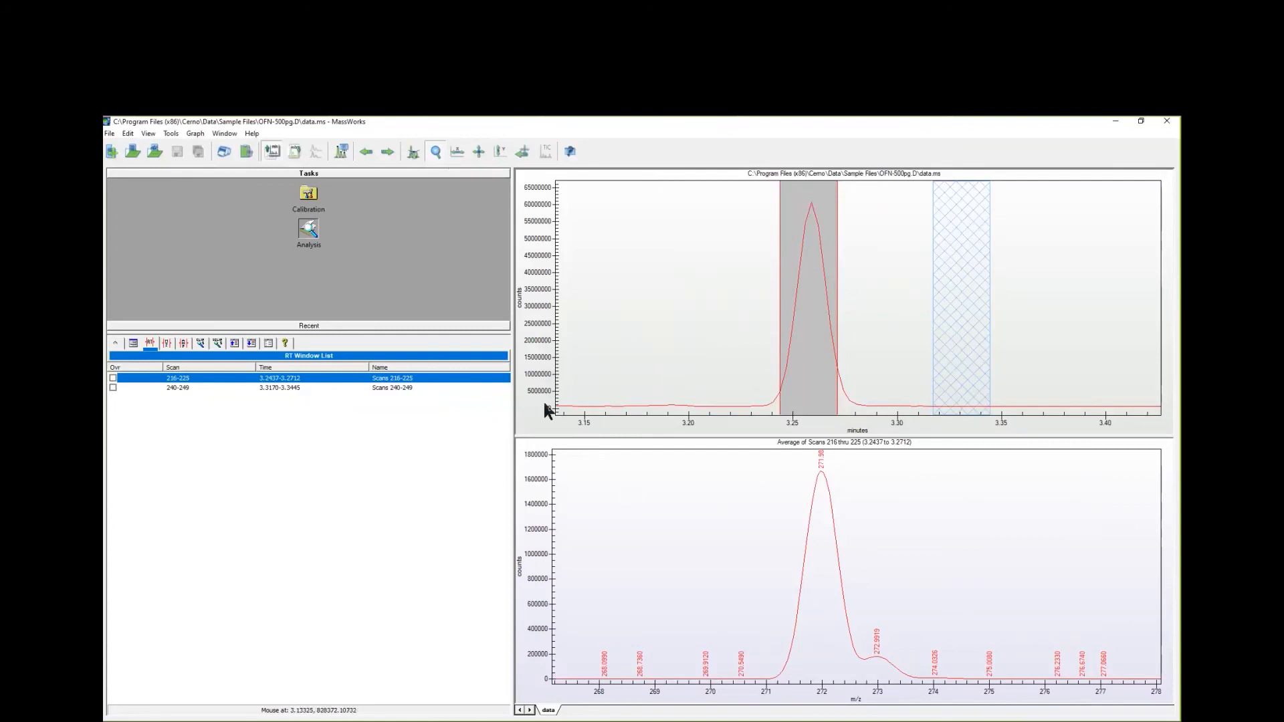
{"action": "left_click", "coordinate": [269, 344]}
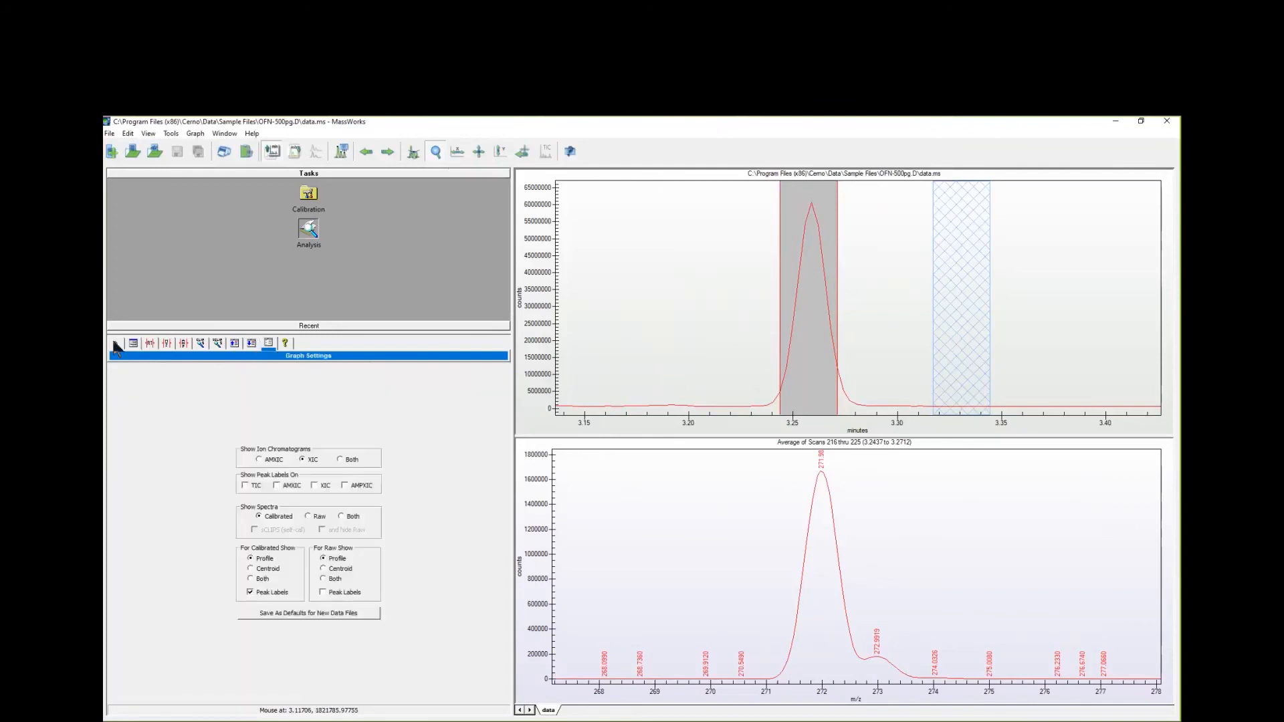
{"action": "left_click", "coordinate": [251, 345]}
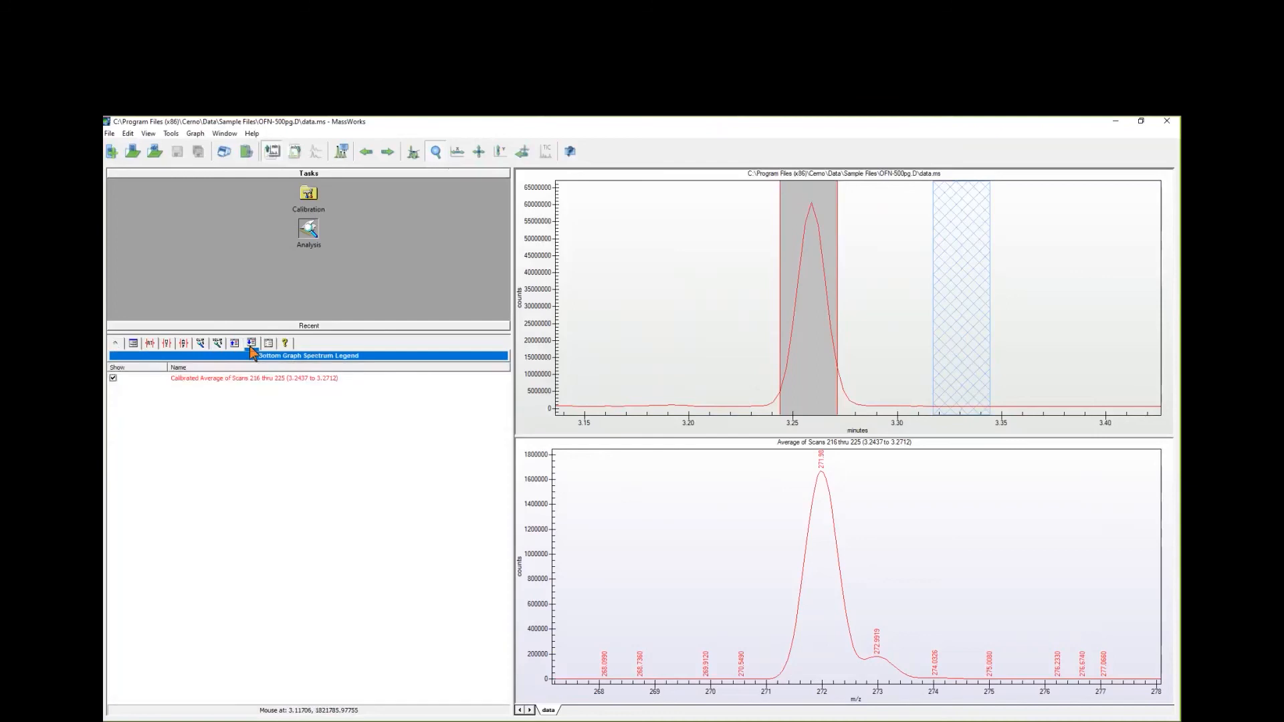
{"action": "left_click", "coordinate": [234, 345]}
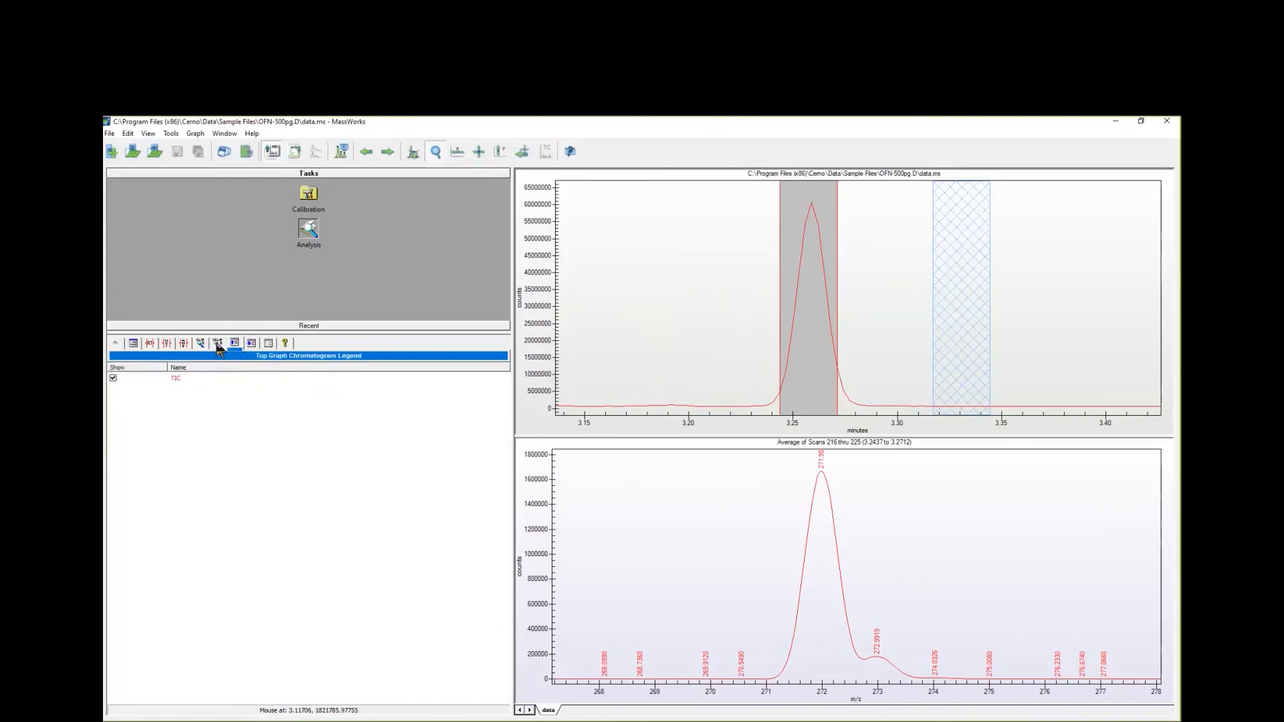
{"action": "left_click", "coordinate": [217, 344]}
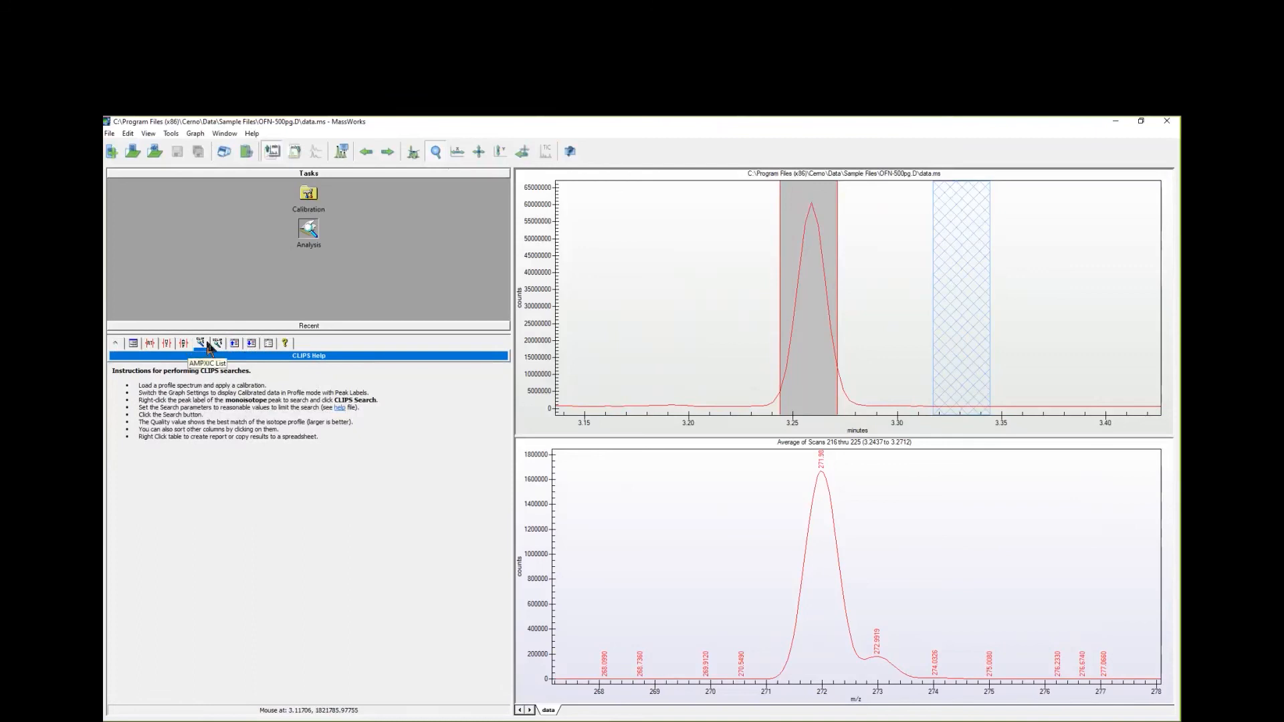
Compare the raw and calibrated spectra in the graph settings, rescale the counts axis, and overlay both spectra
{"action": "left_click", "coordinate": [270, 345]}
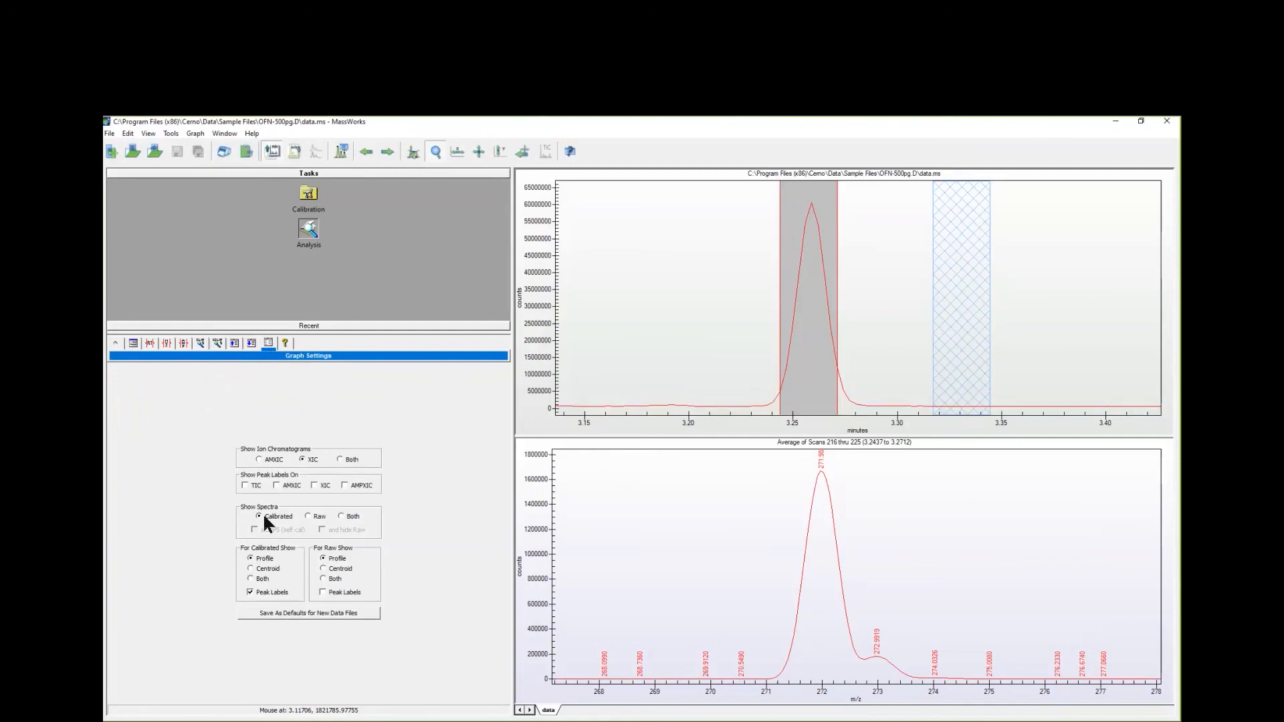
{"action": "left_click", "coordinate": [308, 516]}
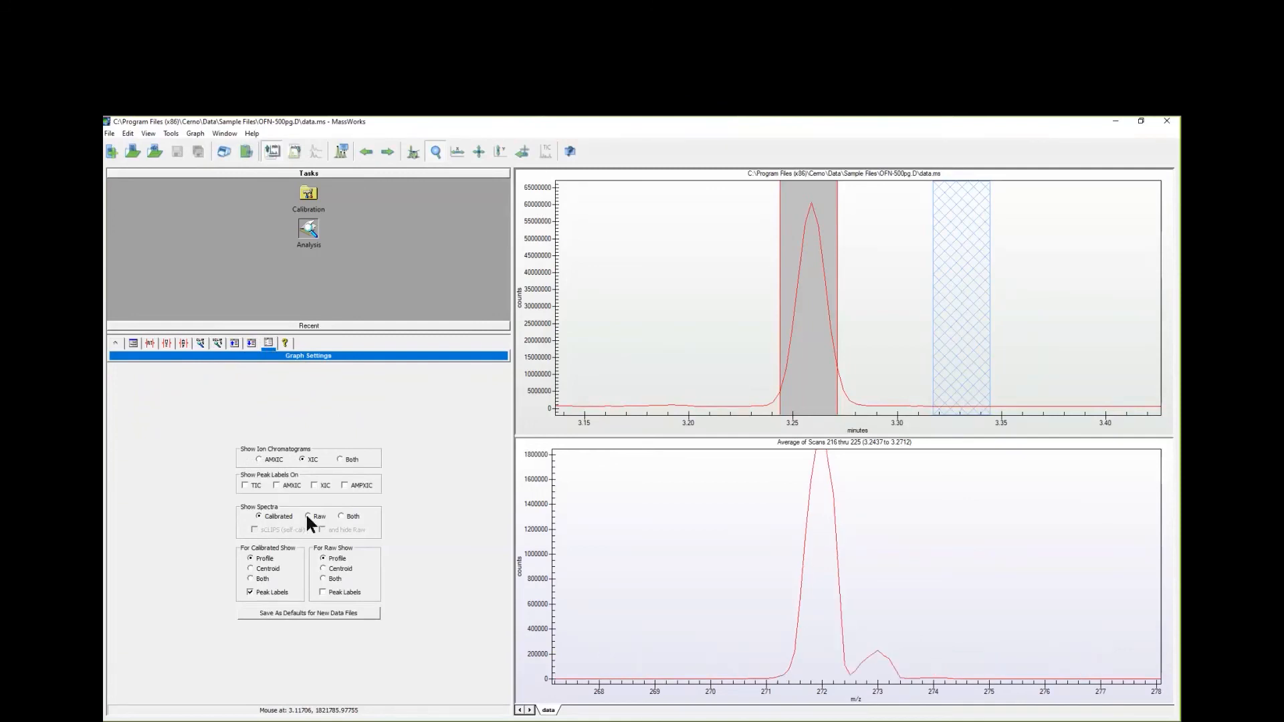
{"action": "double_click", "coordinate": [525, 565]}
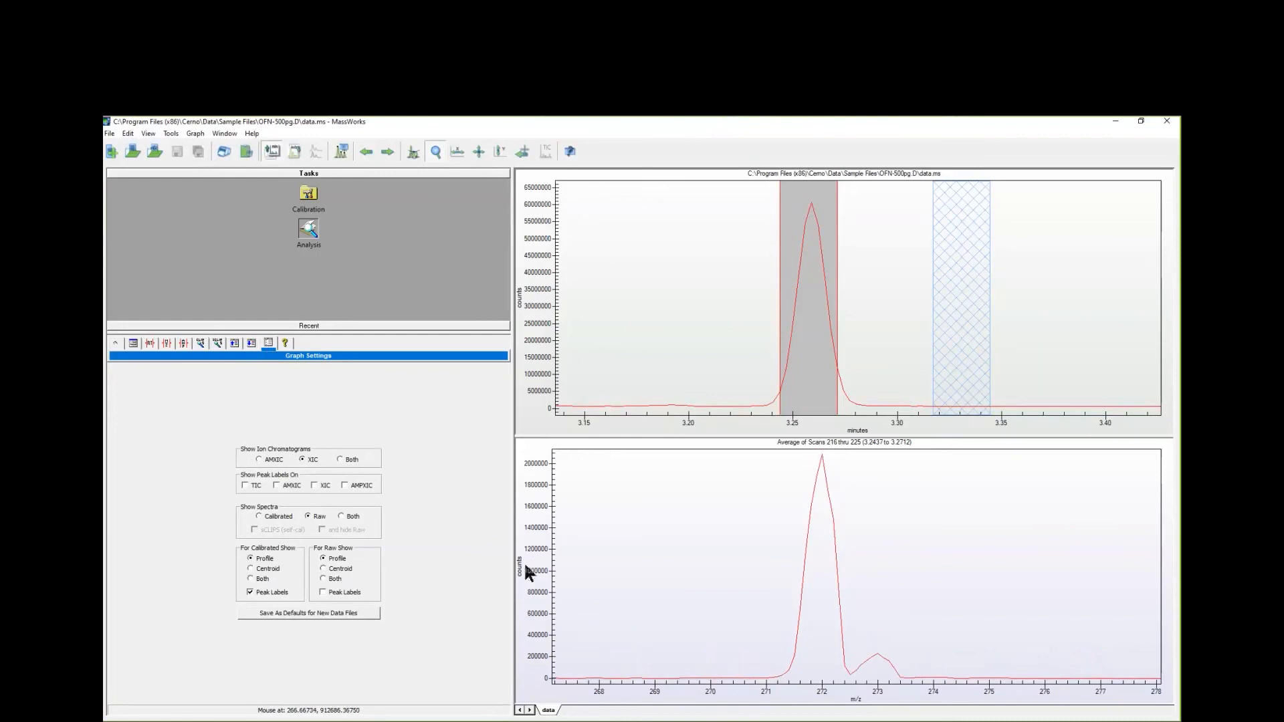
{"action": "left_click", "coordinate": [259, 516]}
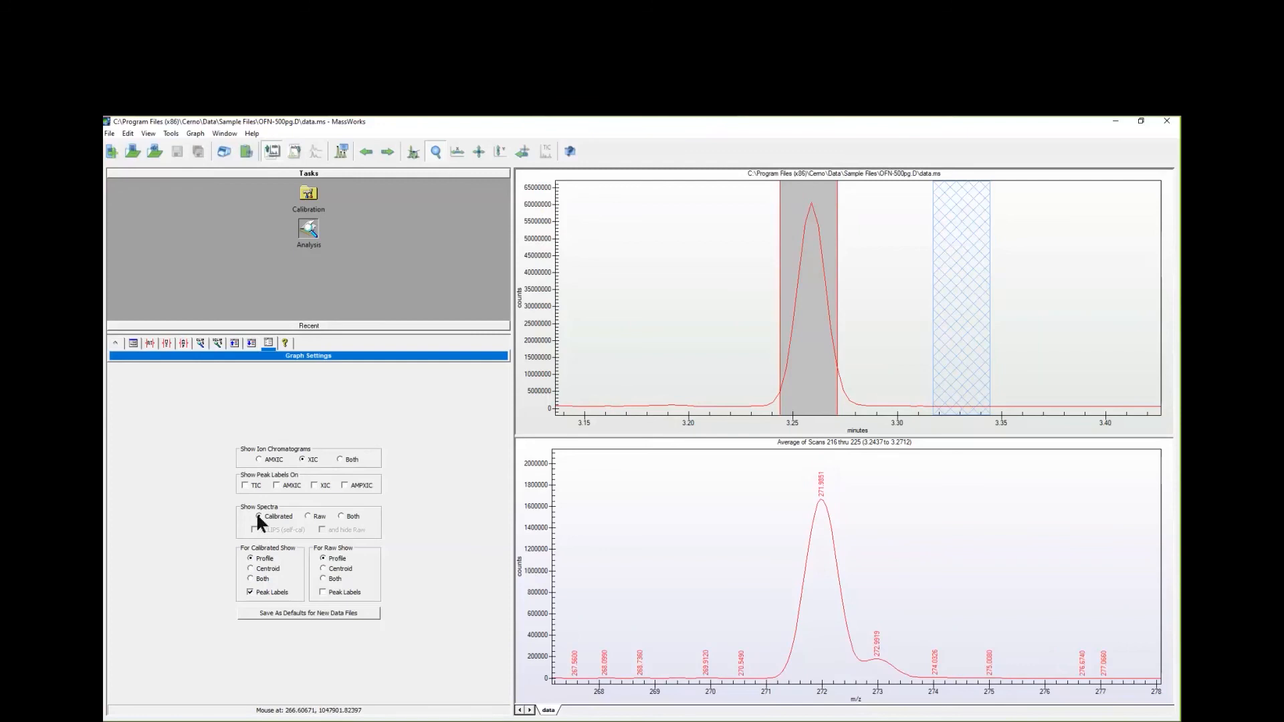
{"action": "left_click", "coordinate": [341, 516]}
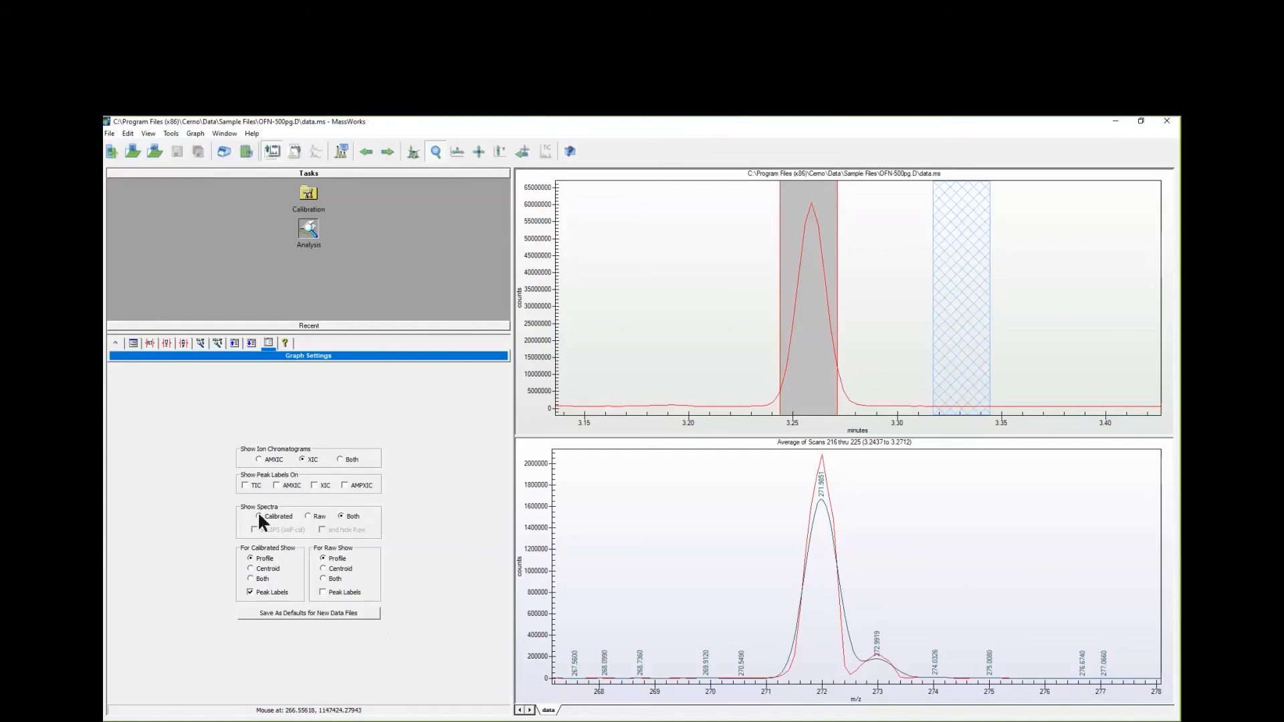
Preview the calibrated spectrum as centroids, restore its profile display, and show only the calibrated spectrum
{"action": "left_click", "coordinate": [251, 569]}
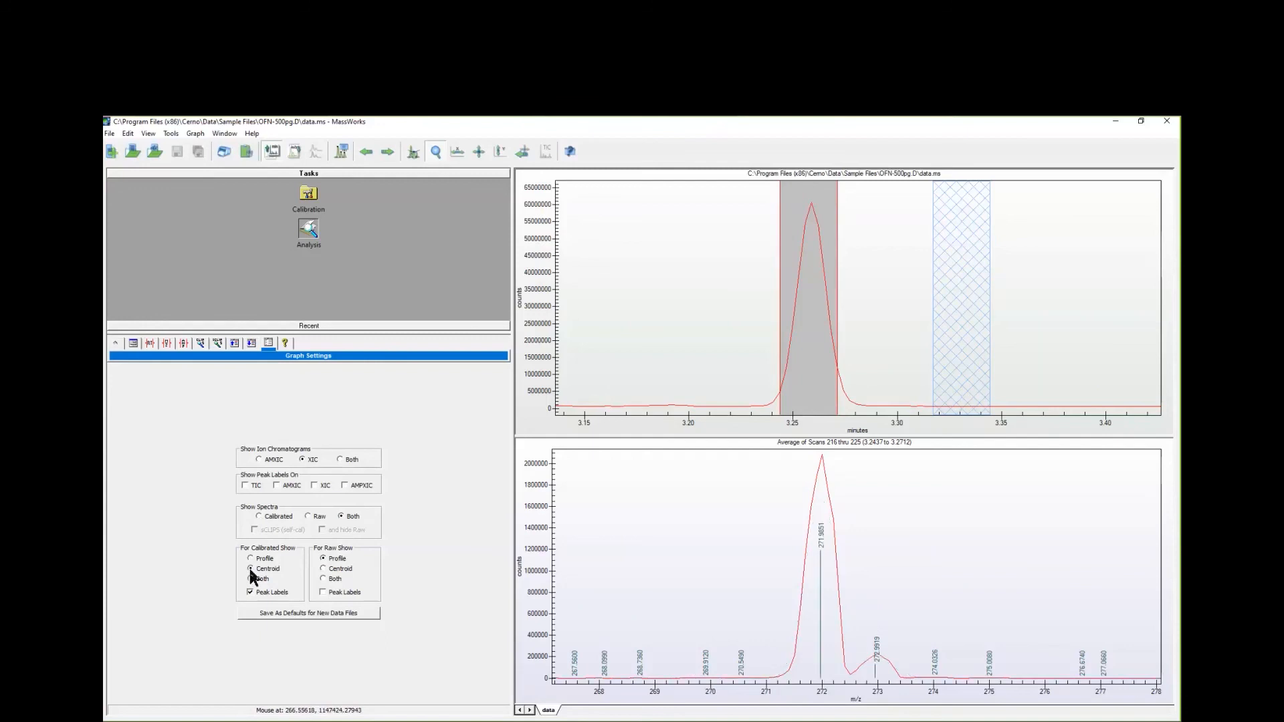
{"action": "left_click", "coordinate": [251, 560]}
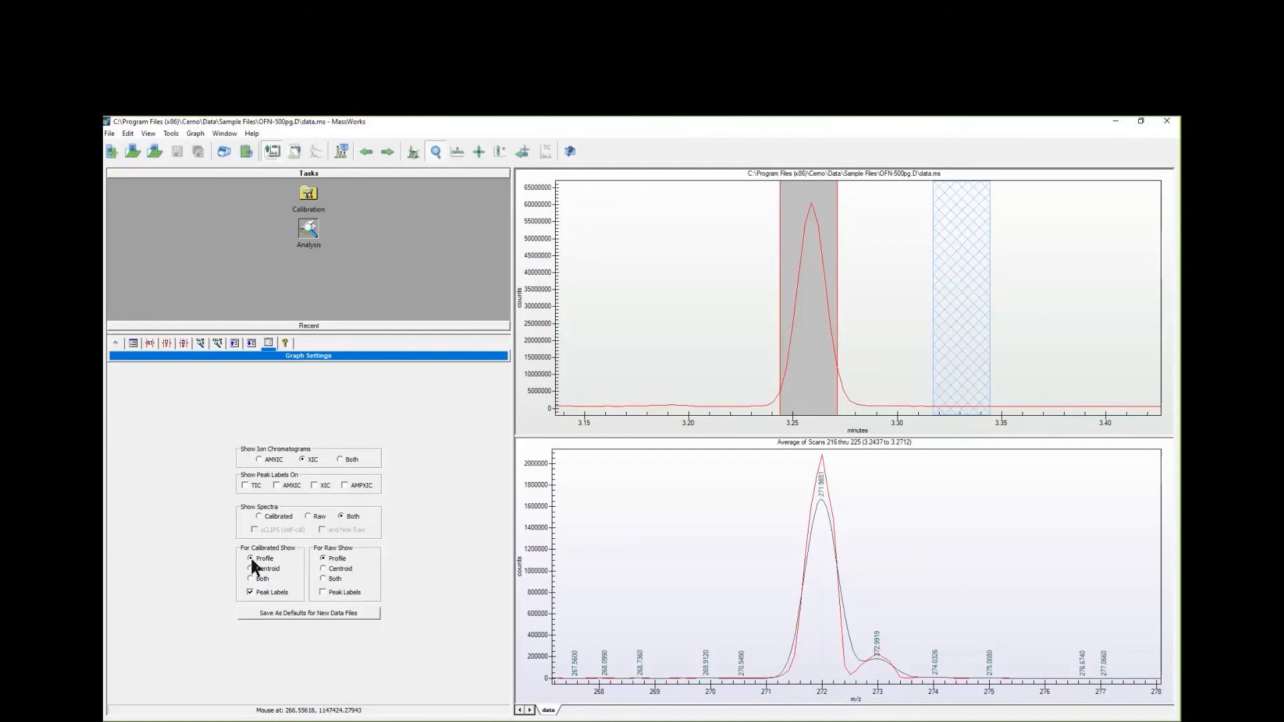
{"action": "left_click", "coordinate": [258, 515]}
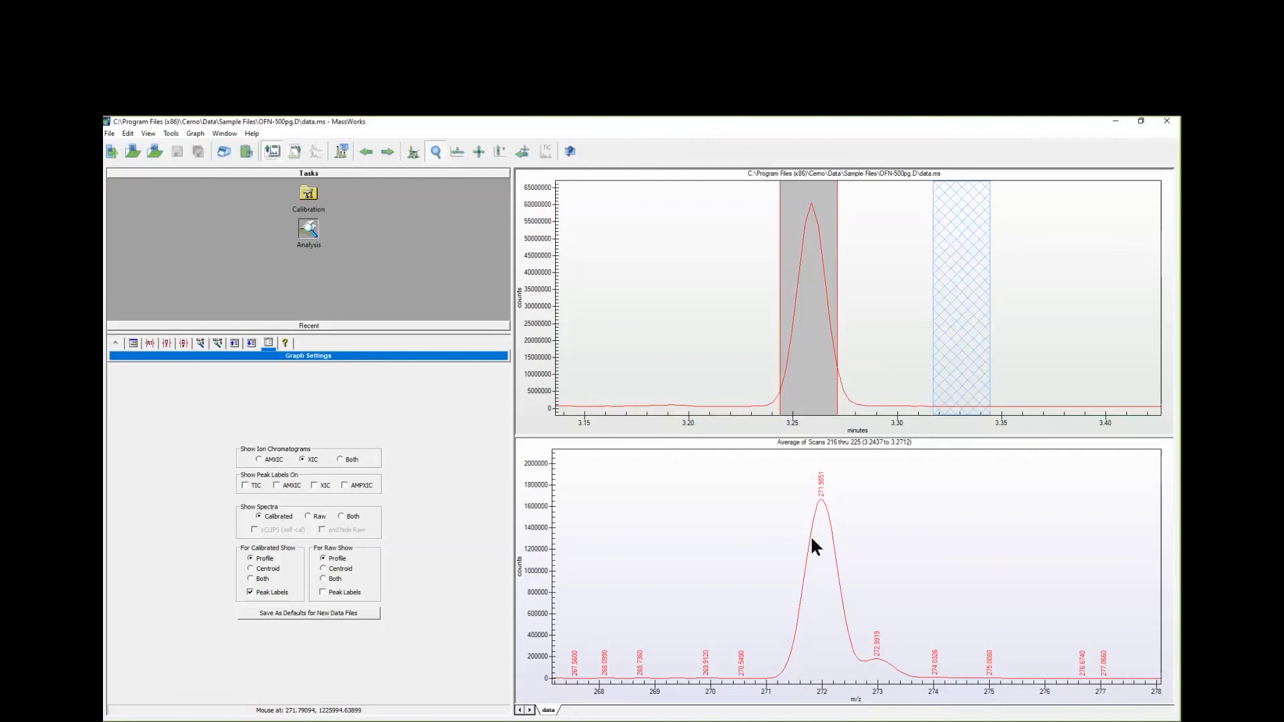
Open the CLIPS search for the 271.9851 peak, select mDa as the mass tolerance unit, and review the available elements
{"action": "right_click", "coordinate": [821, 494]}
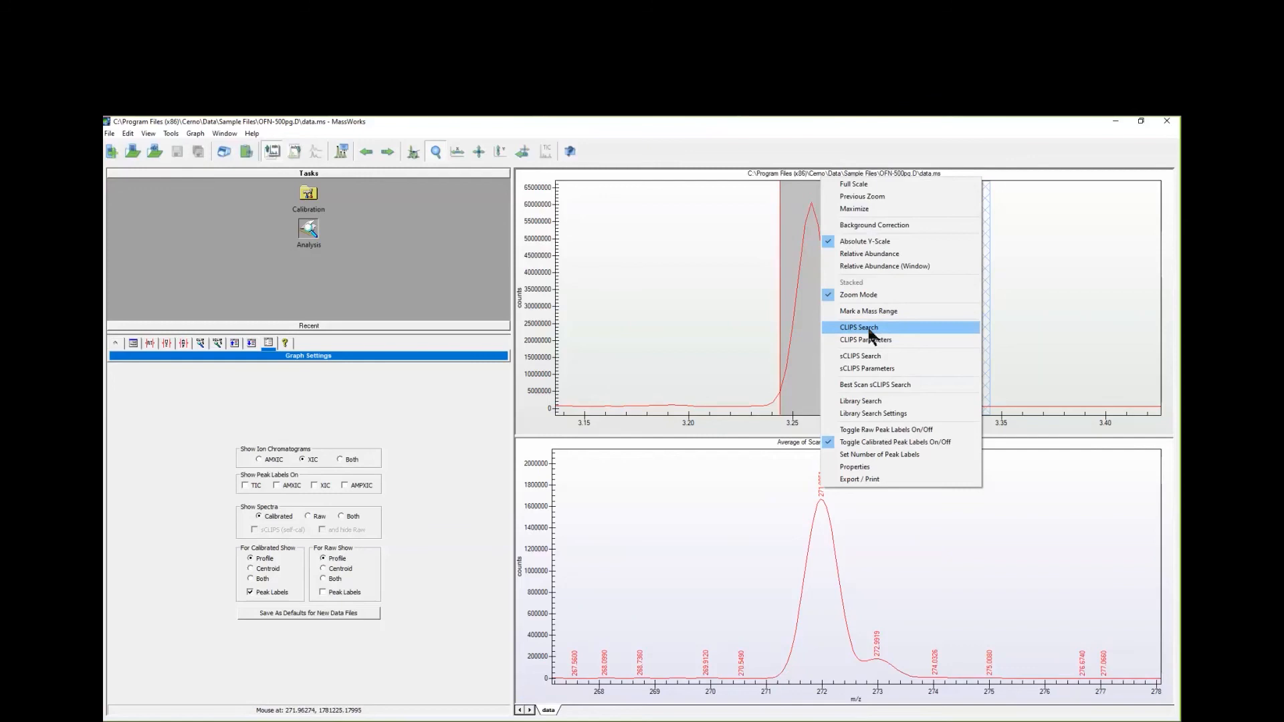
{"action": "left_click", "coordinate": [869, 329]}
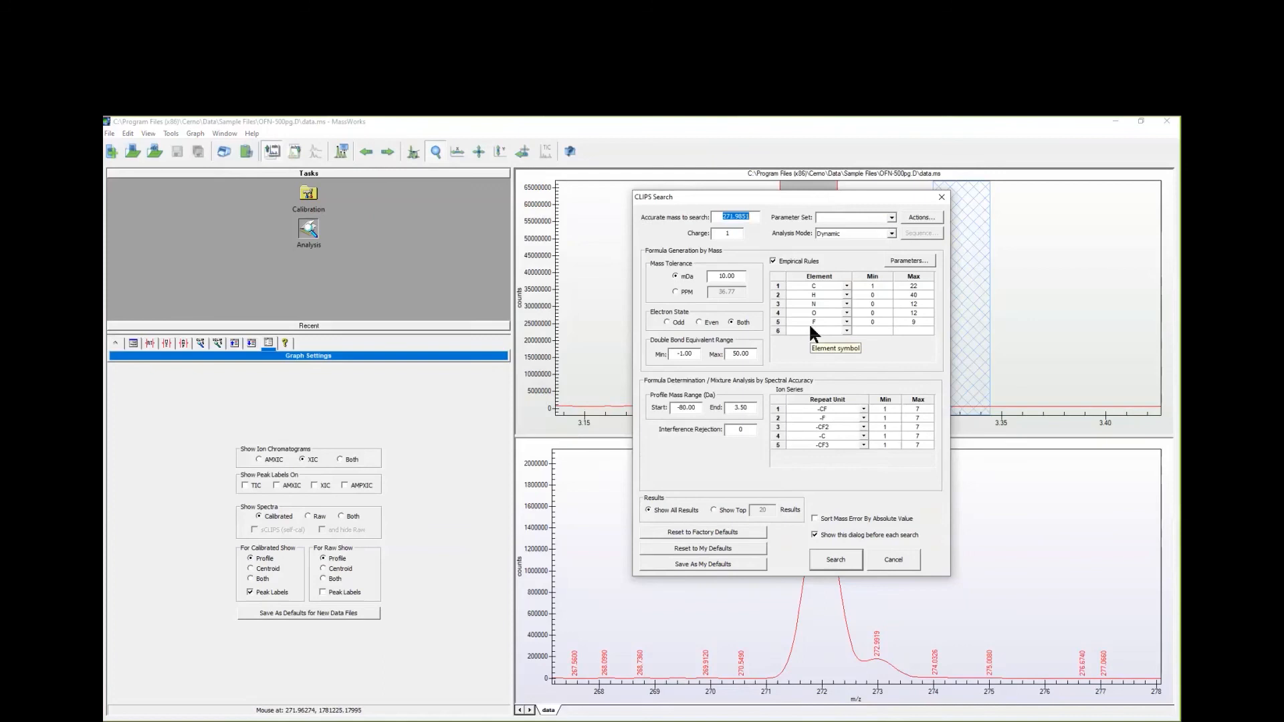
{"action": "left_click", "coordinate": [675, 292]}
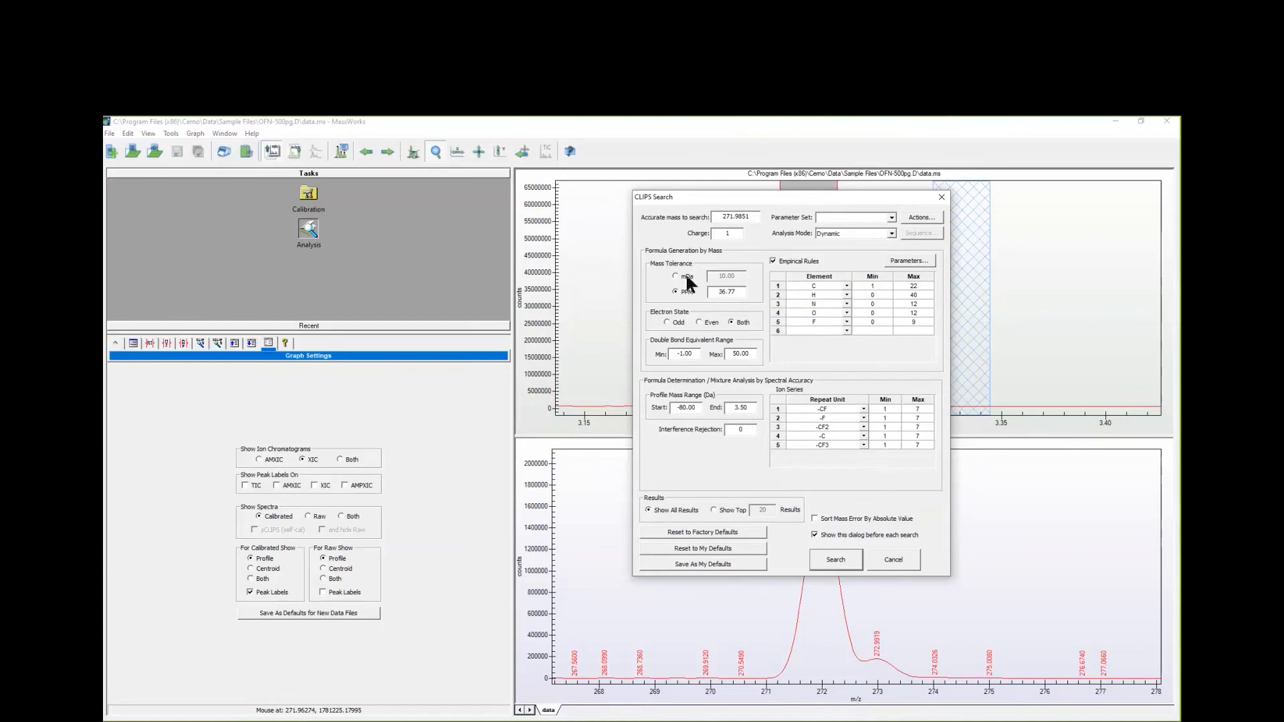
{"action": "left_click", "coordinate": [675, 276]}
{"action": "left_click_drag", "start_coordinate": [738, 274], "coordinate": [705, 277]}
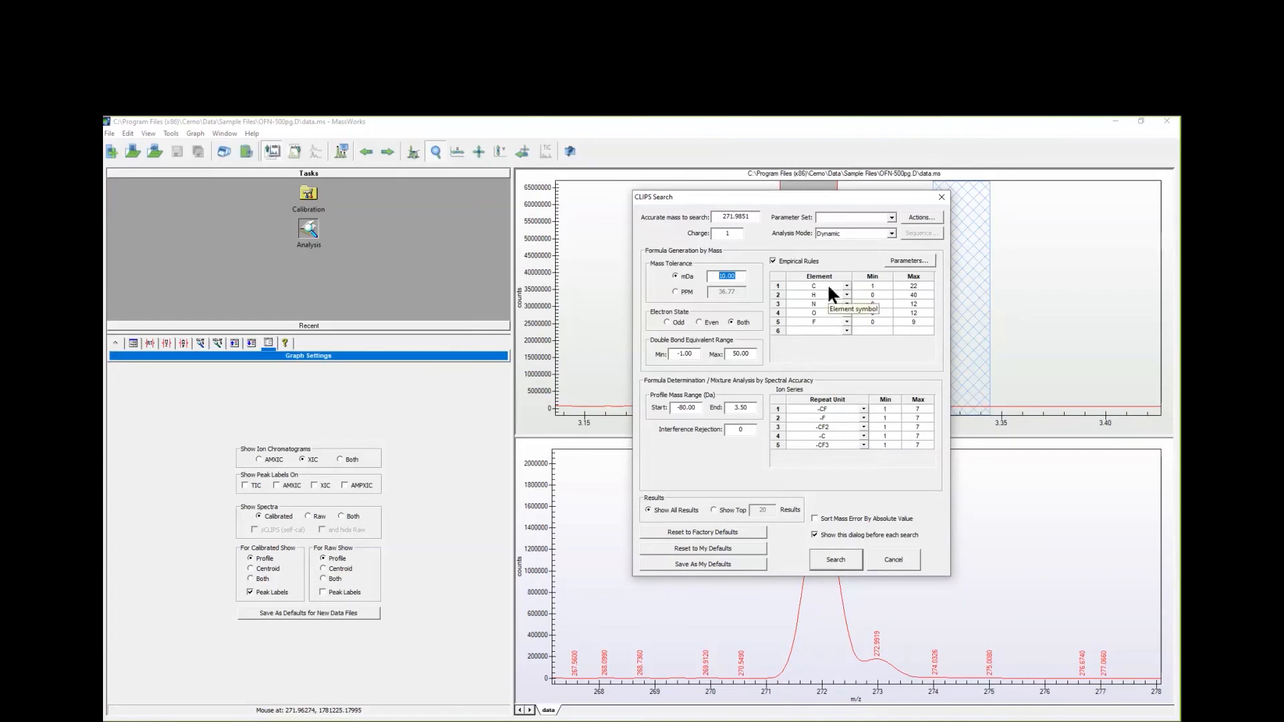
{"action": "left_click", "coordinate": [845, 331]}
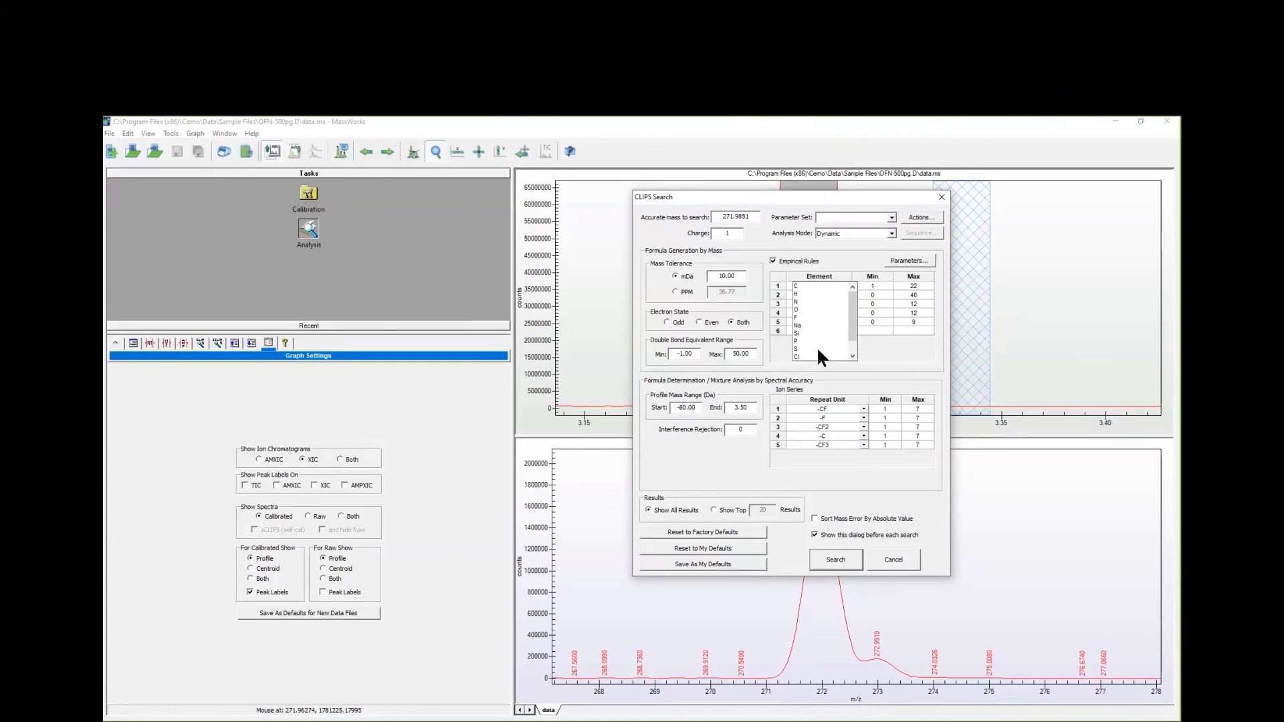
{"action": "left_click", "coordinate": [904, 350]}
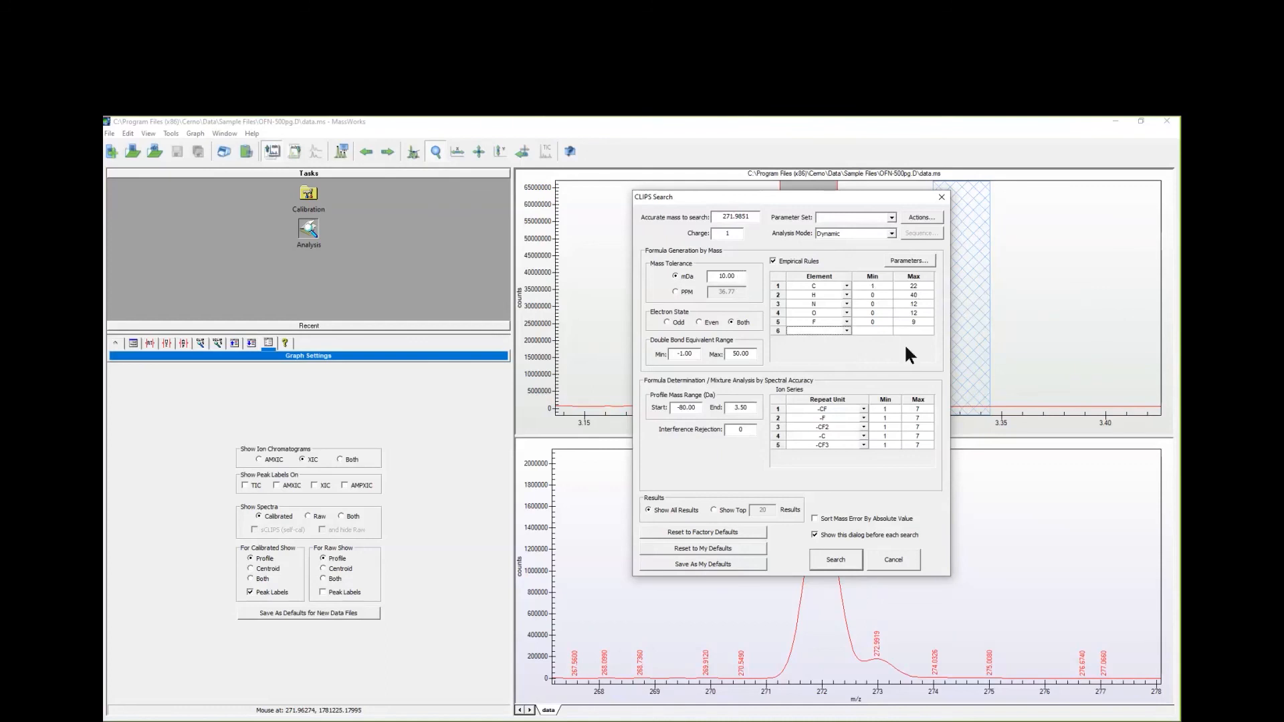
Delete all ion series rows and run the CLIPS search with the 10 mDa mass tolerance
{"action": "right_click", "coordinate": [801, 421]}
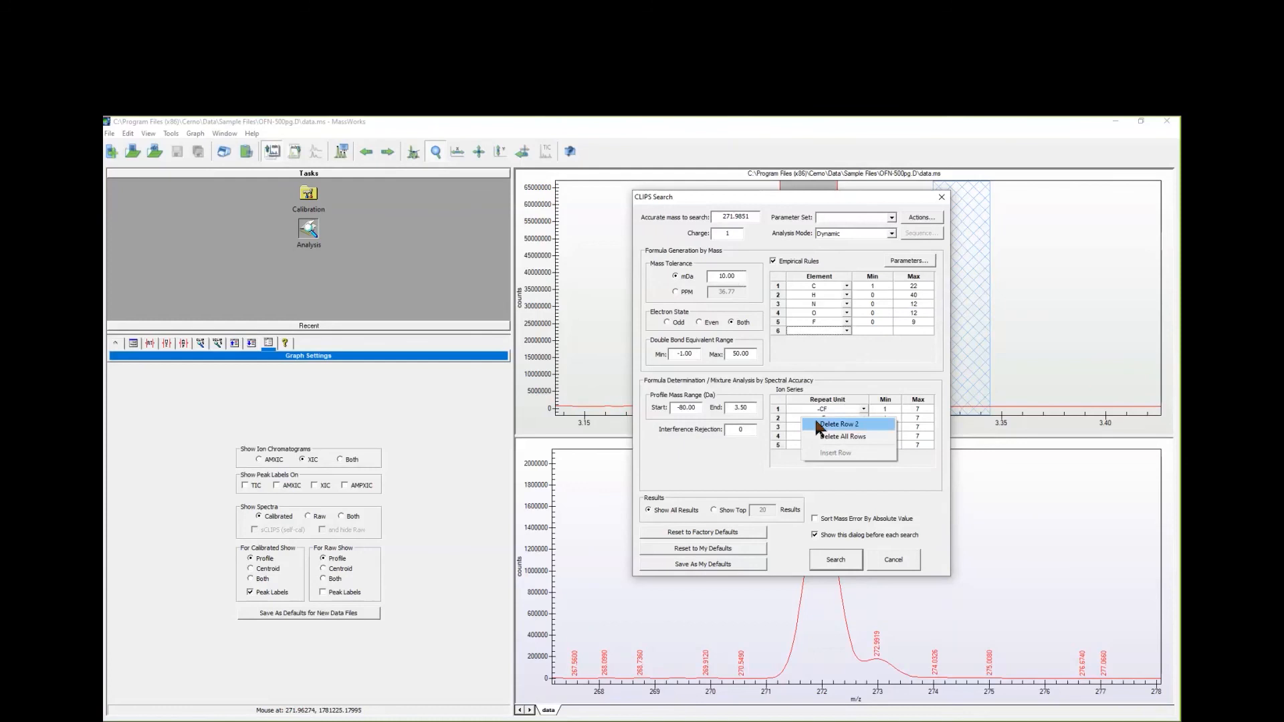
{"action": "left_click", "coordinate": [819, 436]}
{"action": "left_click", "coordinate": [810, 412]}
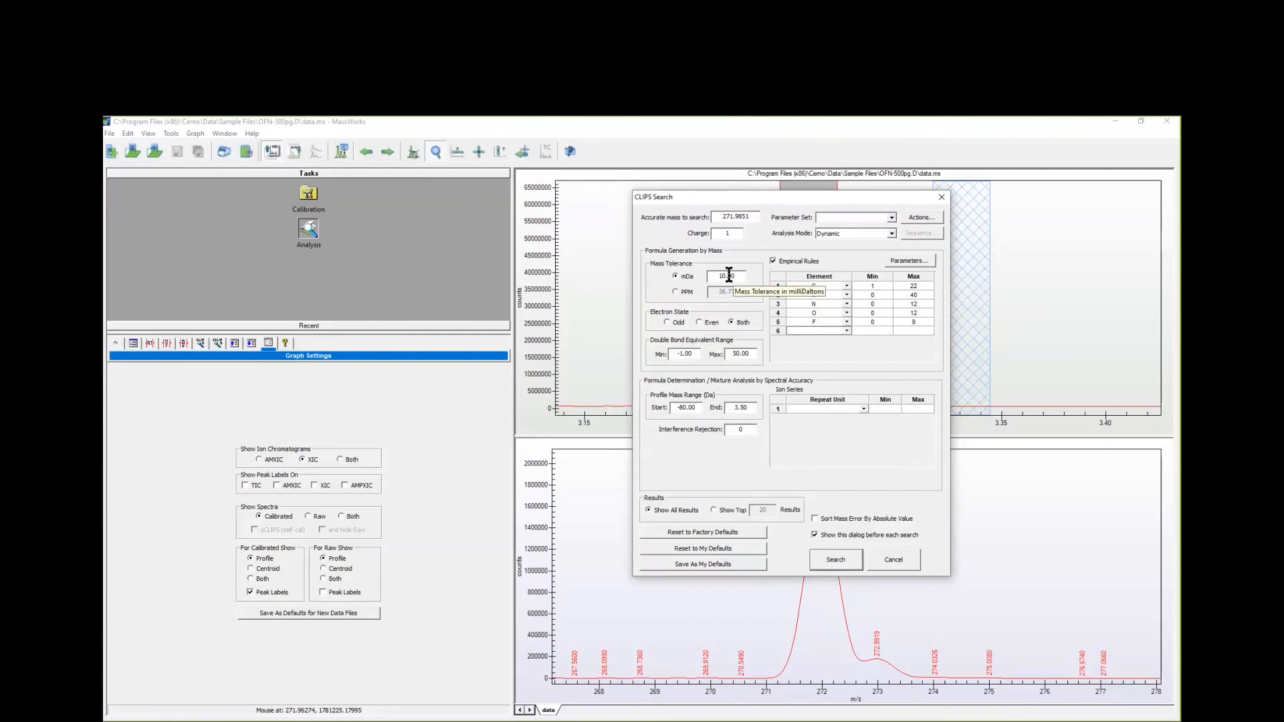
{"action": "left_click", "coordinate": [835, 561]}
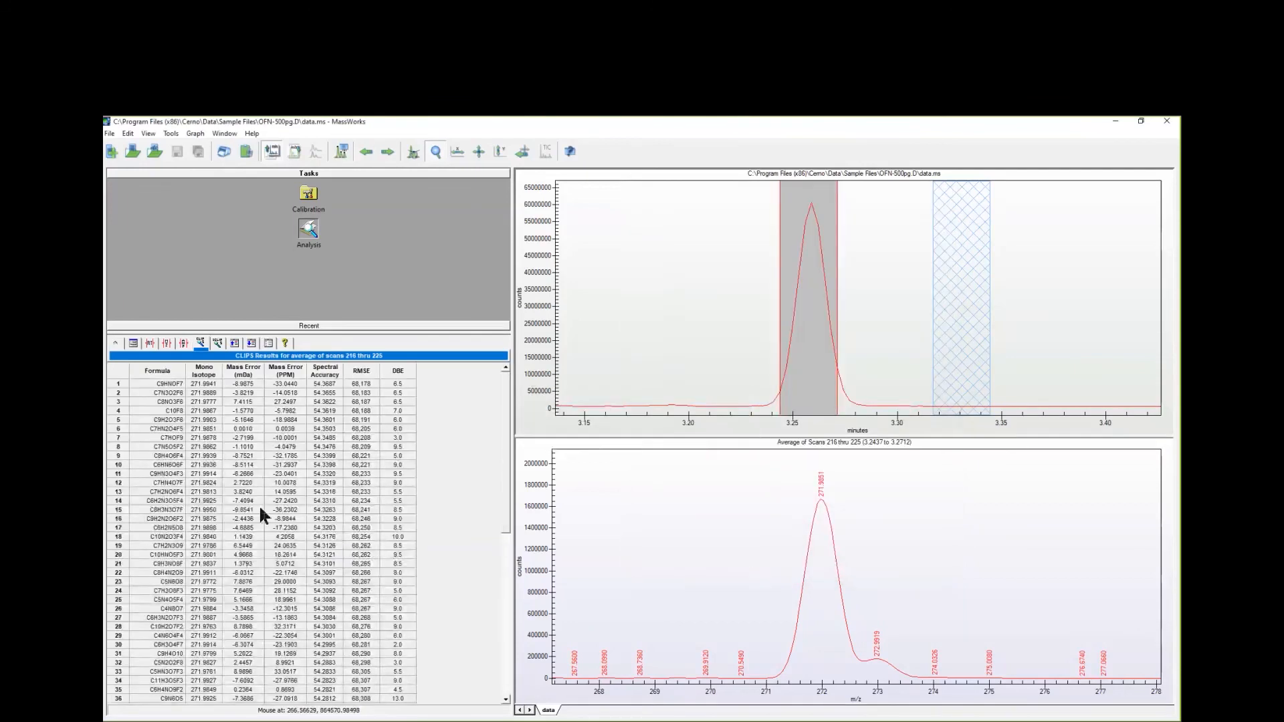
Review the candidate formulas, overlay the top-ranked C9HNOF7 on the spectrum, and restore the full chromatogram view
{"action": "left_click_drag", "start_coordinate": [506, 486], "coordinate": [504, 439]}
{"action": "left_click", "coordinate": [174, 385]}
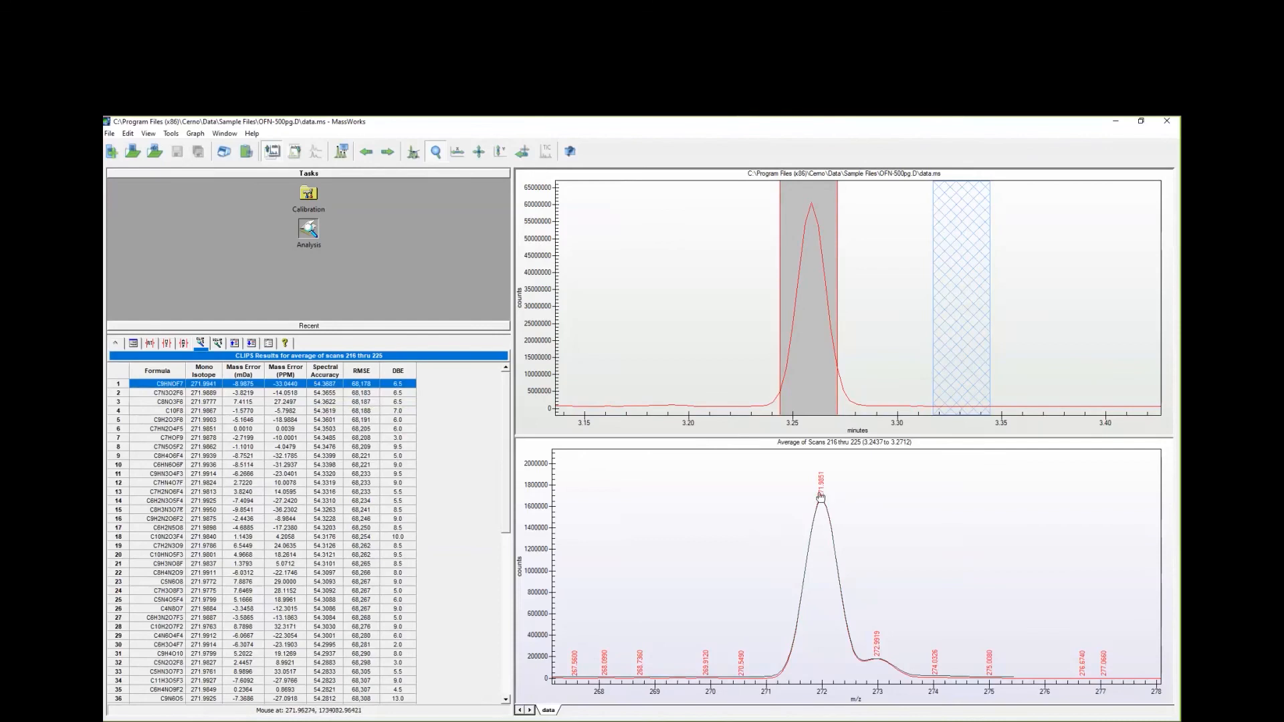
{"action": "double_click", "coordinate": [776, 429]}
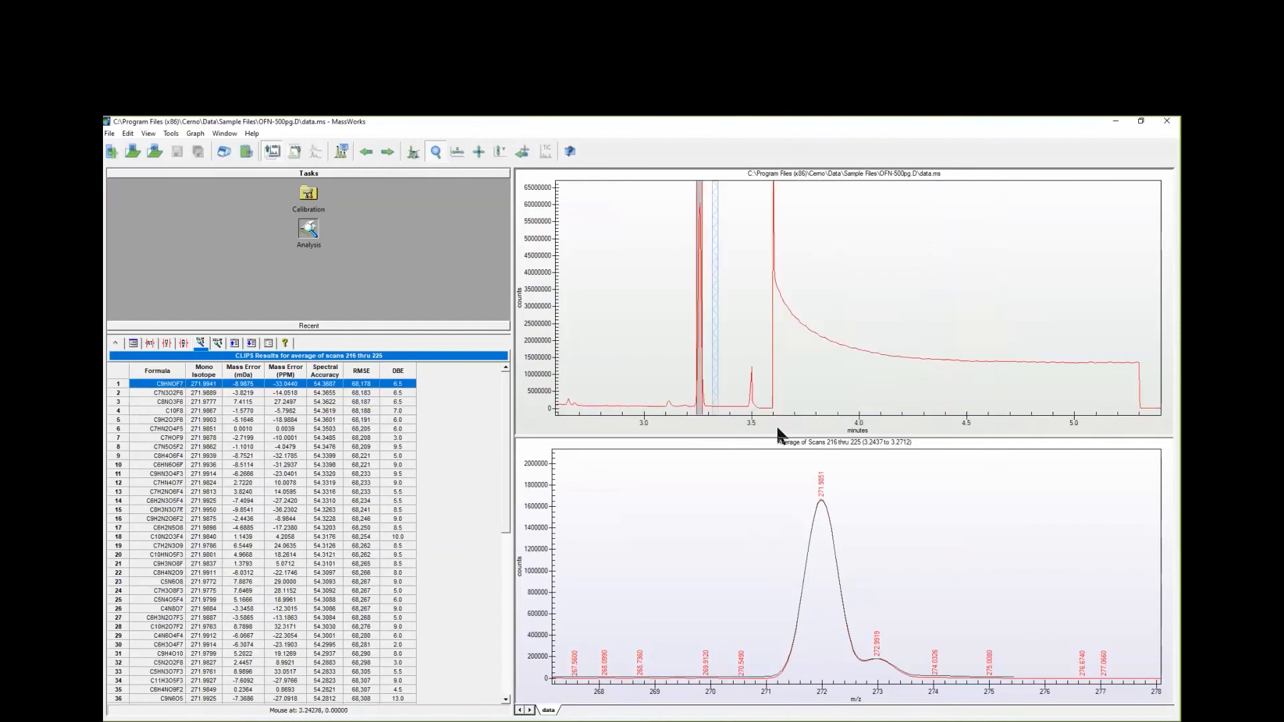
Repeat the CLIPS search for the 271.9851 peak with a mass tolerance of 20 mDa
{"action": "right_click", "coordinate": [820, 498]}
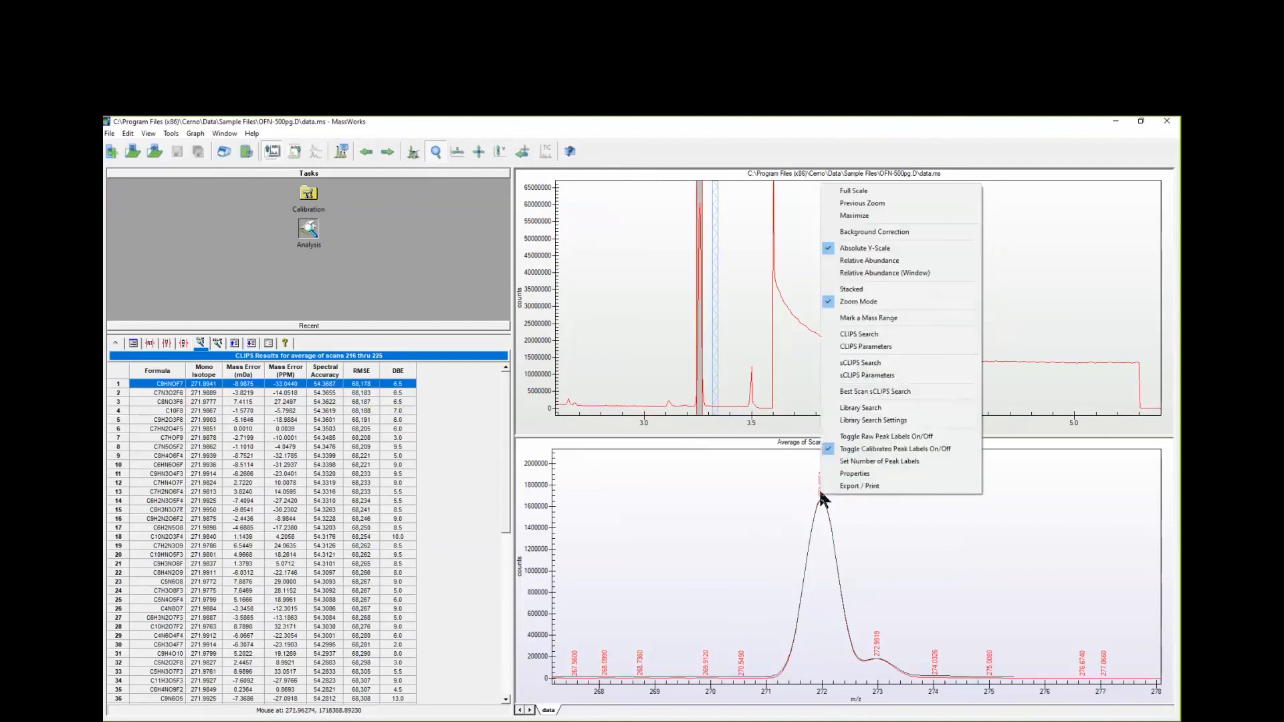
{"action": "left_click", "coordinate": [860, 337]}
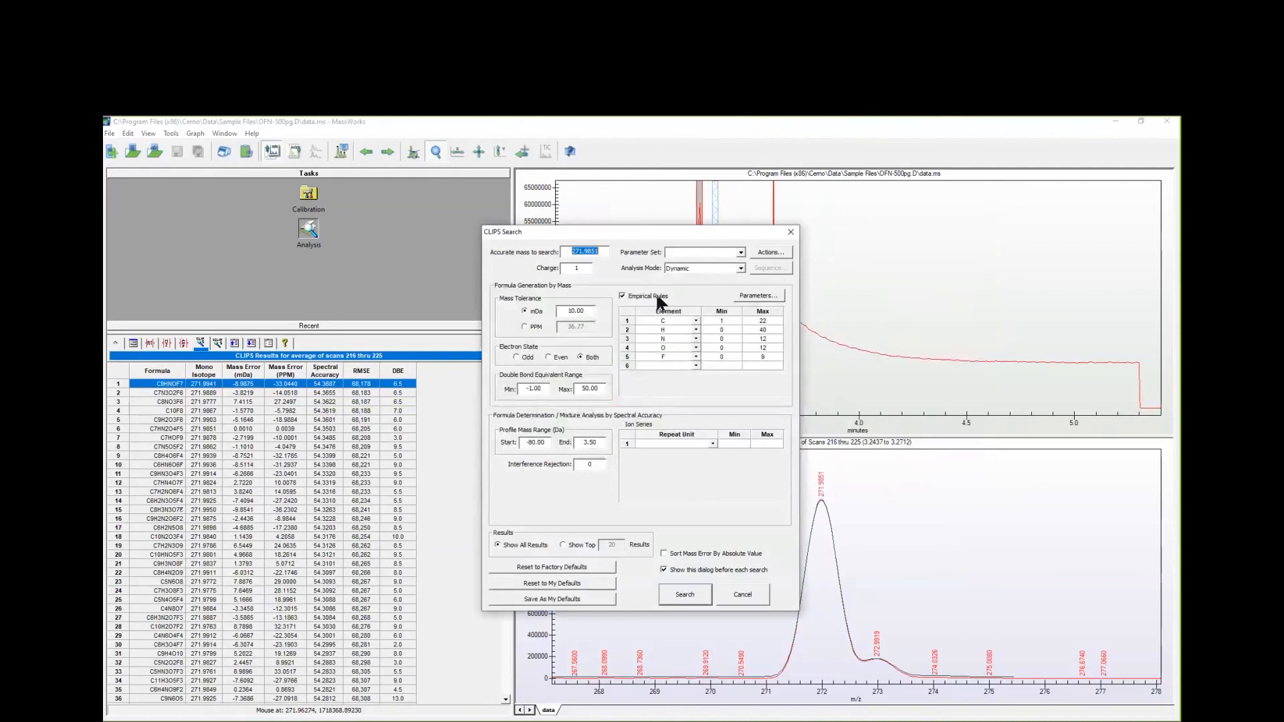
{"action": "double_click", "coordinate": [591, 313]}
{"action": "type", "text": "20"}
{"action": "left_click", "coordinate": [662, 602]}
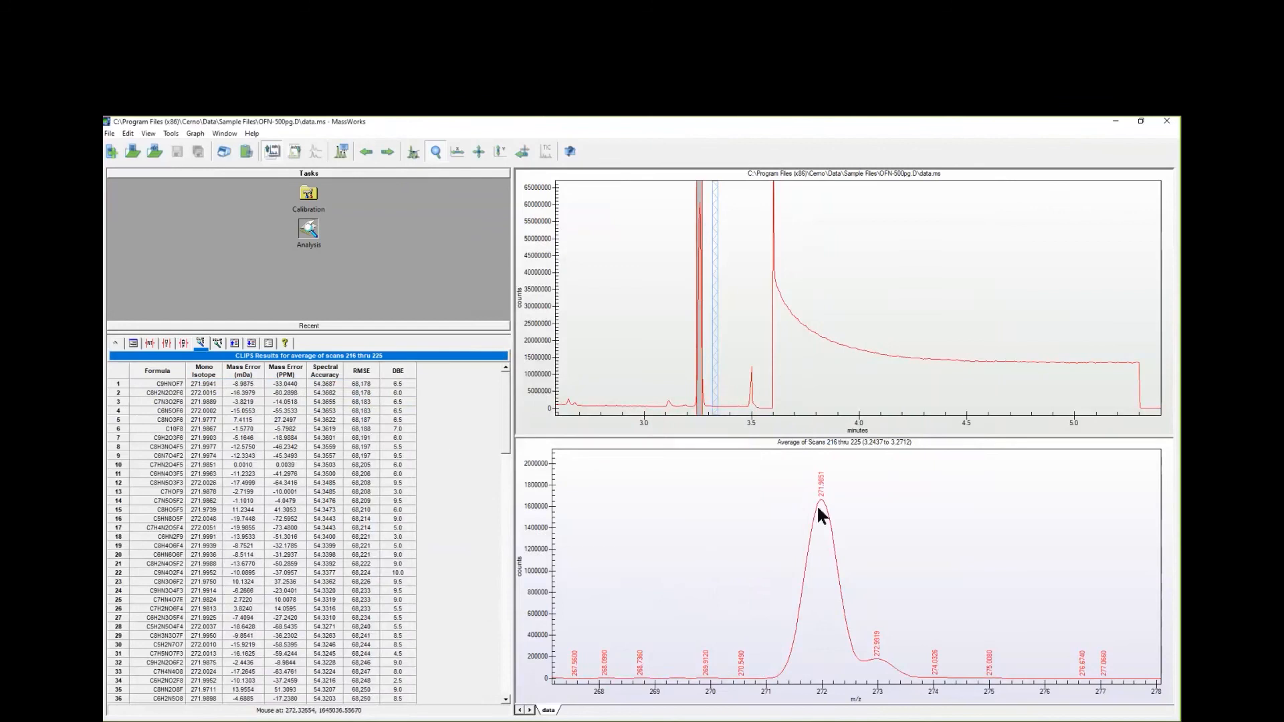
Reopen the CLIPS search for the 271.9851 peak and reset its parameters to the saved personal defaults
{"action": "right_click", "coordinate": [821, 485]}
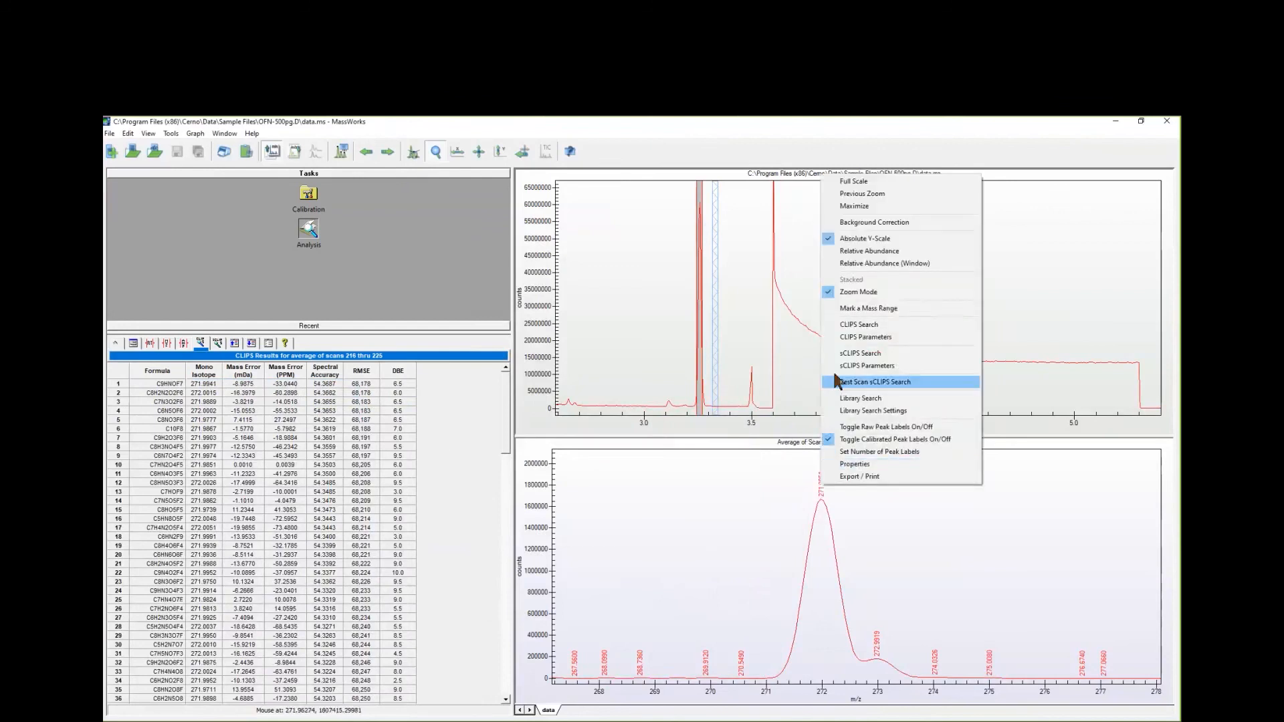
{"action": "left_click", "coordinate": [842, 326]}
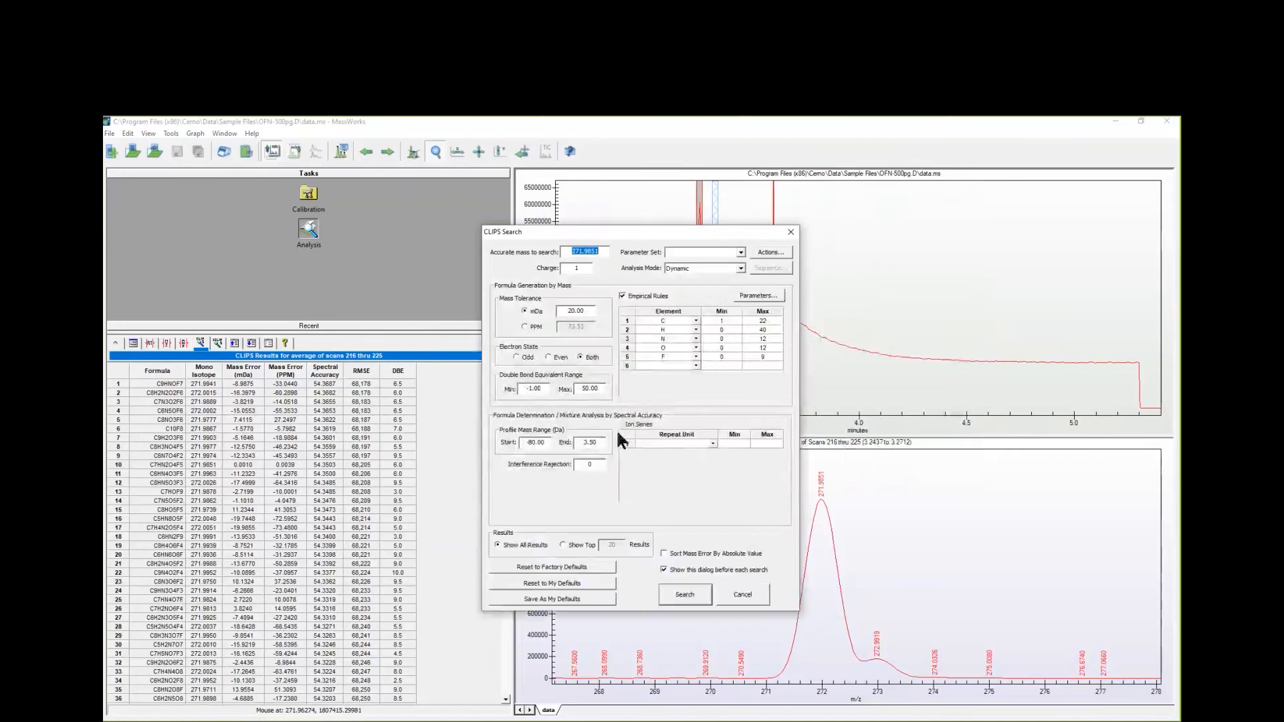
{"action": "left_click_drag", "start_coordinate": [543, 442], "coordinate": [495, 452]}
{"action": "left_click", "coordinate": [530, 583]}
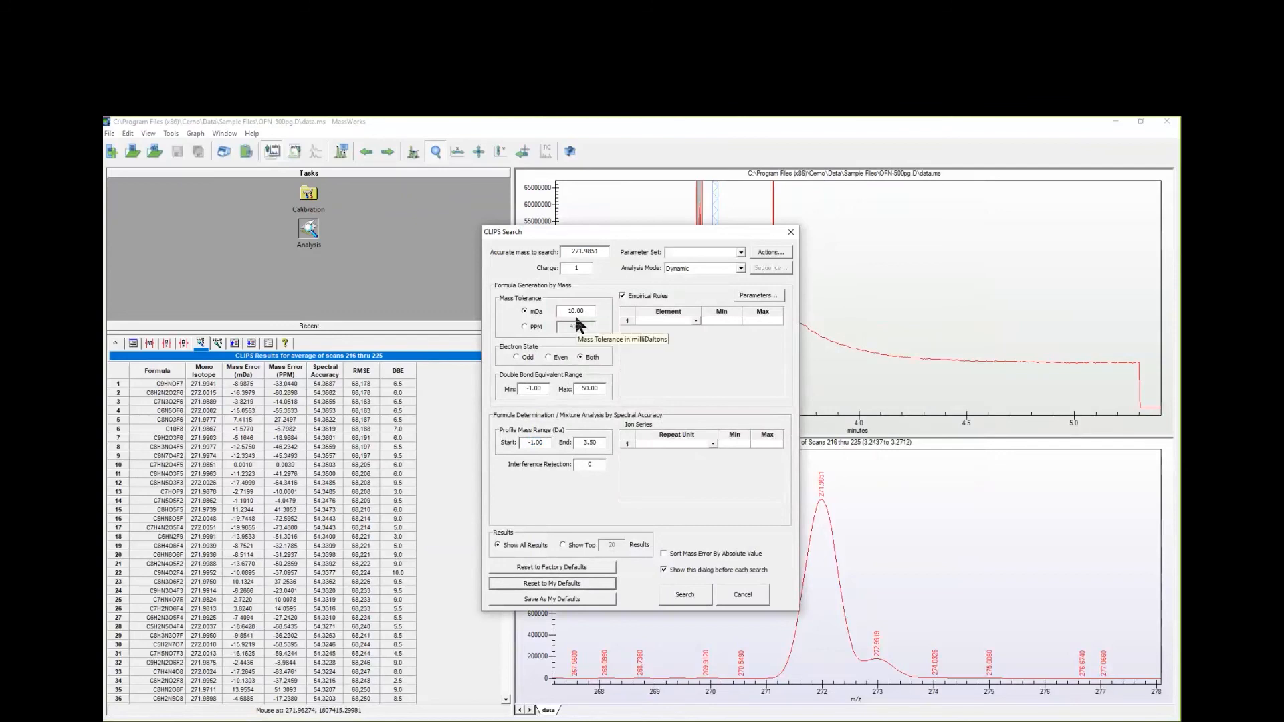
Add C, H, N and O with their default limits as the allowed elements and run the CLIPS search
{"action": "left_click", "coordinate": [696, 319]}
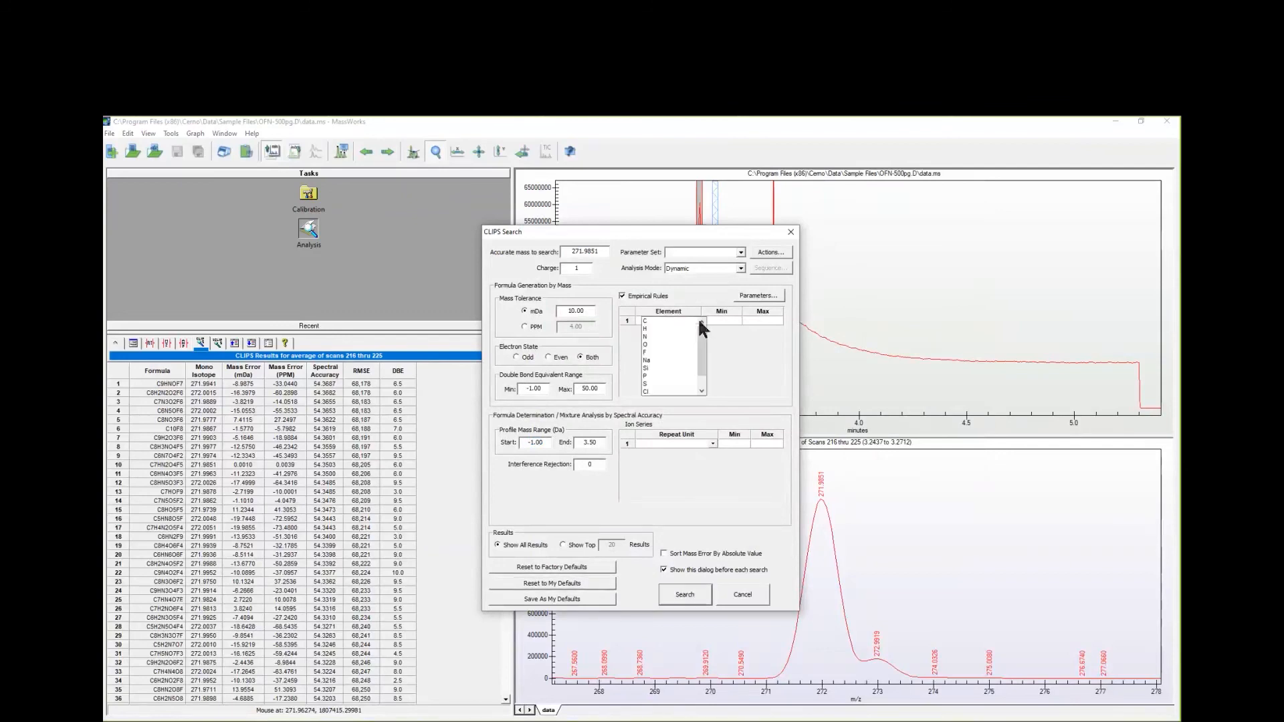
{"action": "left_click", "coordinate": [683, 318]}
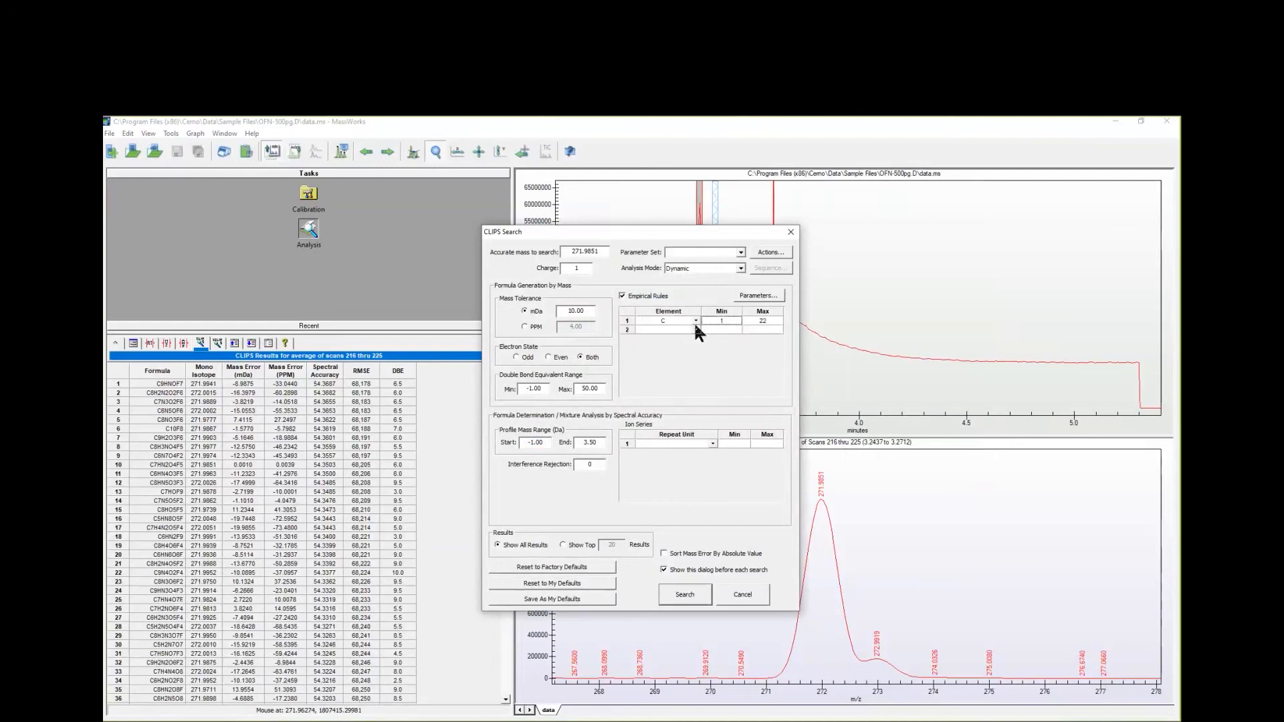
{"action": "left_click", "coordinate": [695, 330]}
{"action": "left_click", "coordinate": [678, 329]}
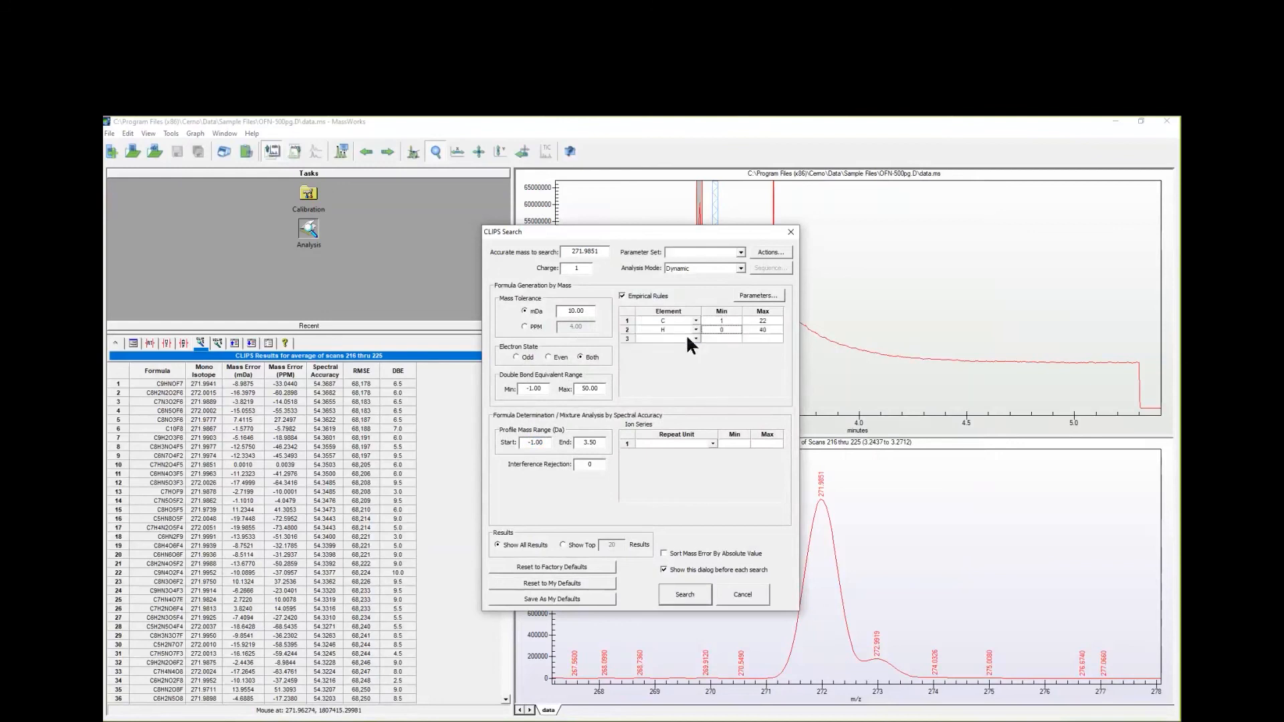
{"action": "left_click", "coordinate": [692, 338]}
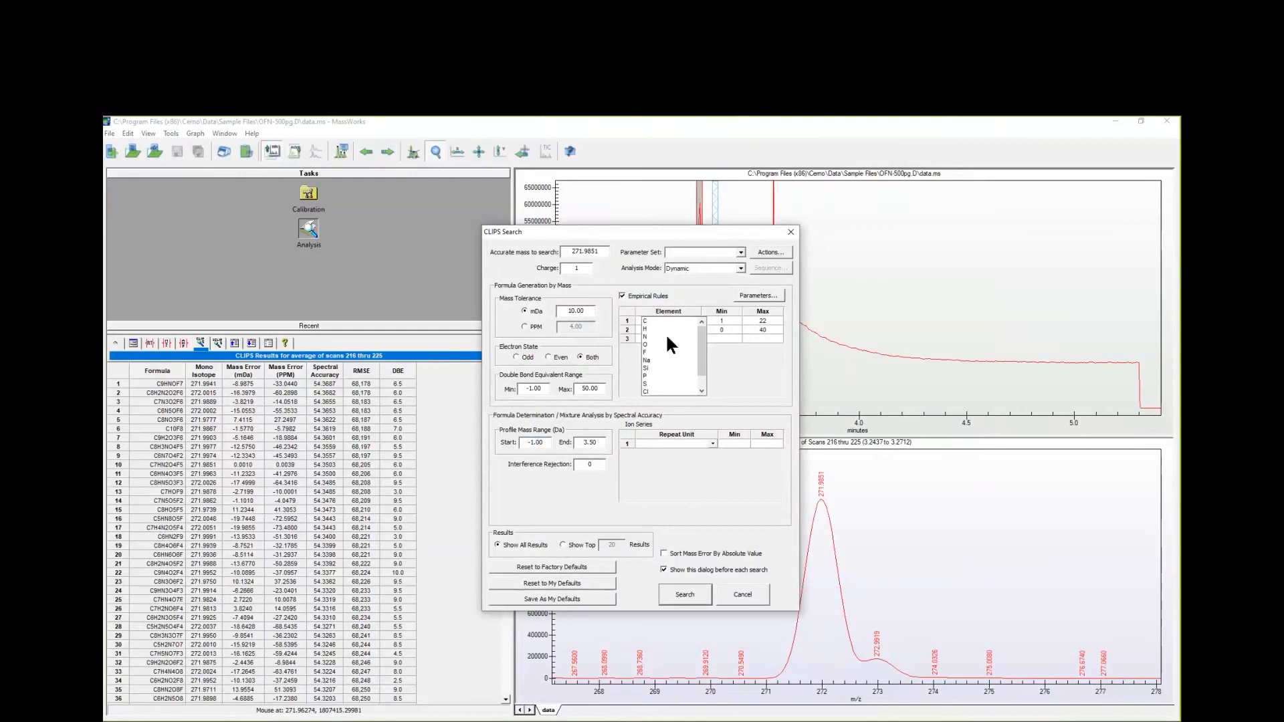
{"action": "left_click", "coordinate": [666, 337]}
{"action": "left_click", "coordinate": [692, 347]}
{"action": "left_click", "coordinate": [672, 342]}
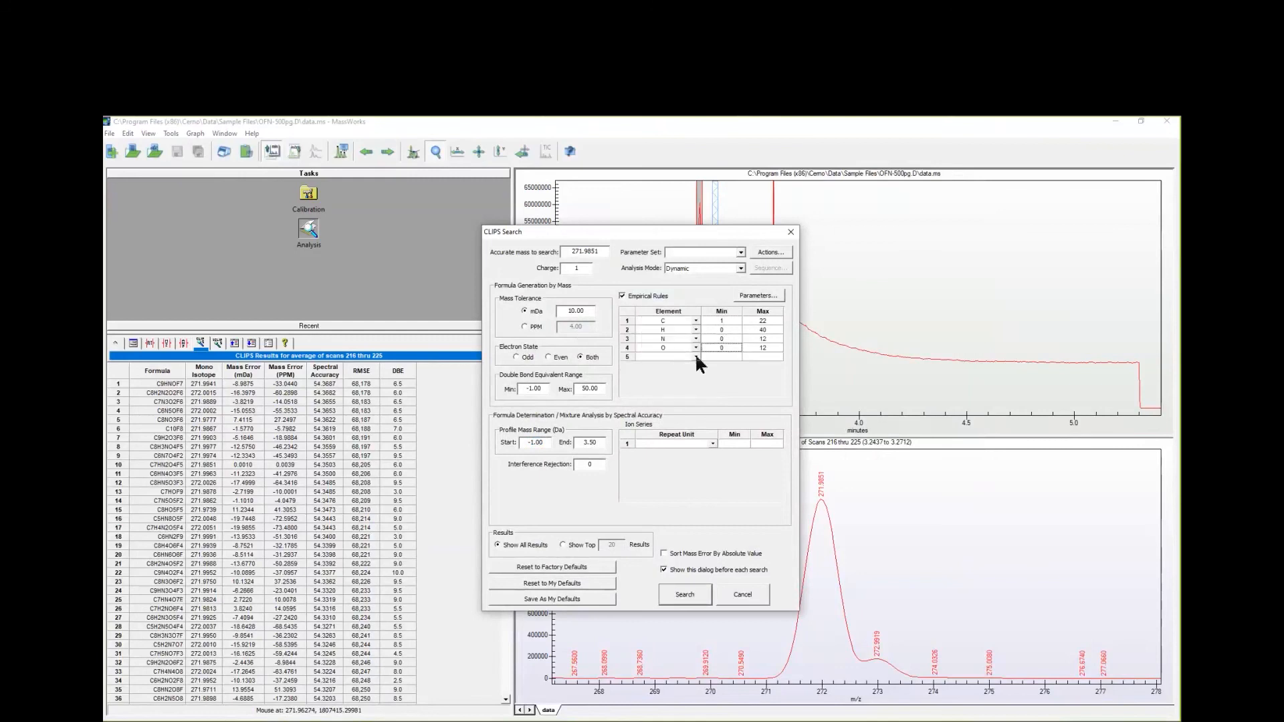
{"action": "left_click", "coordinate": [694, 356]}
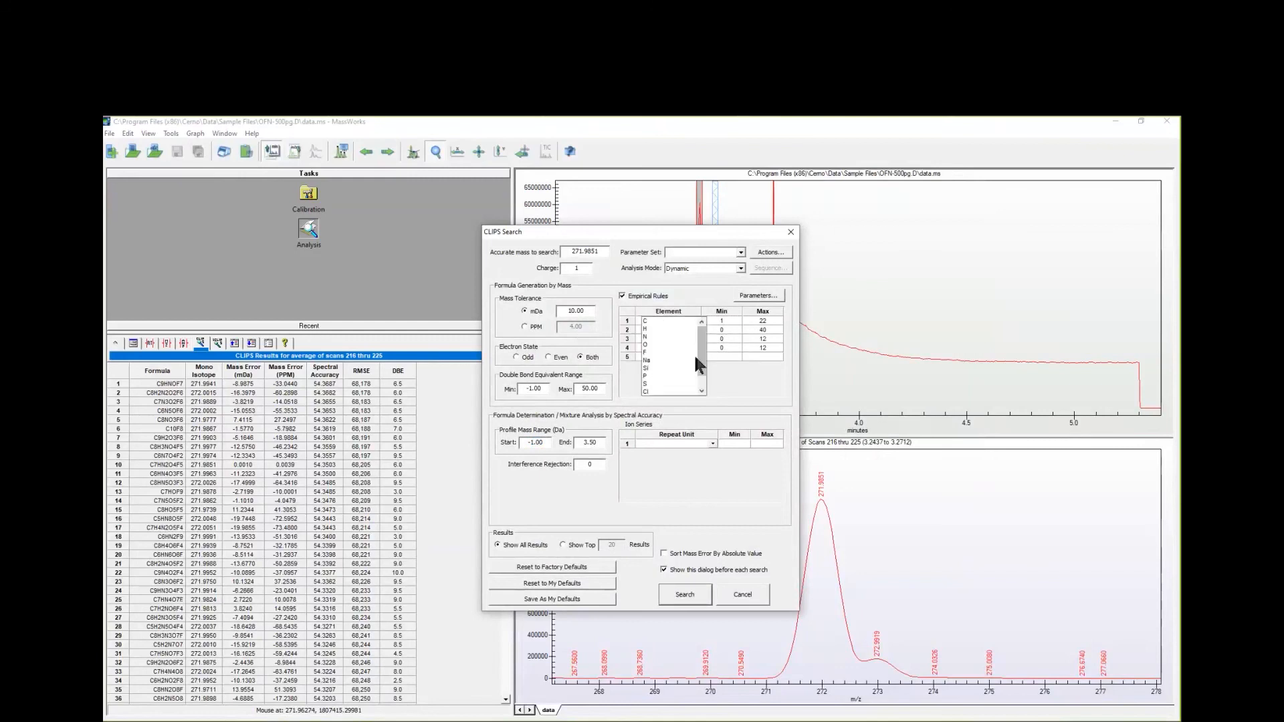
{"action": "left_click", "coordinate": [736, 384]}
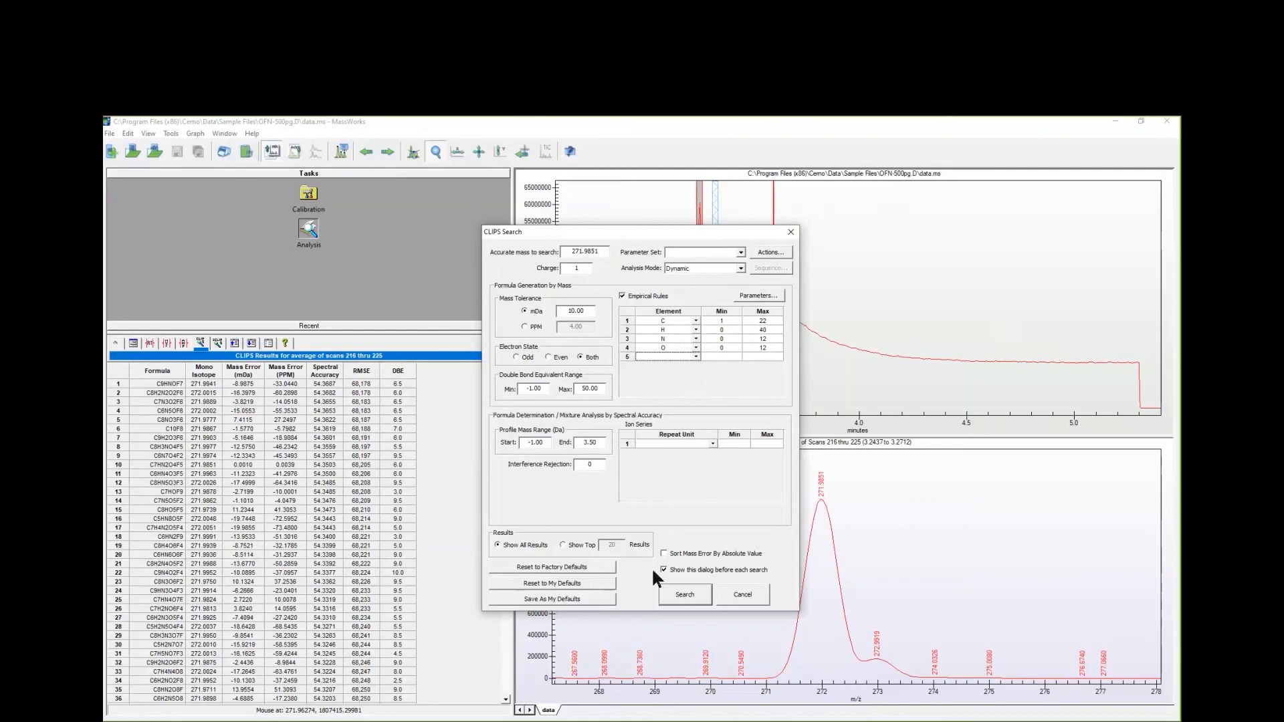
{"action": "left_click", "coordinate": [669, 591]}
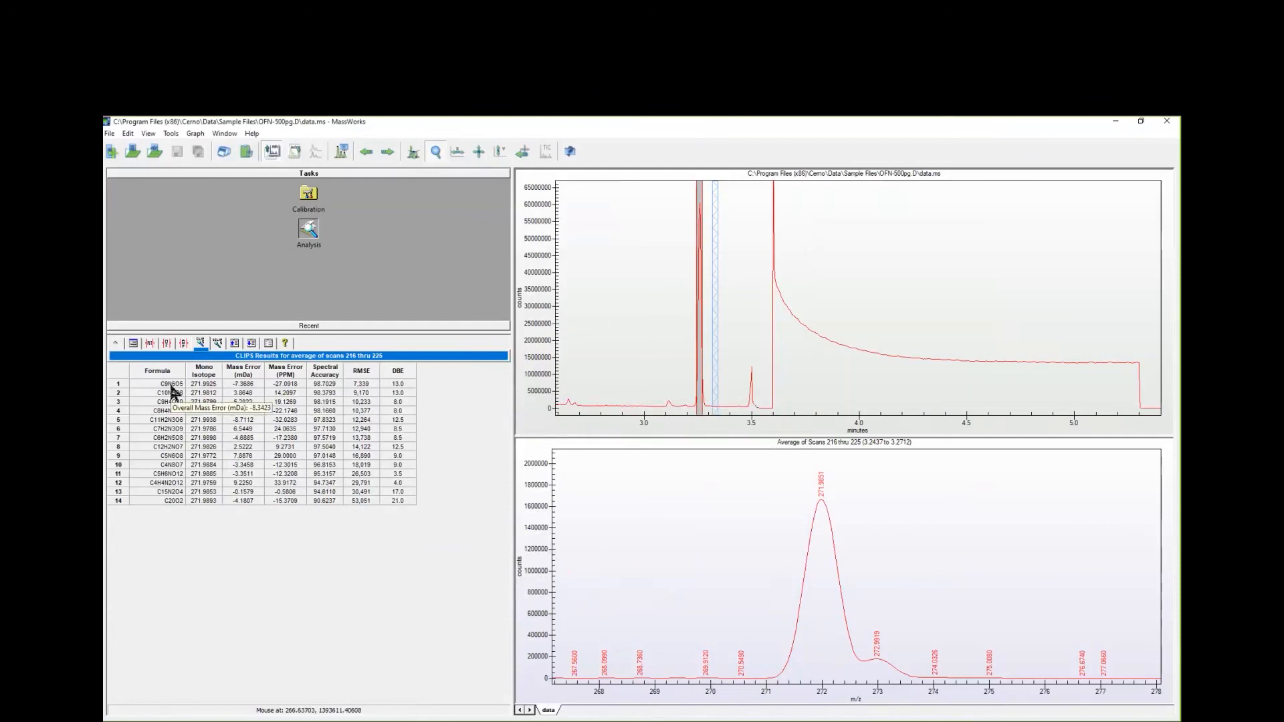
Compare the candidates' mass errors and spectral accuracies, and overlay the lowest-ranked formula C20O2 on the spectrum
{"action": "mouse_move", "coordinate": [172, 496]}
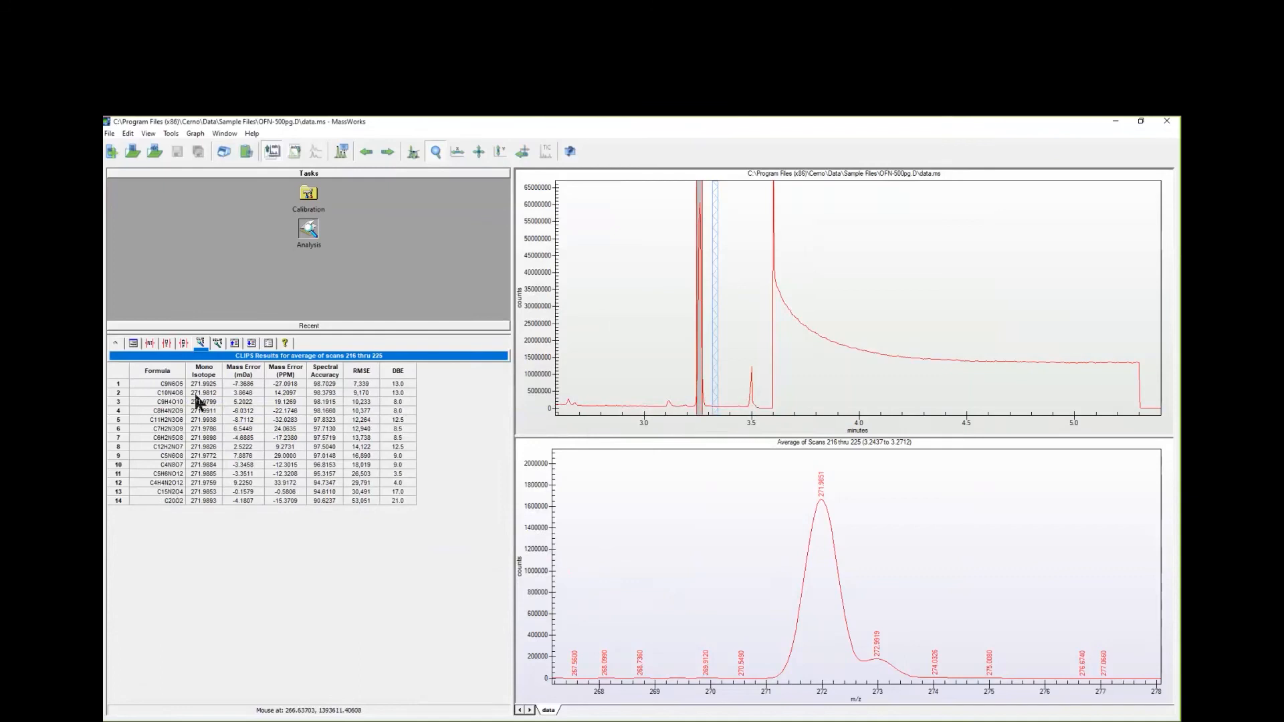
{"action": "mouse_move", "coordinate": [166, 390]}
{"action": "mouse_move", "coordinate": [324, 391]}
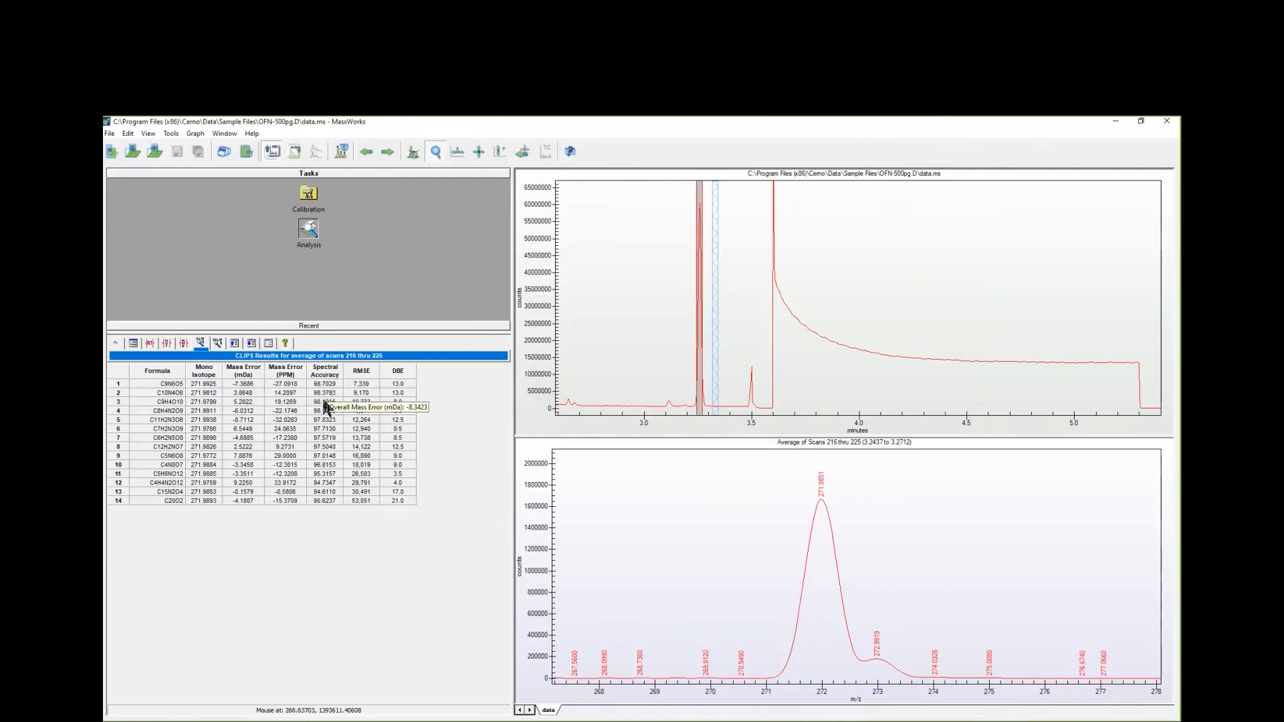
{"action": "mouse_move", "coordinate": [318, 501]}
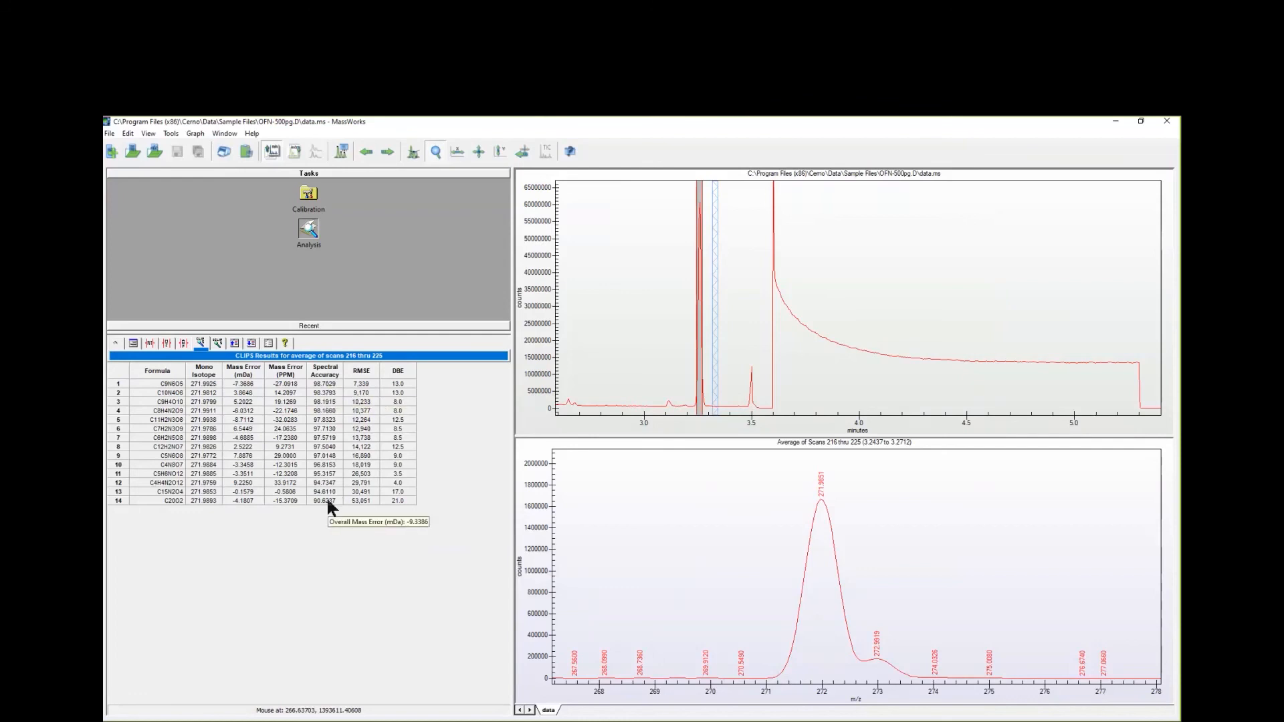
{"action": "mouse_move", "coordinate": [245, 382]}
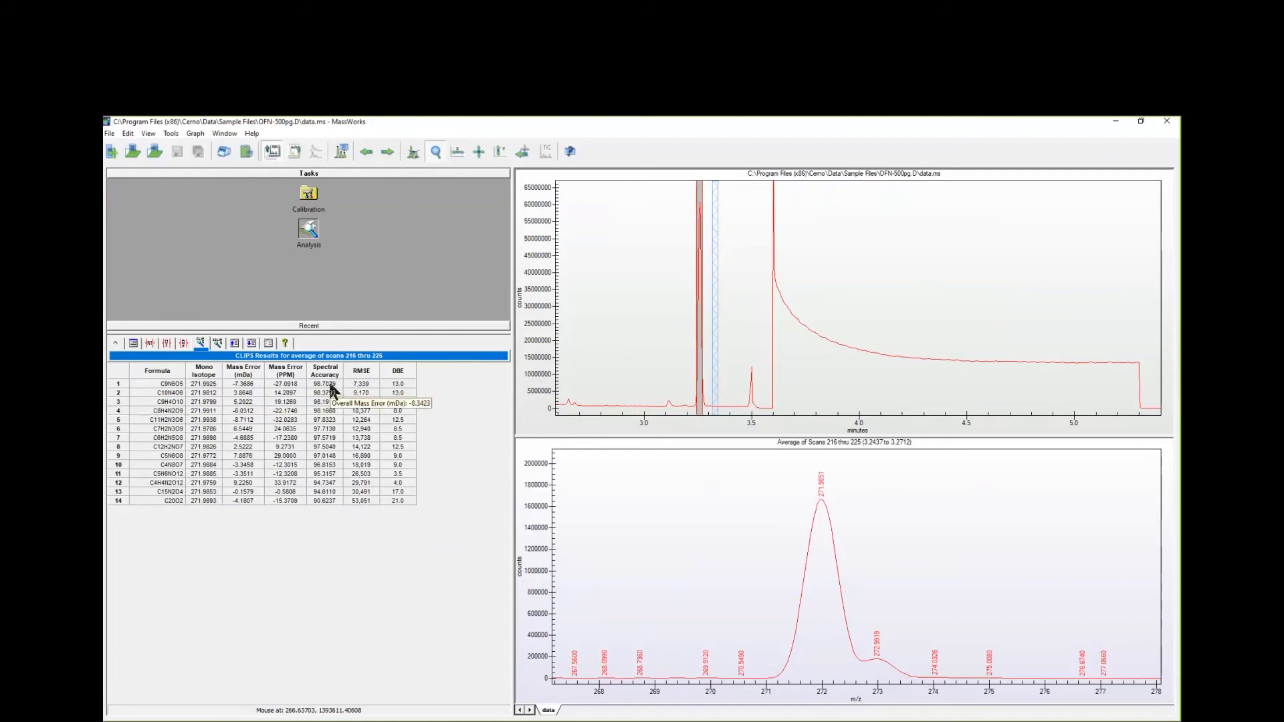
{"action": "left_click", "coordinate": [323, 500]}
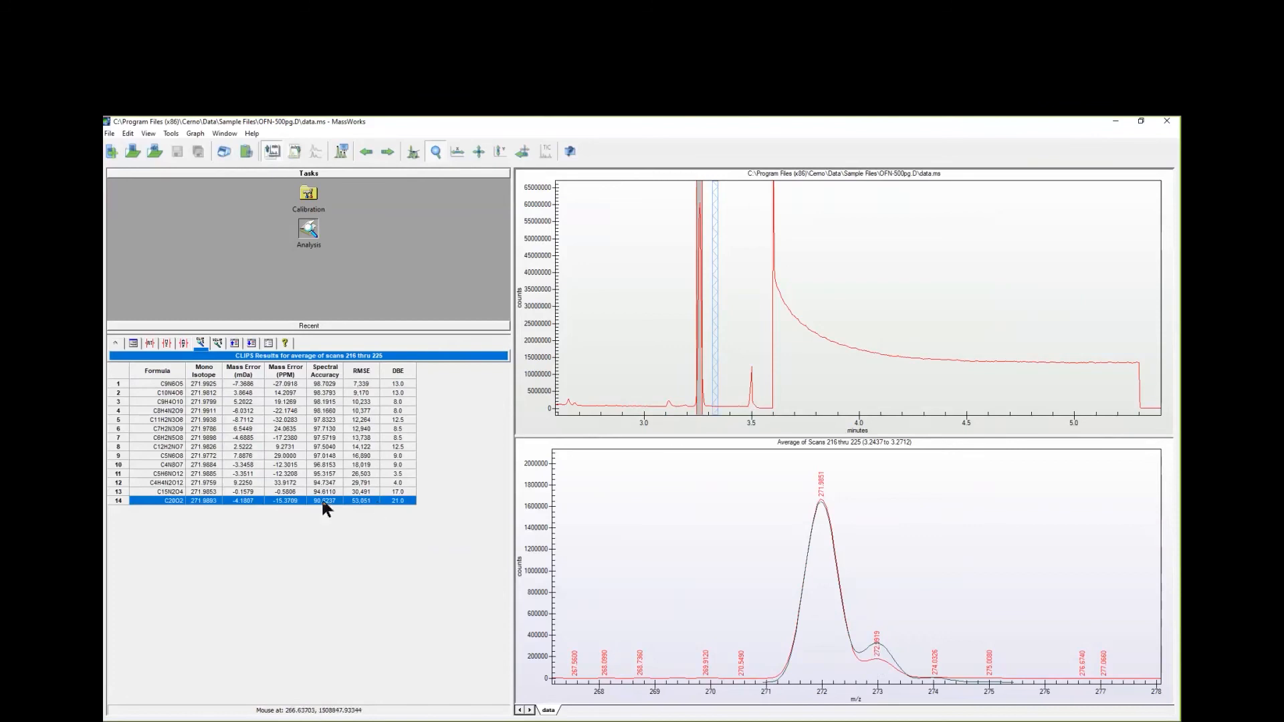
{"action": "mouse_move", "coordinate": [323, 507]}
Compare the overlays of C8H4N2O9 and top-ranked C9N6O5 in an enlarged spectrum plot, zoomed to about m/z 270.5–275.3
{"action": "left_click", "coordinate": [143, 410]}
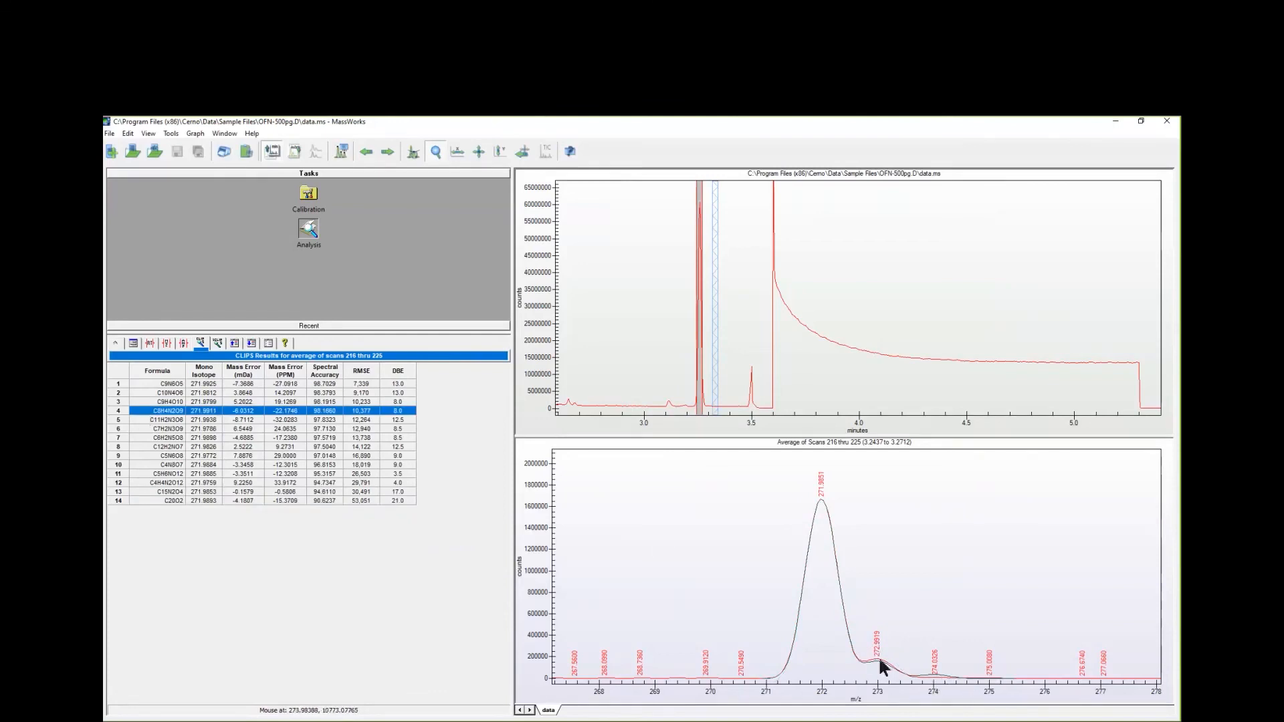
{"action": "left_click_drag", "start_coordinate": [739, 468], "coordinate": [1008, 687]}
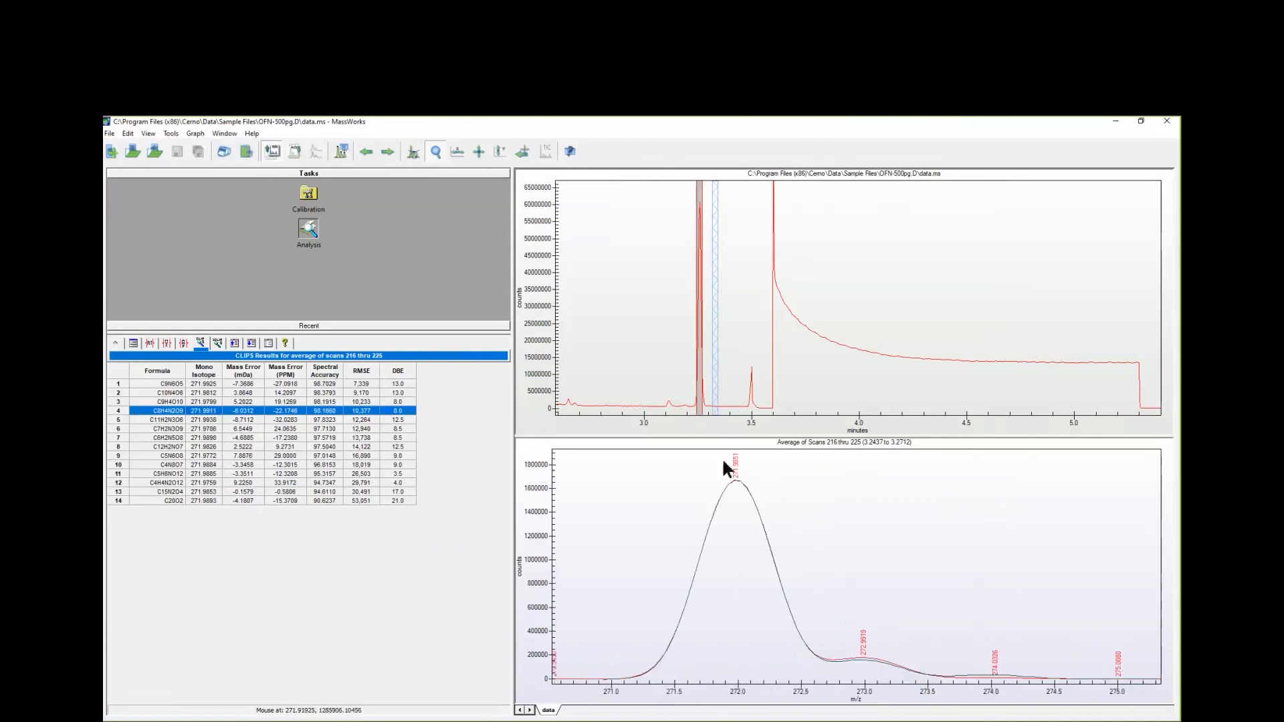
{"action": "left_click_drag", "start_coordinate": [716, 433], "coordinate": [715, 341]}
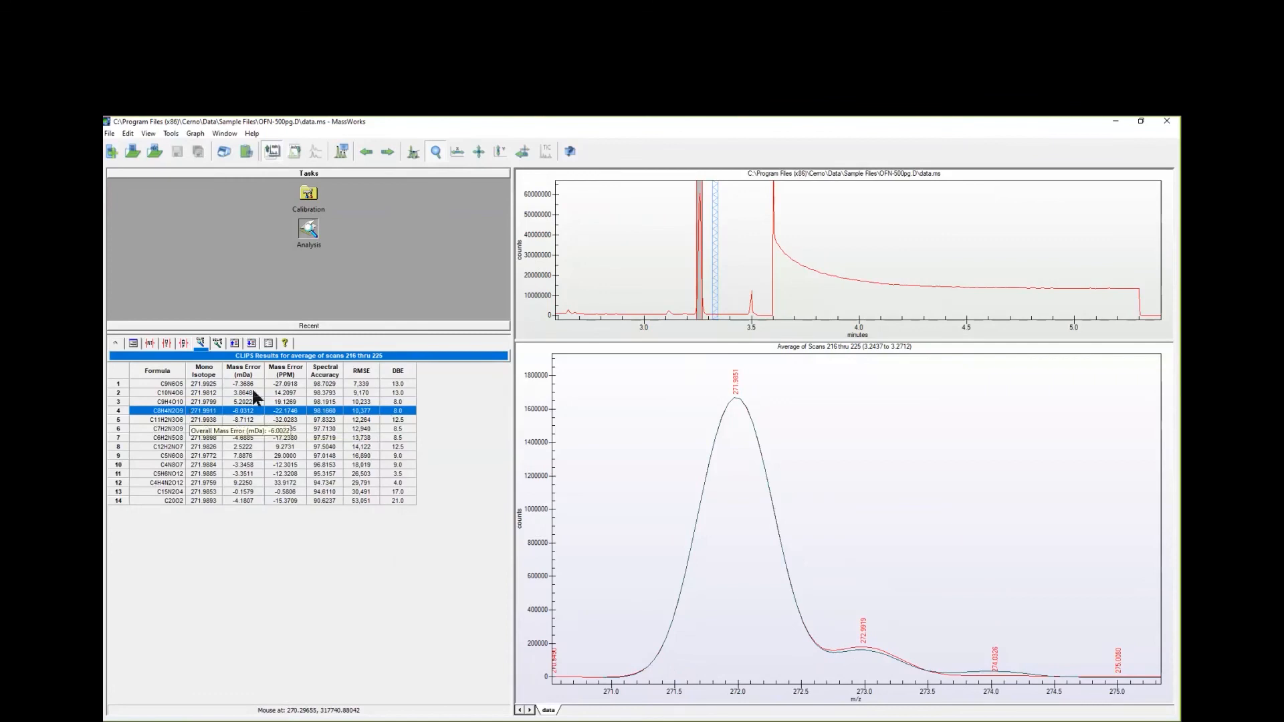
{"action": "left_click", "coordinate": [280, 383]}
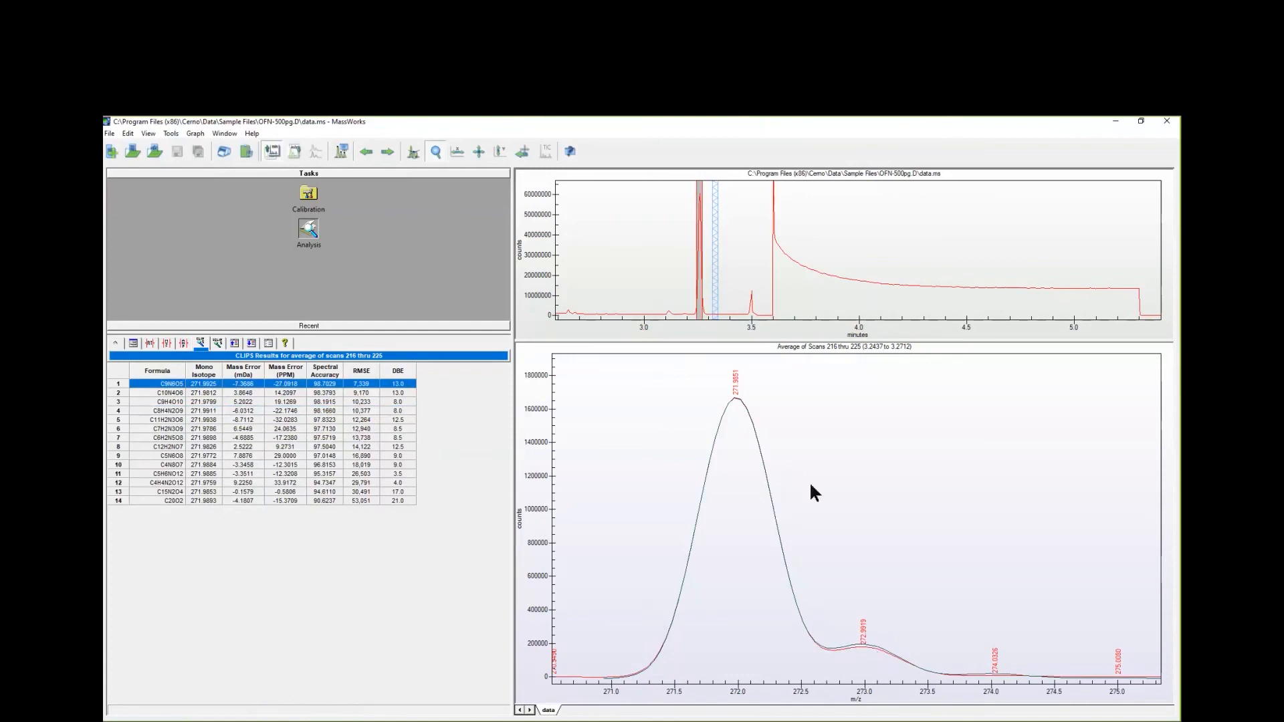
Add fluorine with a maximum of 12 to the allowed elements and rerun the CLIPS search for the 271.9851 peak
{"action": "right_click", "coordinate": [734, 385]}
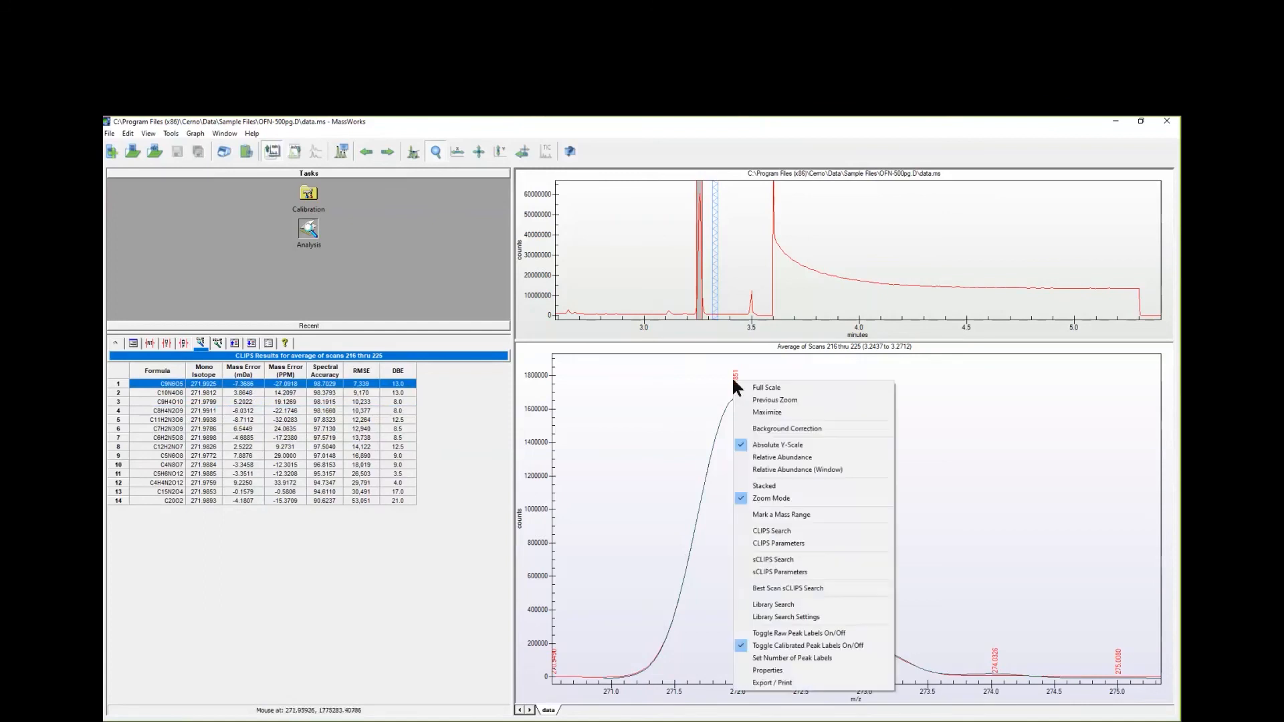
{"action": "left_click", "coordinate": [762, 530]}
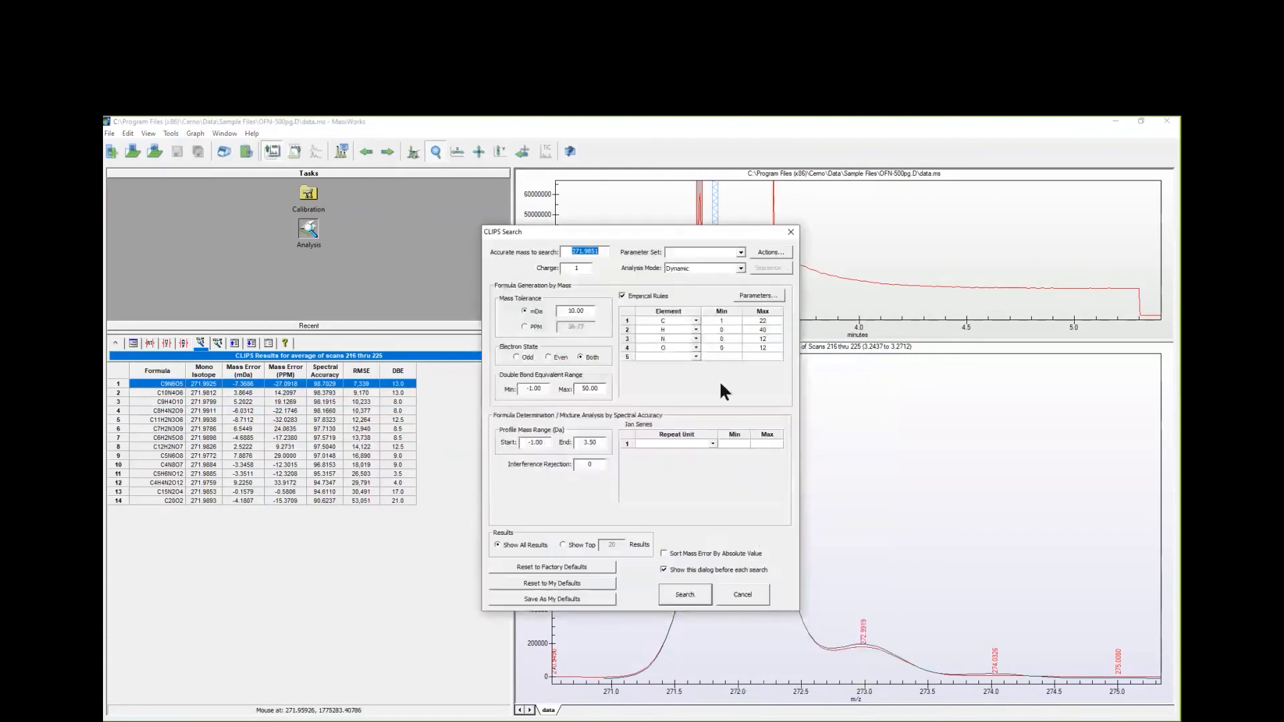
{"action": "left_click", "coordinate": [697, 356]}
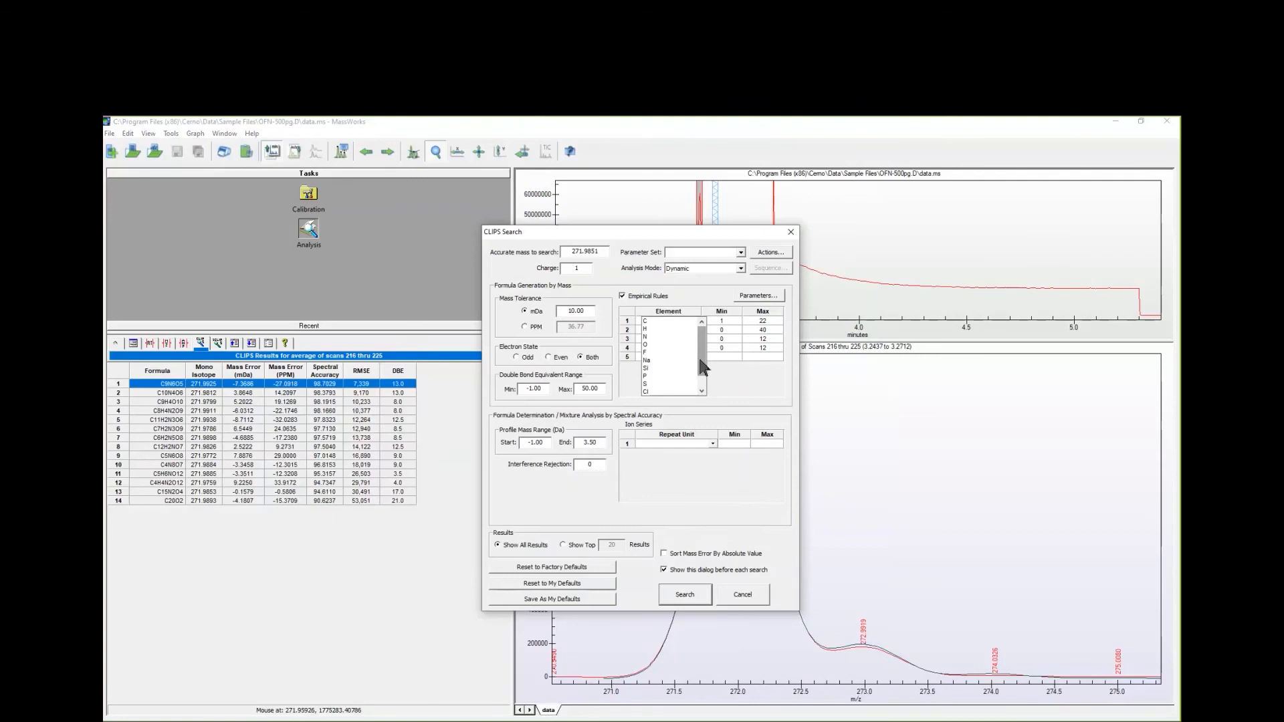
{"action": "left_click", "coordinate": [676, 352]}
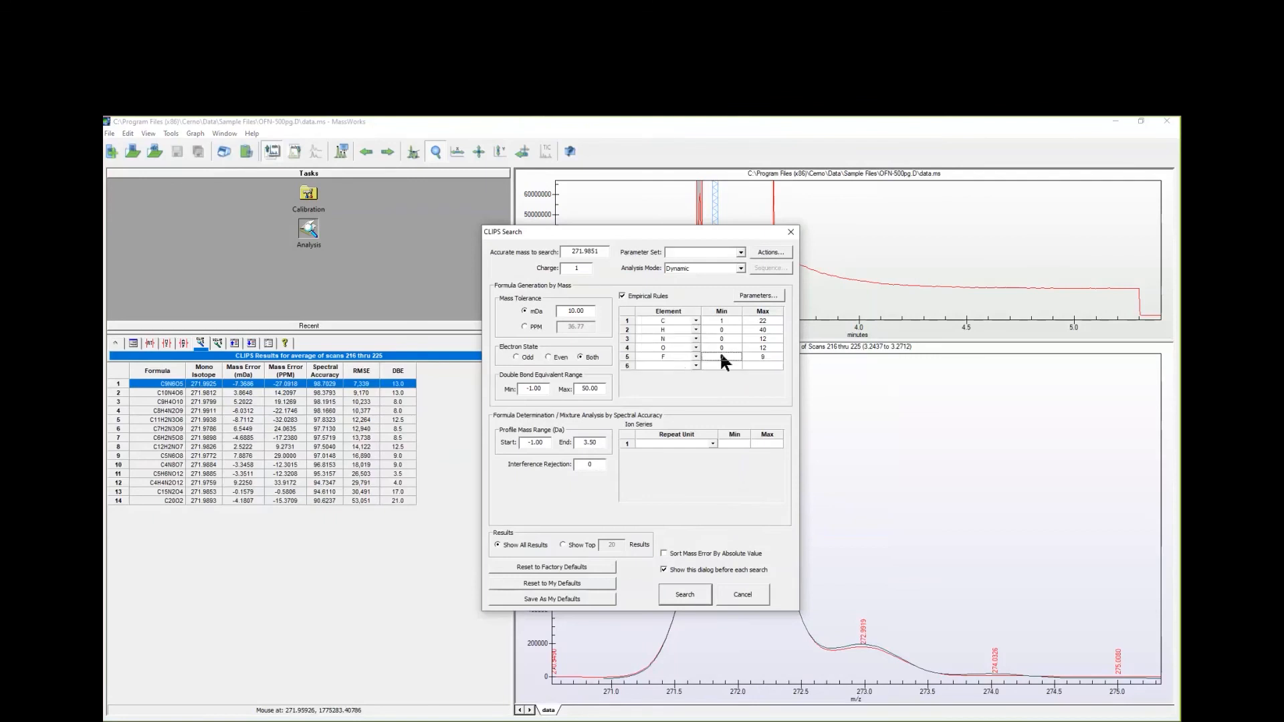
{"action": "type", "text": "12"}
{"action": "left_click", "coordinate": [688, 586]}
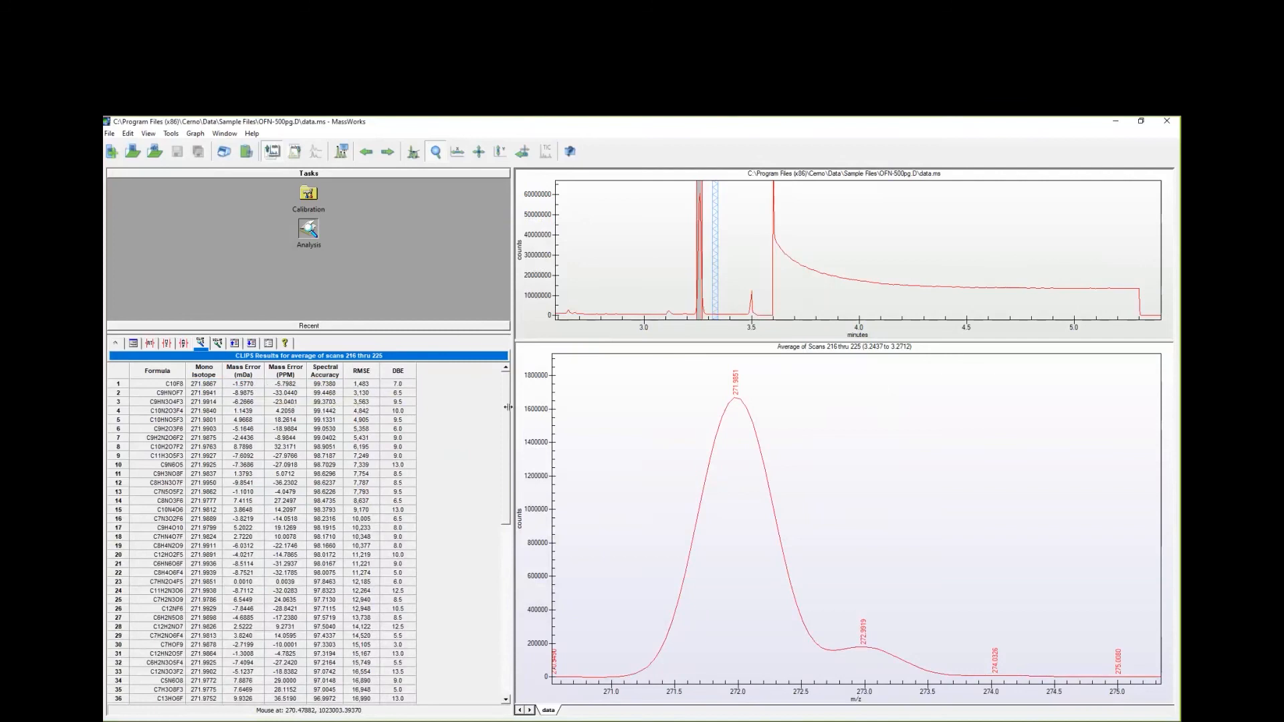
Compare the spectrum overlays of C9H4O10, C9N6O5 and the top-ranked C10F8 on the 271.9851 peak
{"action": "mouse_move", "coordinate": [507, 420]}
{"action": "left_mouse_down"}
{"action": "mouse_move", "coordinate": [504, 595]}
{"action": "mouse_move", "coordinate": [500, 397]}
{"action": "left_mouse_up"}
{"action": "left_click", "coordinate": [167, 529]}
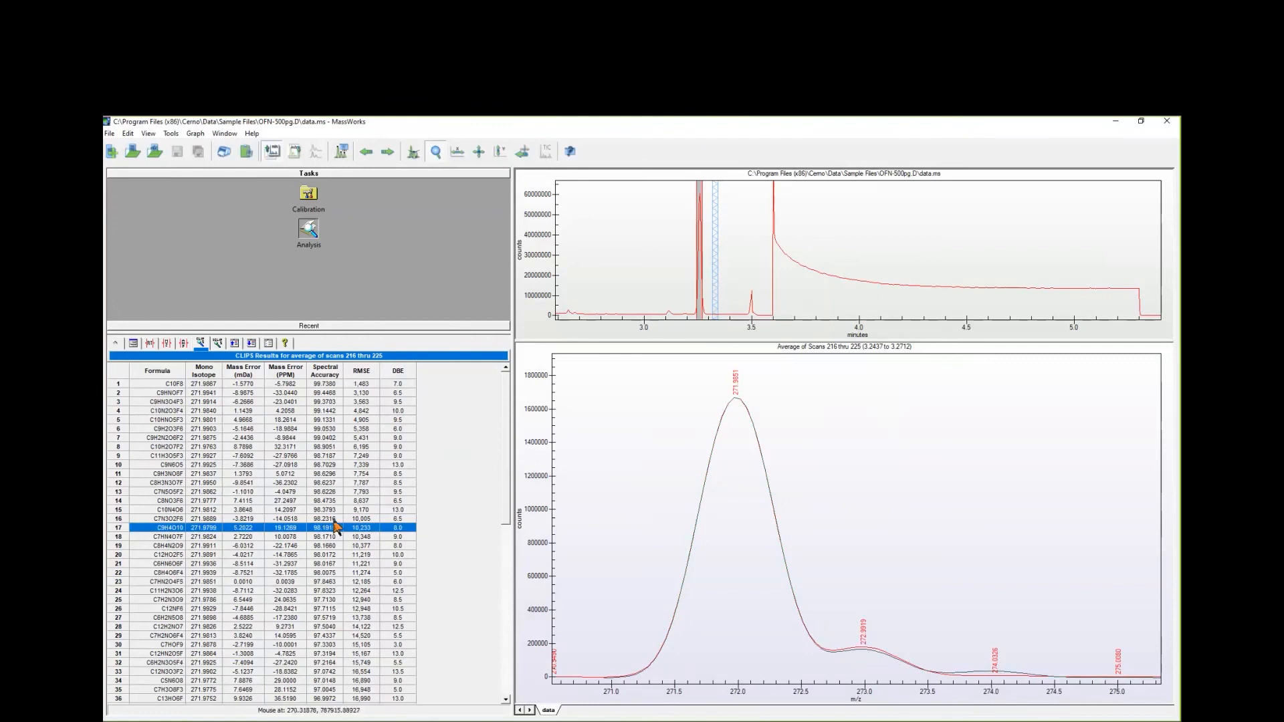
{"action": "left_click", "coordinate": [300, 499]}
{"action": "key", "text": "Up"}
{"action": "key", "text": "Up"}
{"action": "key", "text": "Up"}
{"action": "key", "text": "Up"}
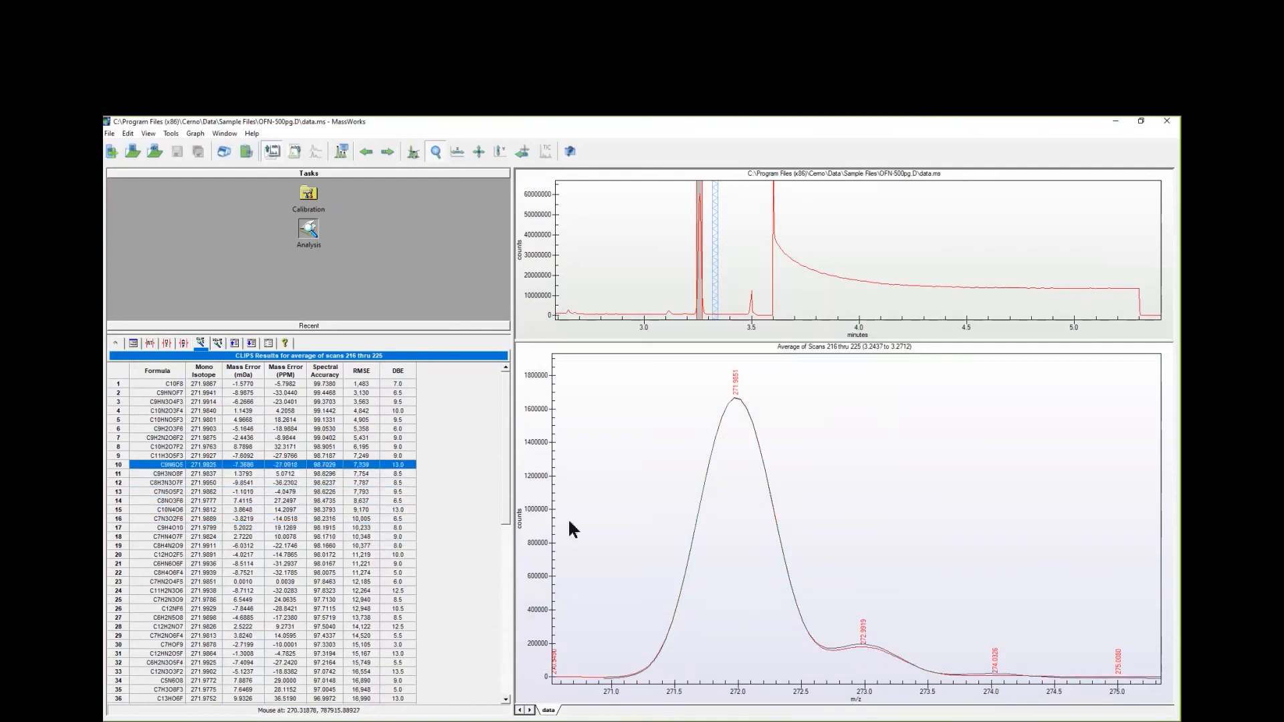
{"action": "left_click", "coordinate": [290, 386]}
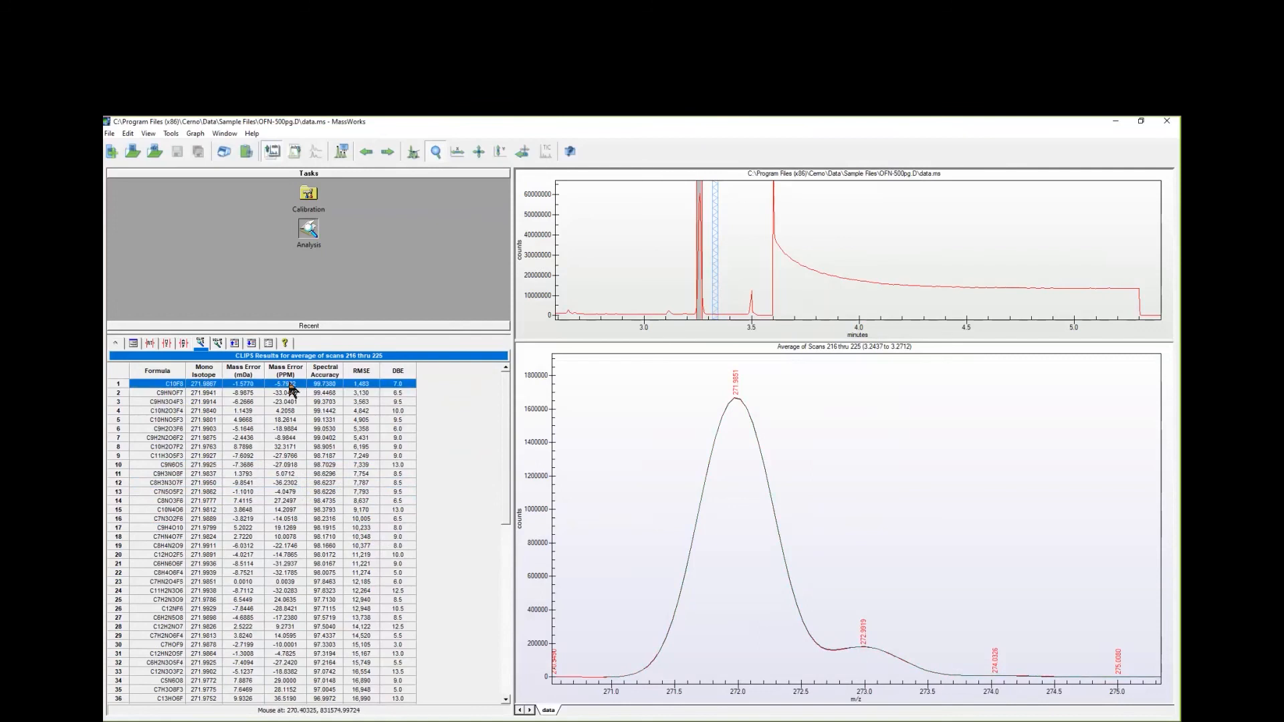
{"action": "mouse_move", "coordinate": [334, 393]}
Run a CLIPS search on the 240.9837 fragment peak with C, H, N, O and F, and overlay the top-ranked formula C9F7
{"action": "double_click", "coordinate": [836, 687]}
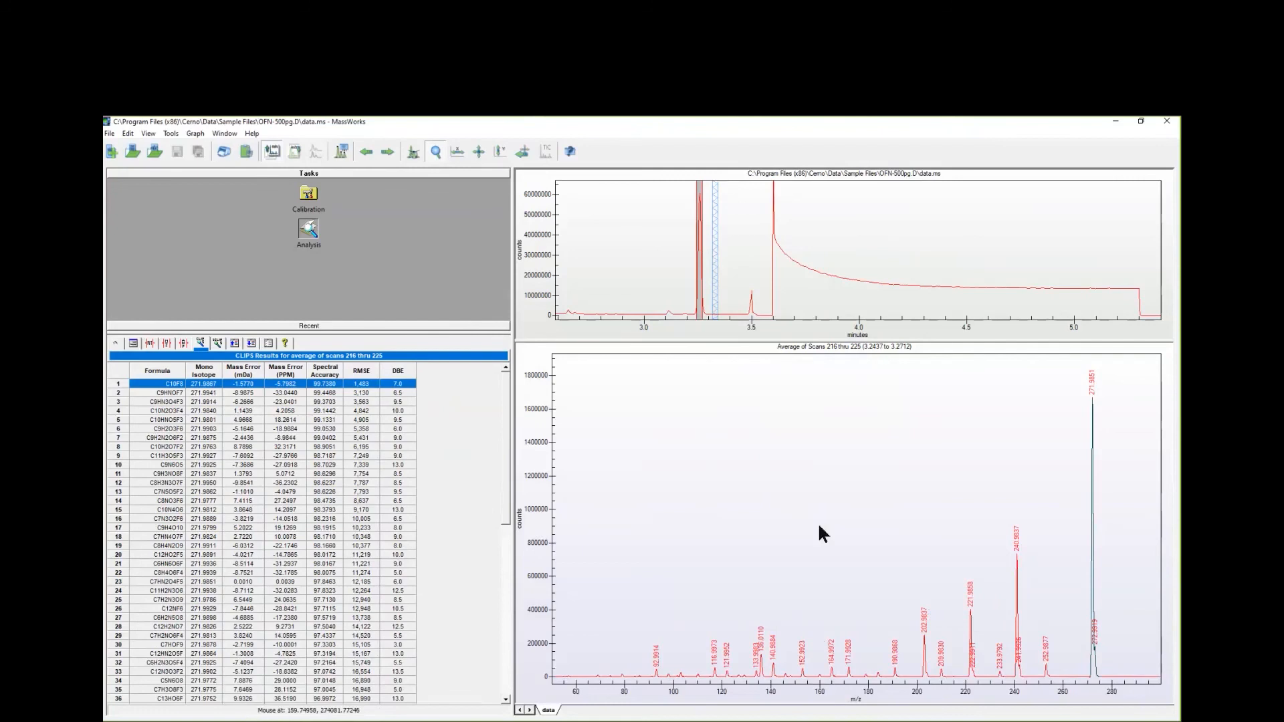
{"action": "left_click_drag", "start_coordinate": [998, 501], "coordinate": [1038, 683]}
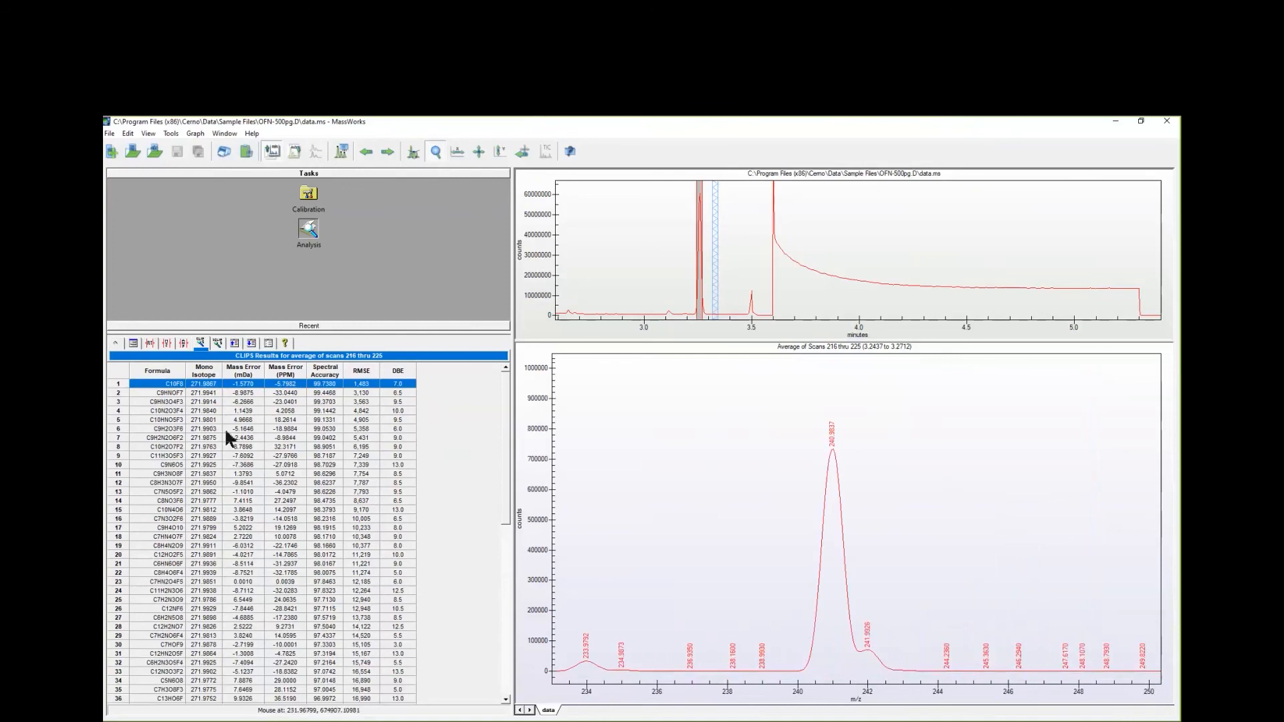
{"action": "mouse_move", "coordinate": [180, 392]}
{"action": "right_click", "coordinate": [830, 441]}
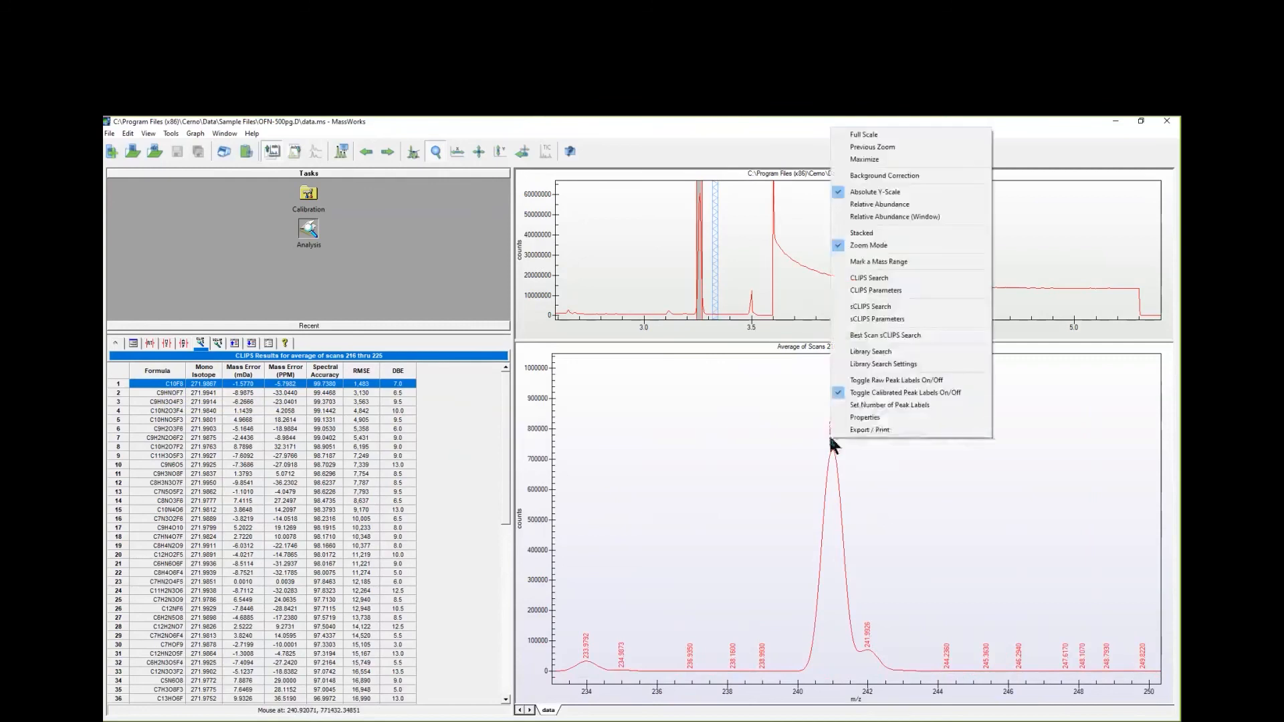
{"action": "left_click", "coordinate": [868, 277]}
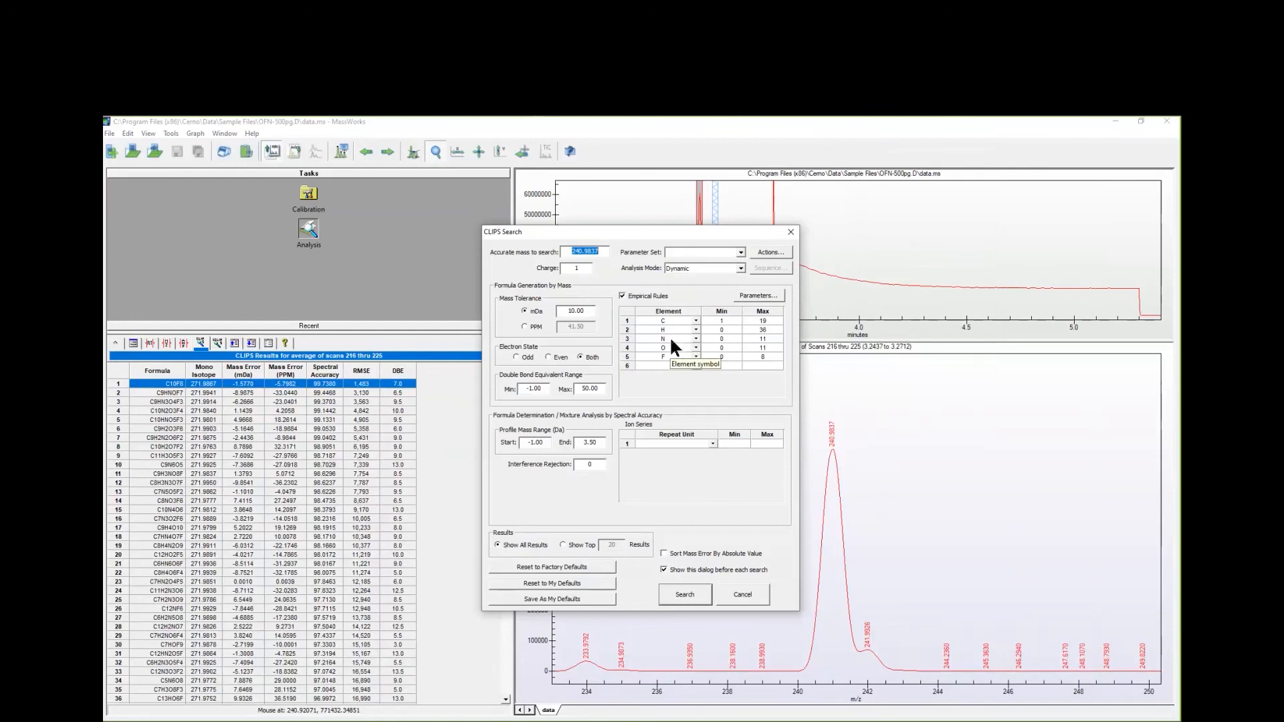
{"action": "left_click", "coordinate": [680, 597]}
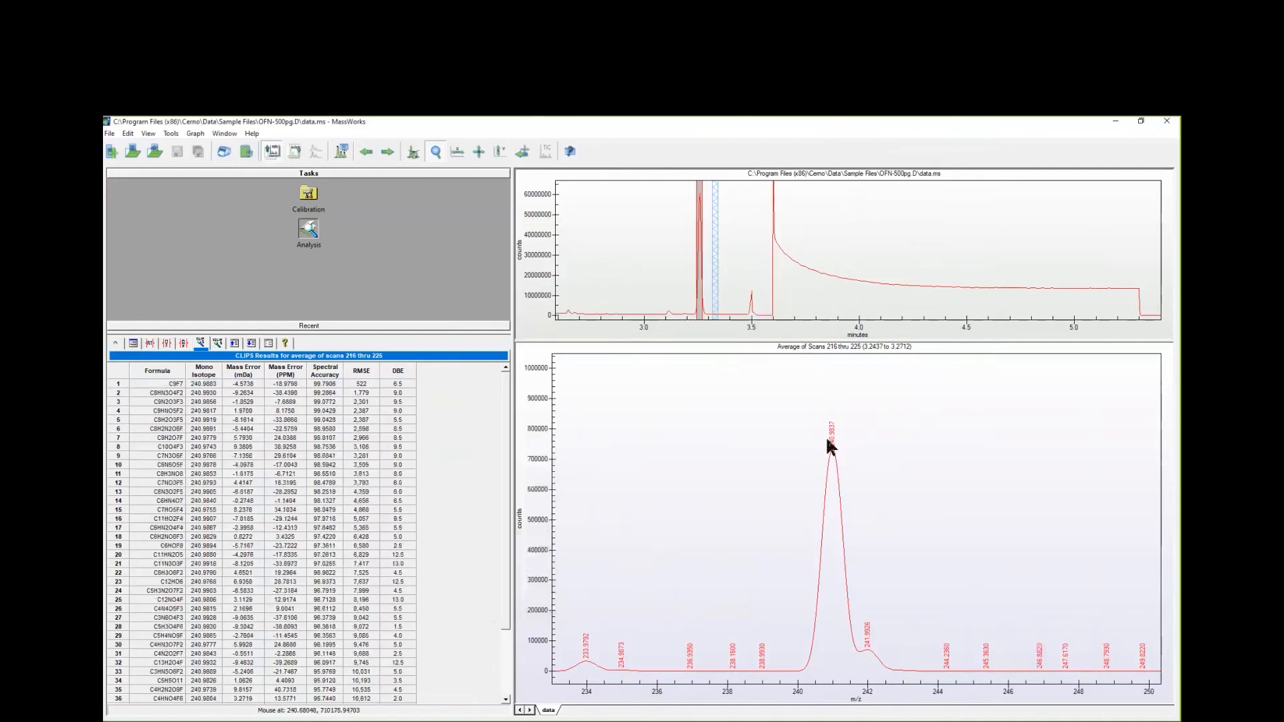
{"action": "left_click", "coordinate": [176, 385]}
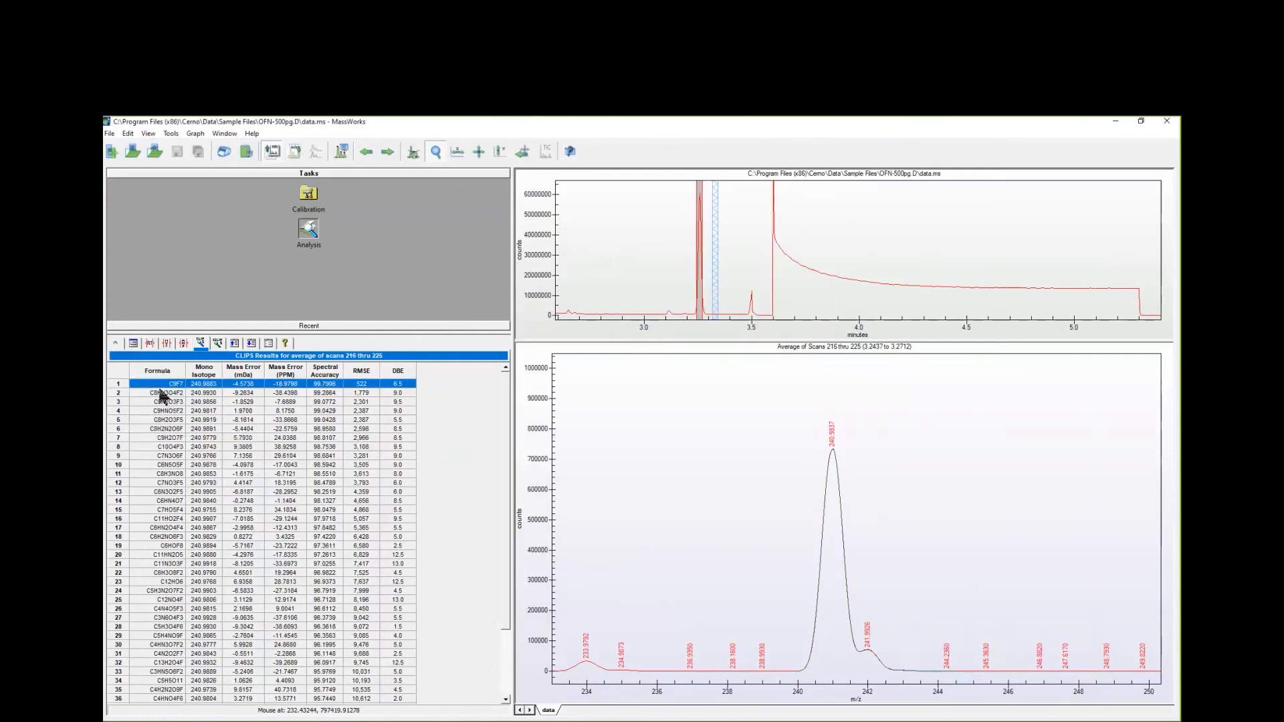
{"action": "mouse_move", "coordinate": [161, 393]}
Set up a CLIPS search for the 271.9851 peak and load the OFN parameter set
{"action": "double_click", "coordinate": [877, 689]}
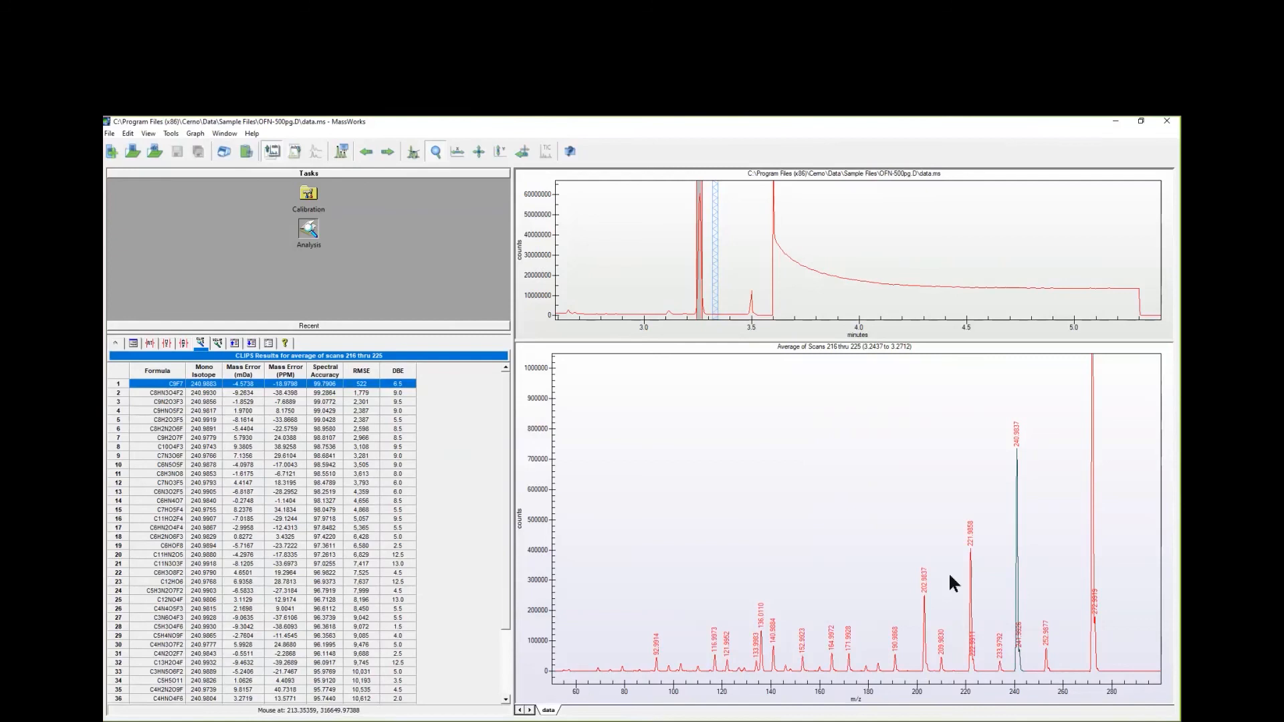
{"action": "double_click", "coordinate": [544, 685]}
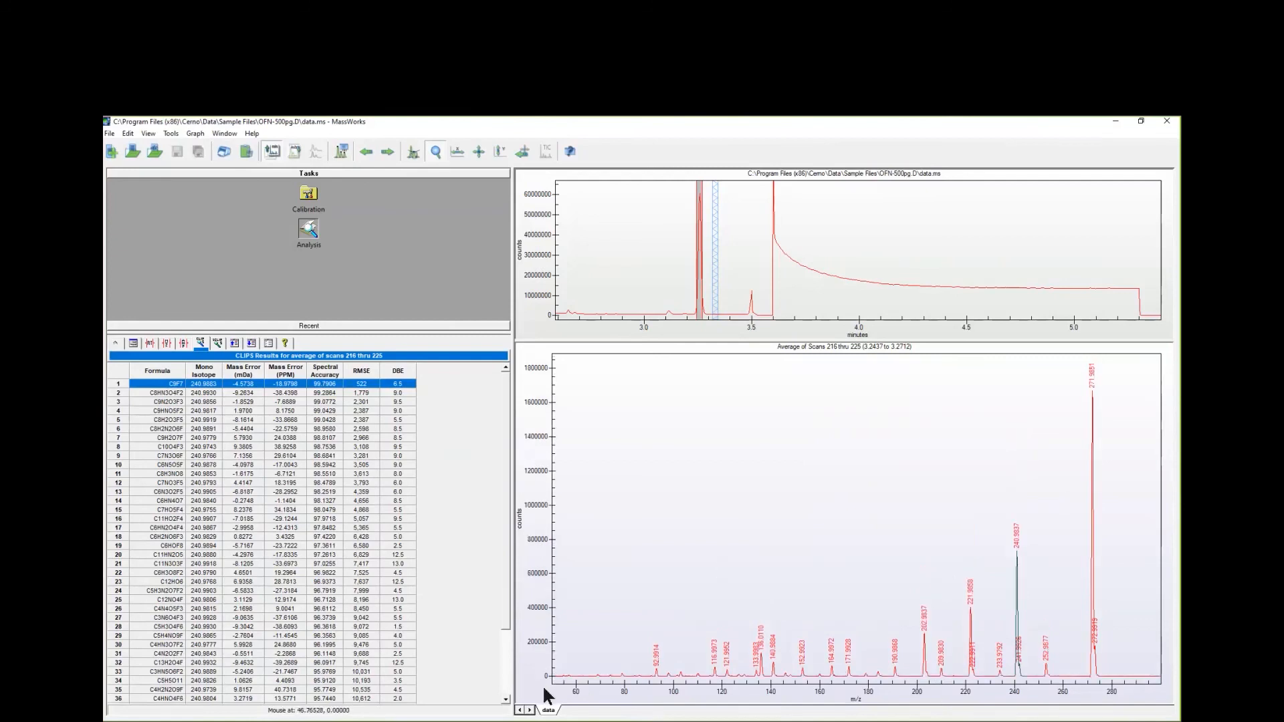
{"action": "right_click", "coordinate": [1093, 376]}
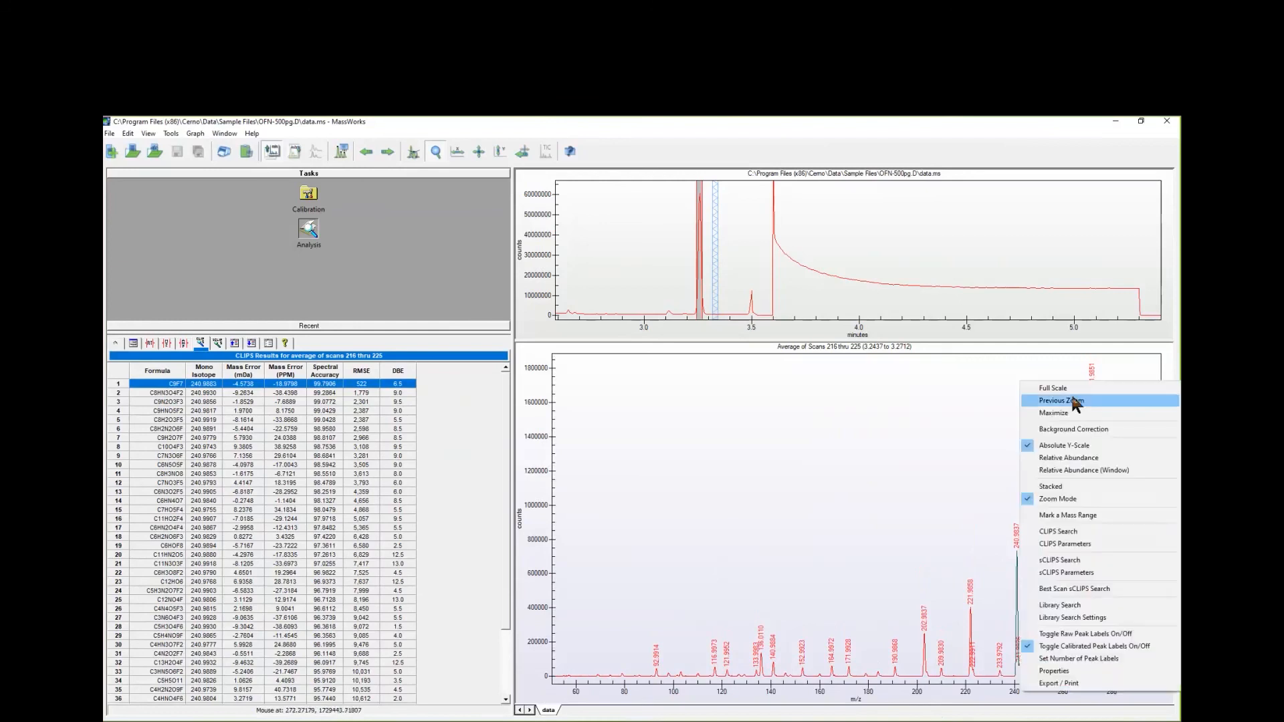
{"action": "left_click", "coordinate": [1026, 530]}
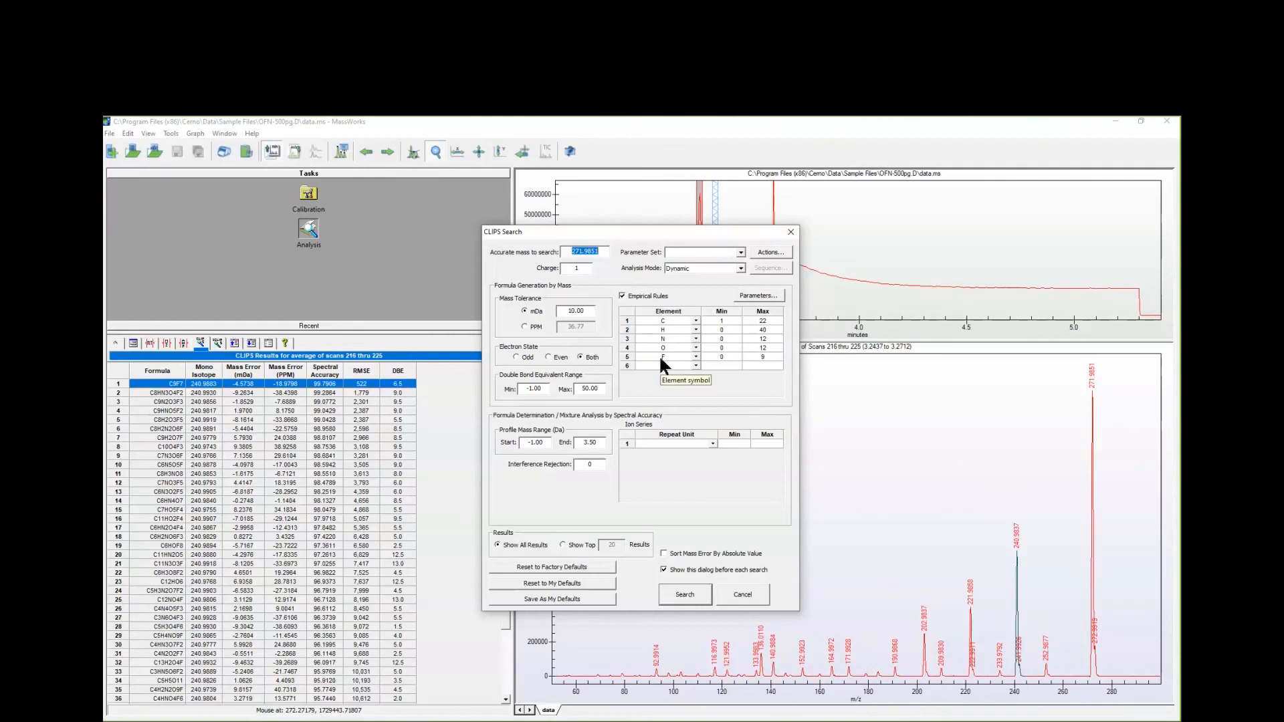
{"action": "left_click", "coordinate": [740, 252]}
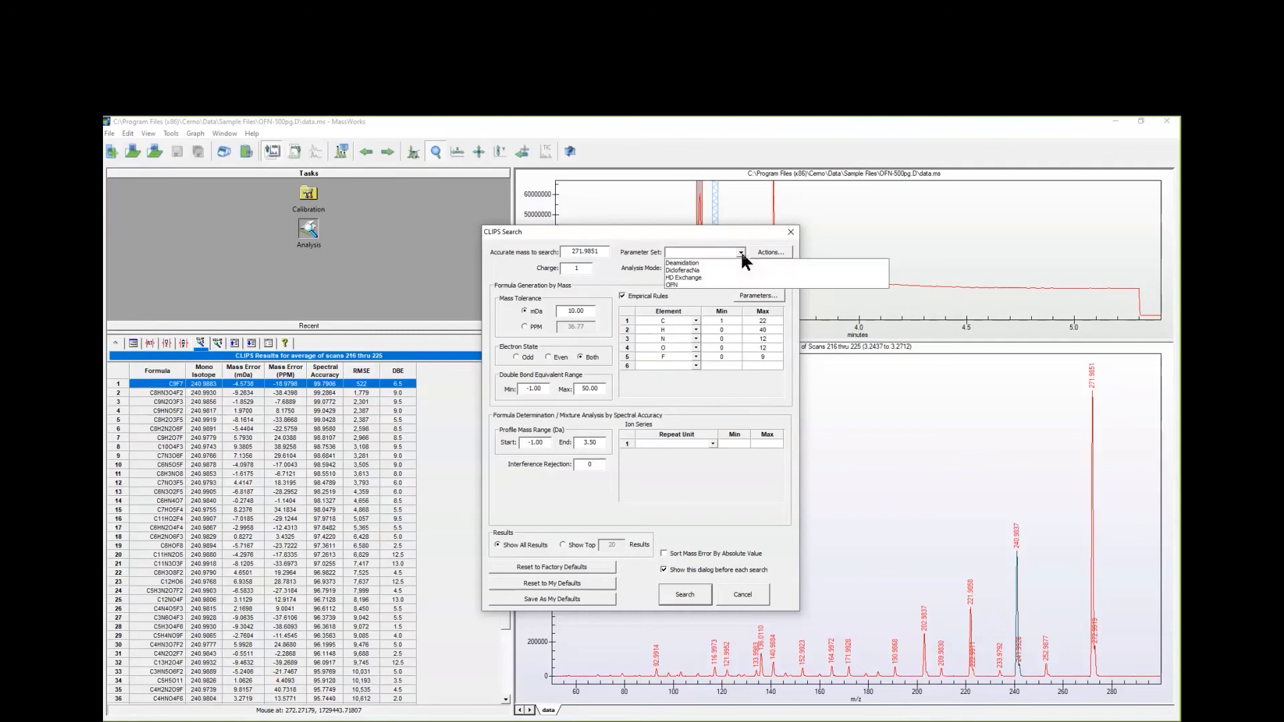
{"action": "left_click", "coordinate": [698, 286]}
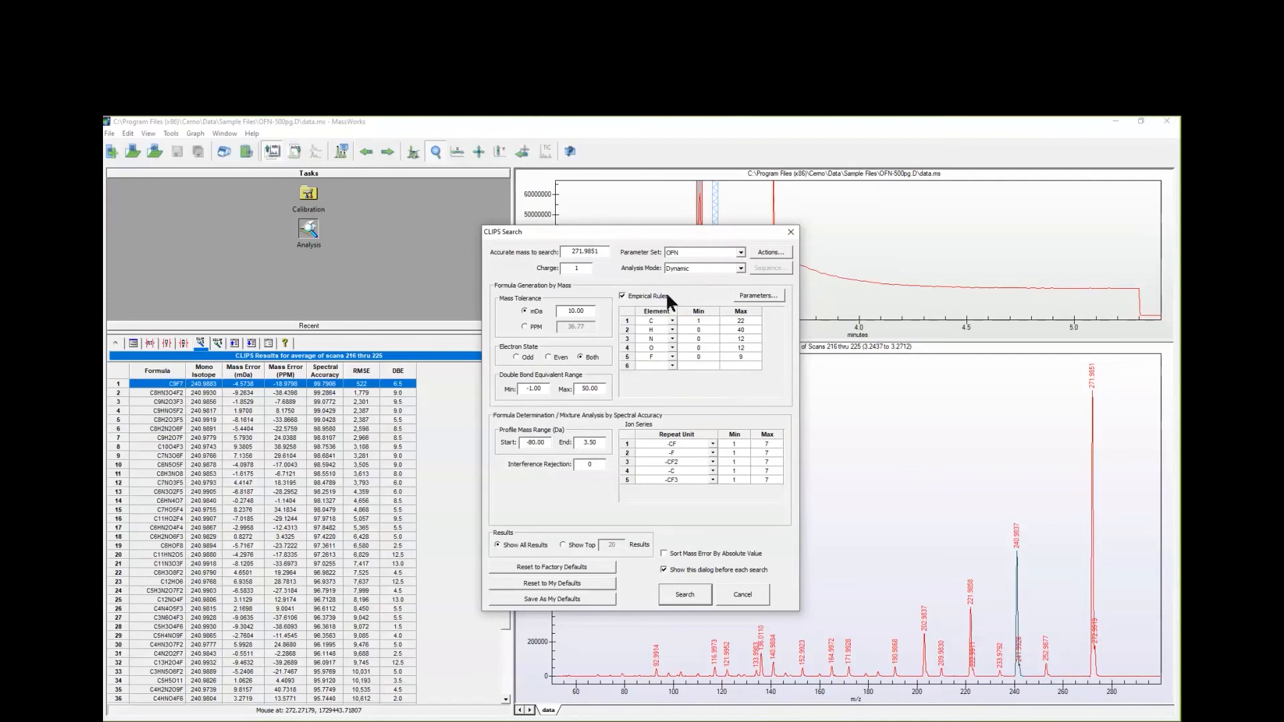
Review the empirical rules parameters and run the CLIPS search with the OFN ion series
{"action": "left_click", "coordinate": [748, 296]}
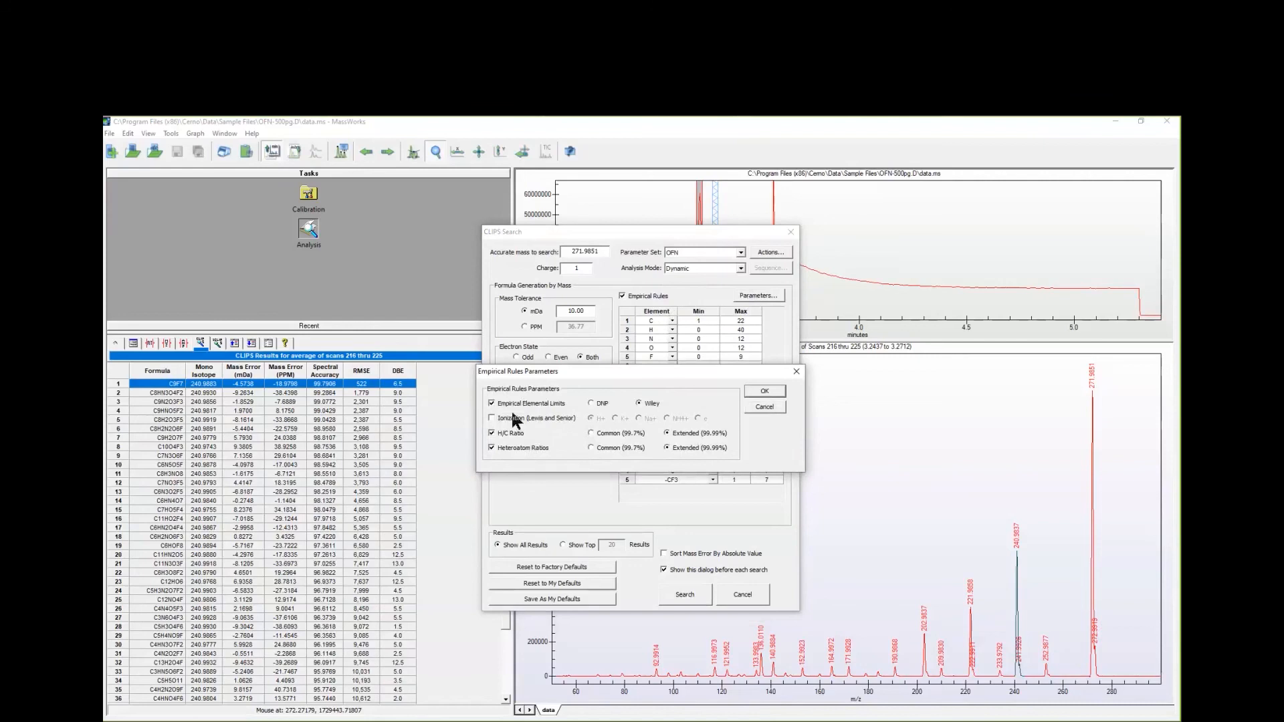
{"action": "left_click", "coordinate": [761, 407]}
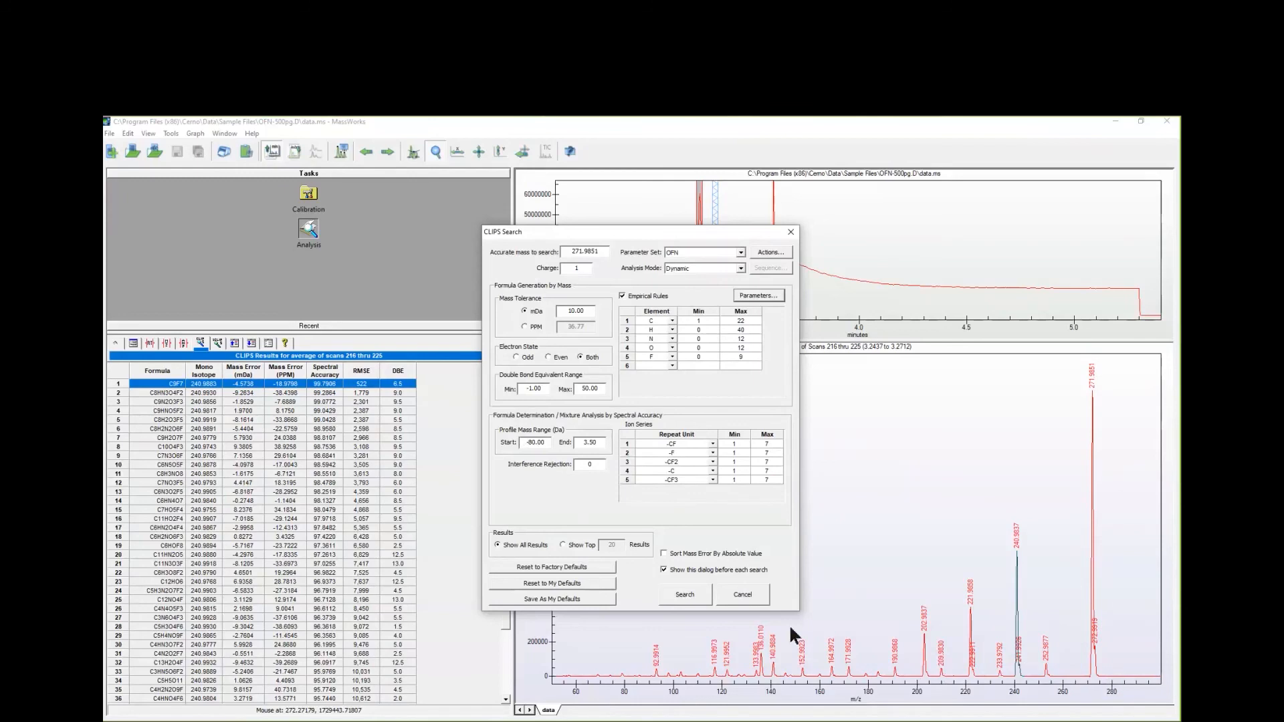
{"action": "left_click", "coordinate": [696, 593]}
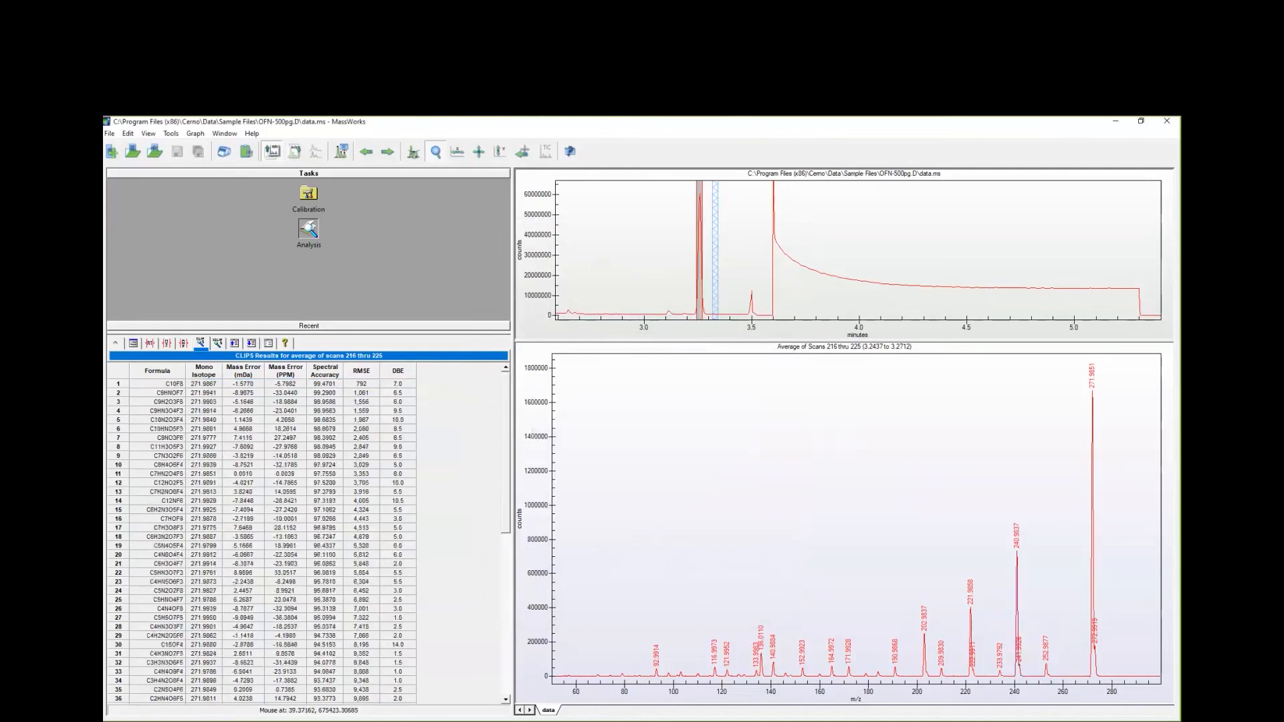
Overlay the top-ranked formula C10F8 and examine its fit across the fragments from about m/z 175 to 285
{"action": "left_click", "coordinate": [177, 385]}
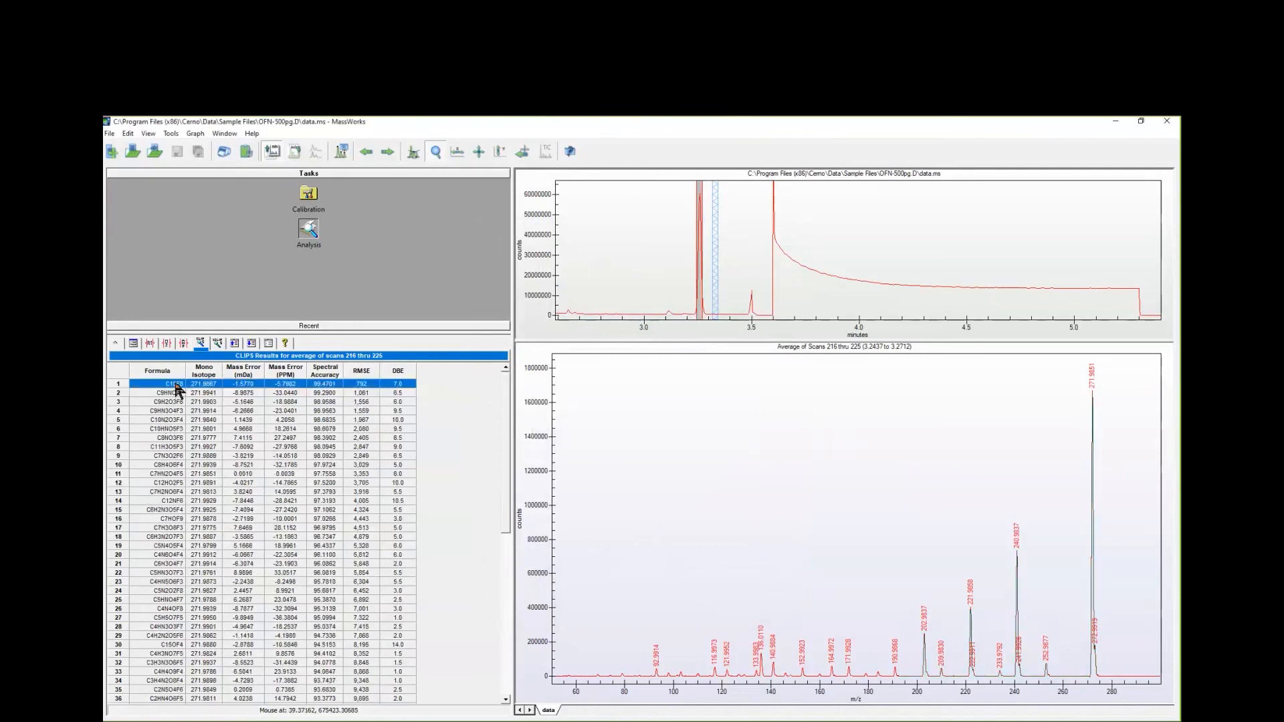
{"action": "left_click_drag", "start_coordinate": [851, 536], "coordinate": [1117, 677]}
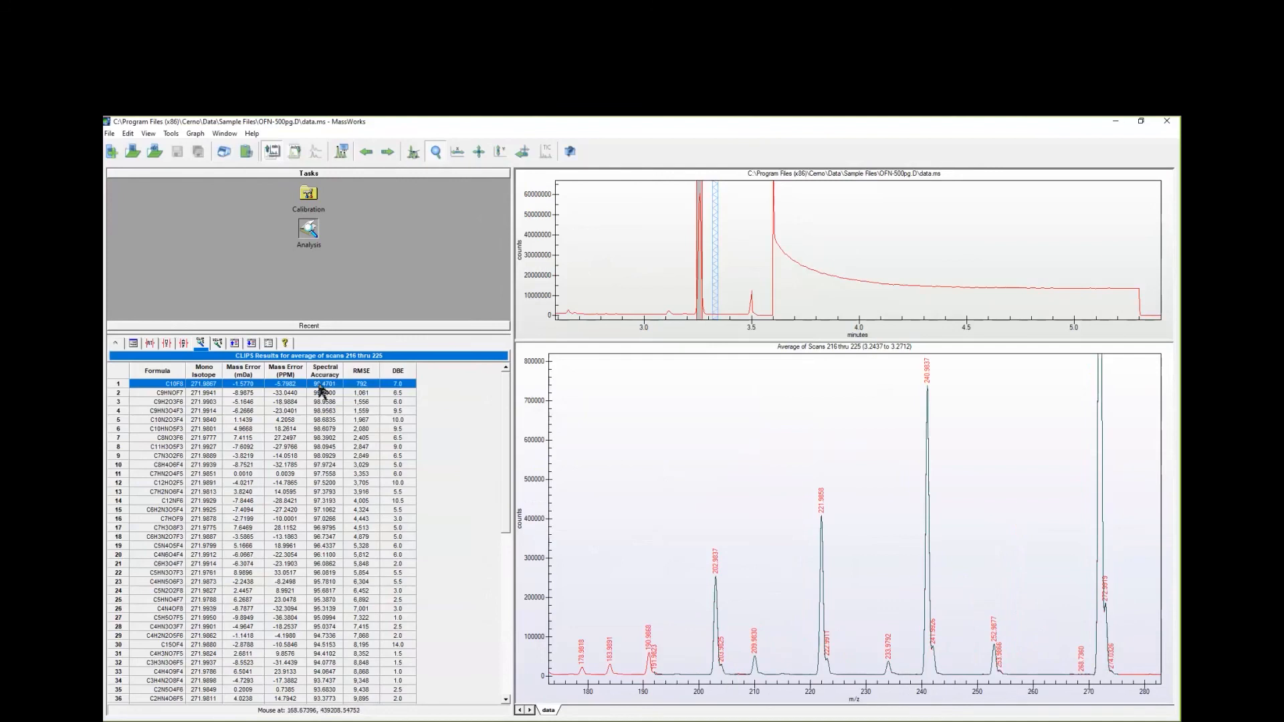
{"action": "mouse_move", "coordinate": [322, 391]}
{"action": "mouse_move", "coordinate": [177, 390]}
Open the recent mass spec data file JPCerno_Split_Pro_HiR.D\data.ms and accept its previous AutoCal
{"action": "left_click", "coordinate": [109, 133]}
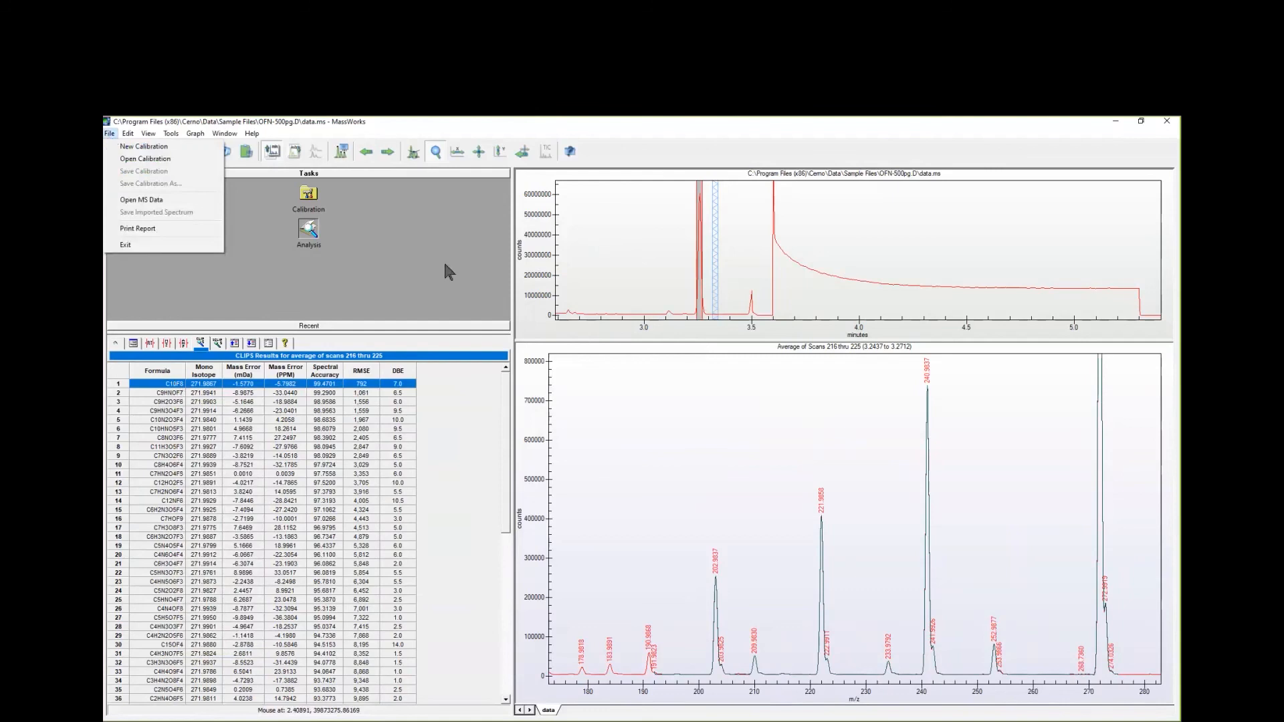
{"action": "left_click", "coordinate": [357, 327]}
{"action": "left_click", "coordinate": [355, 325]}
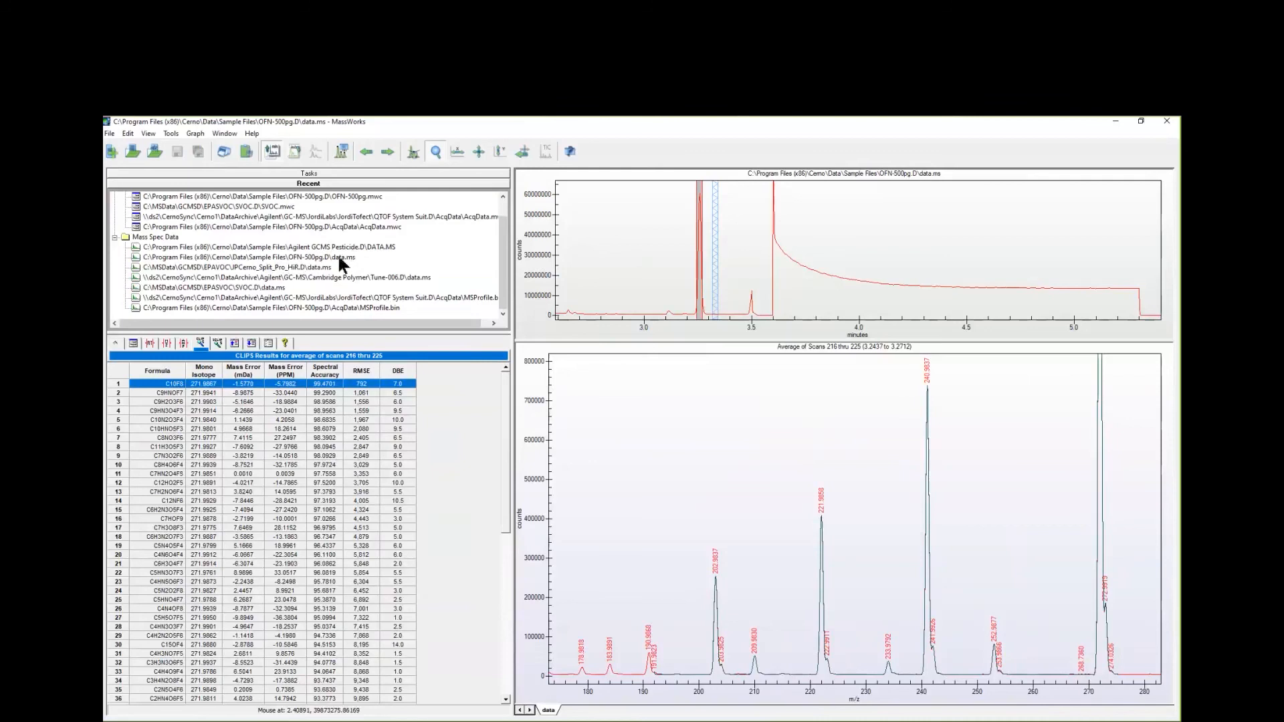
{"action": "left_click", "coordinate": [305, 267]}
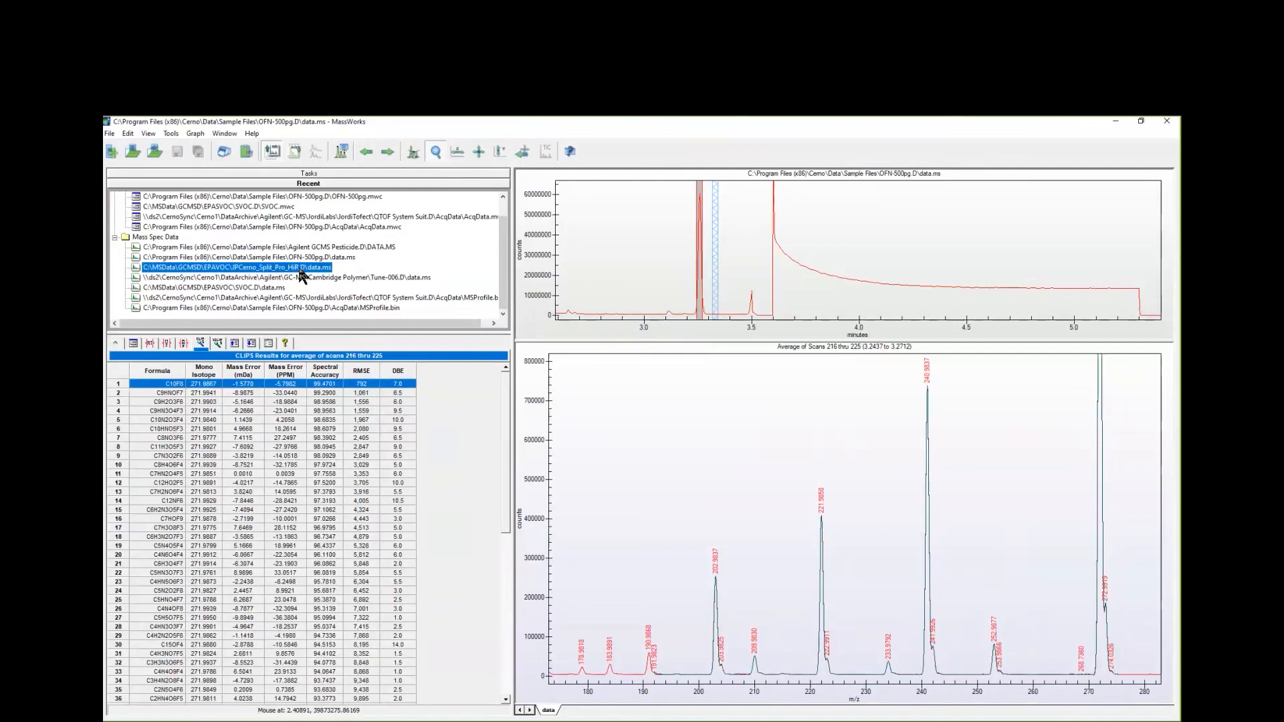
{"action": "double_click", "coordinate": [302, 274]}
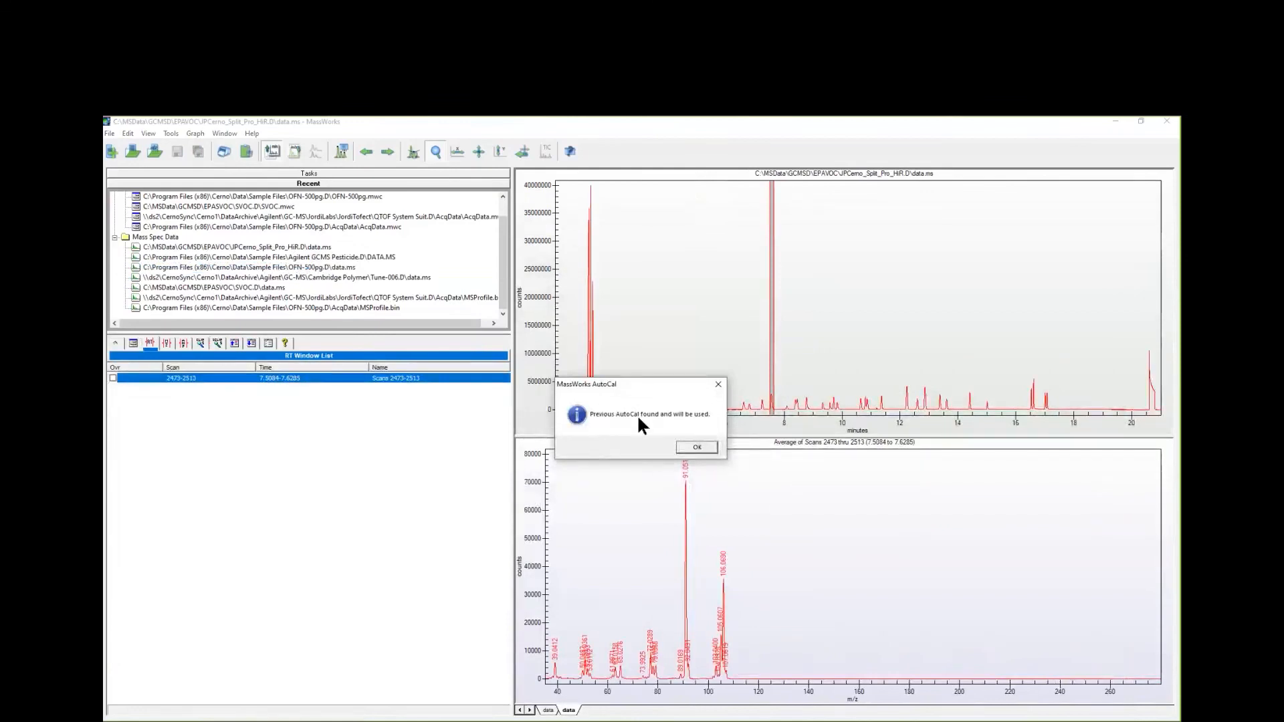
{"action": "key", "text": "Return"}
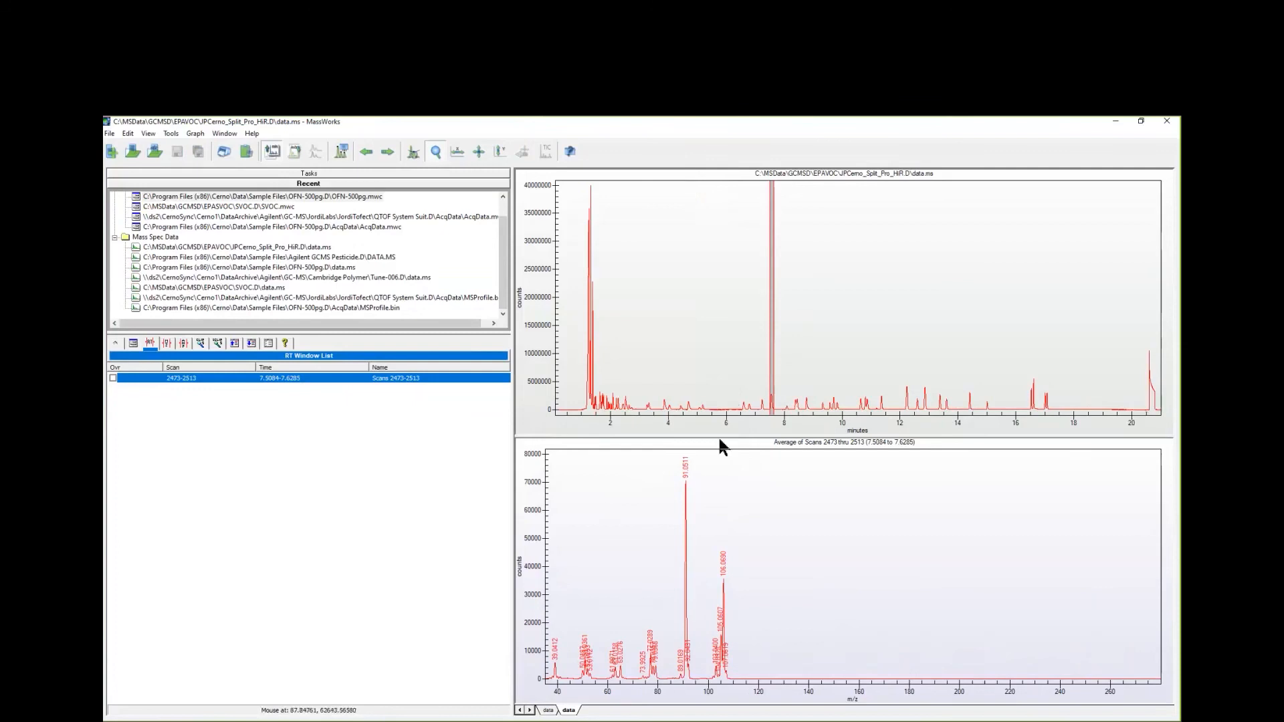
Delete all ion series rows and run a CLIPS search for the 106.0690 peak with C, H, N and O
{"action": "left_click_drag", "start_coordinate": [746, 337], "coordinate": [805, 412]}
{"action": "left_click_drag", "start_coordinate": [730, 336], "coordinate": [863, 414]}
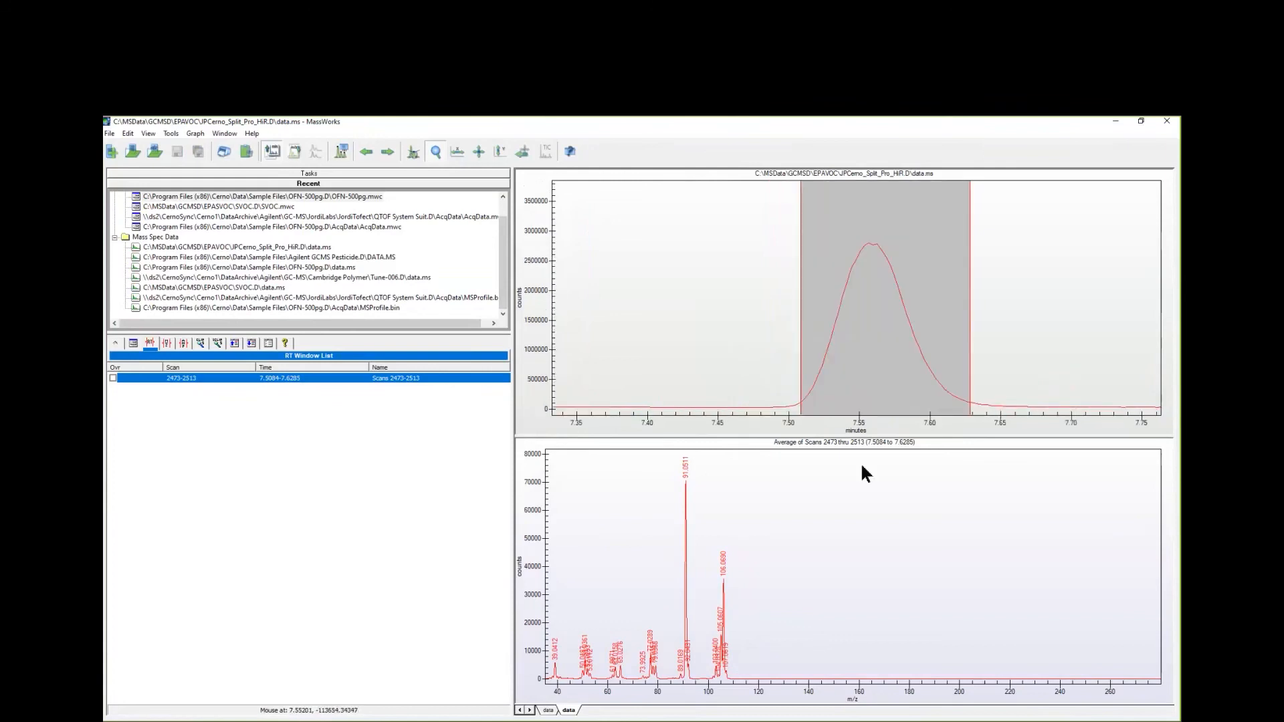
{"action": "left_click_drag", "start_coordinate": [700, 512], "coordinate": [745, 683]}
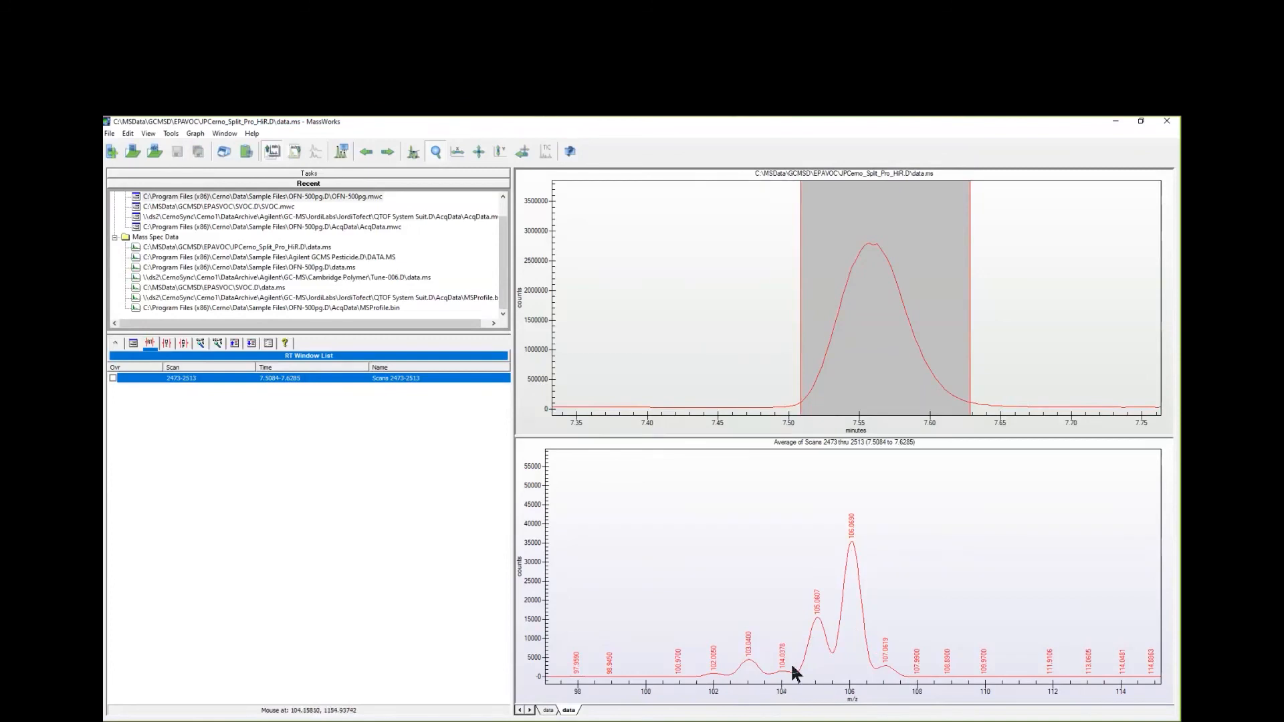
{"action": "right_click", "coordinate": [852, 533]}
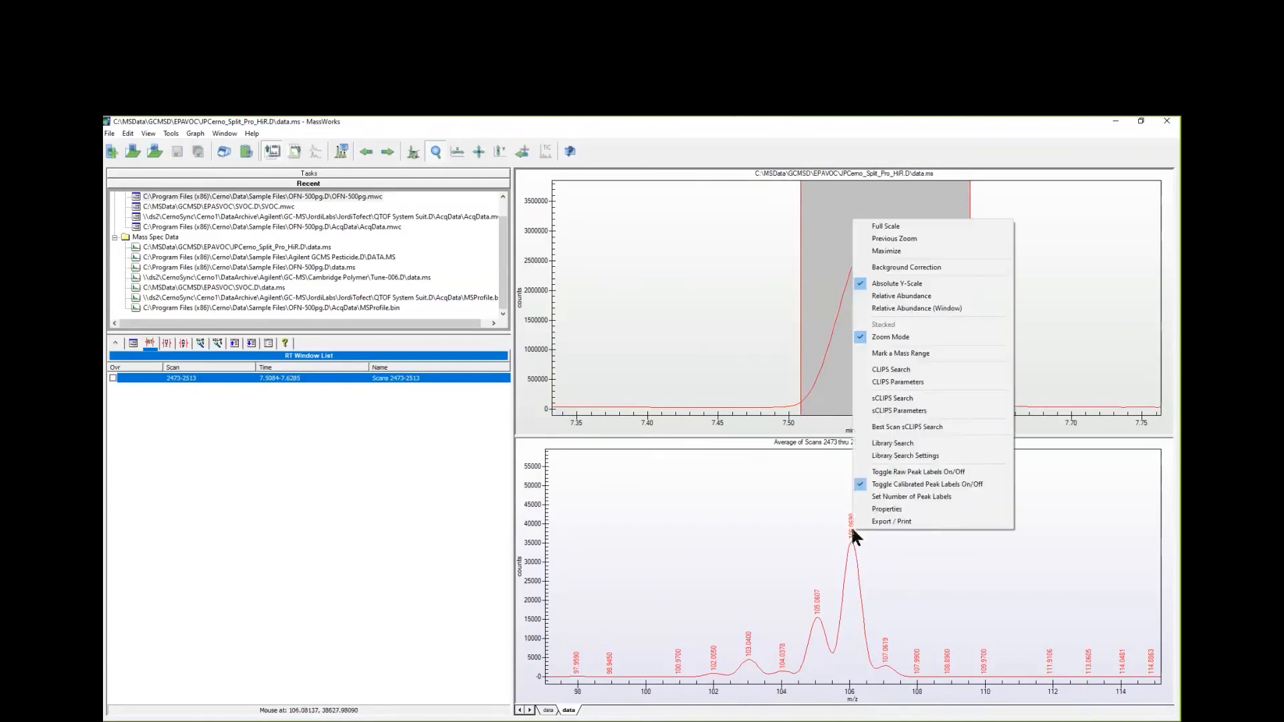
{"action": "left_click", "coordinate": [869, 367]}
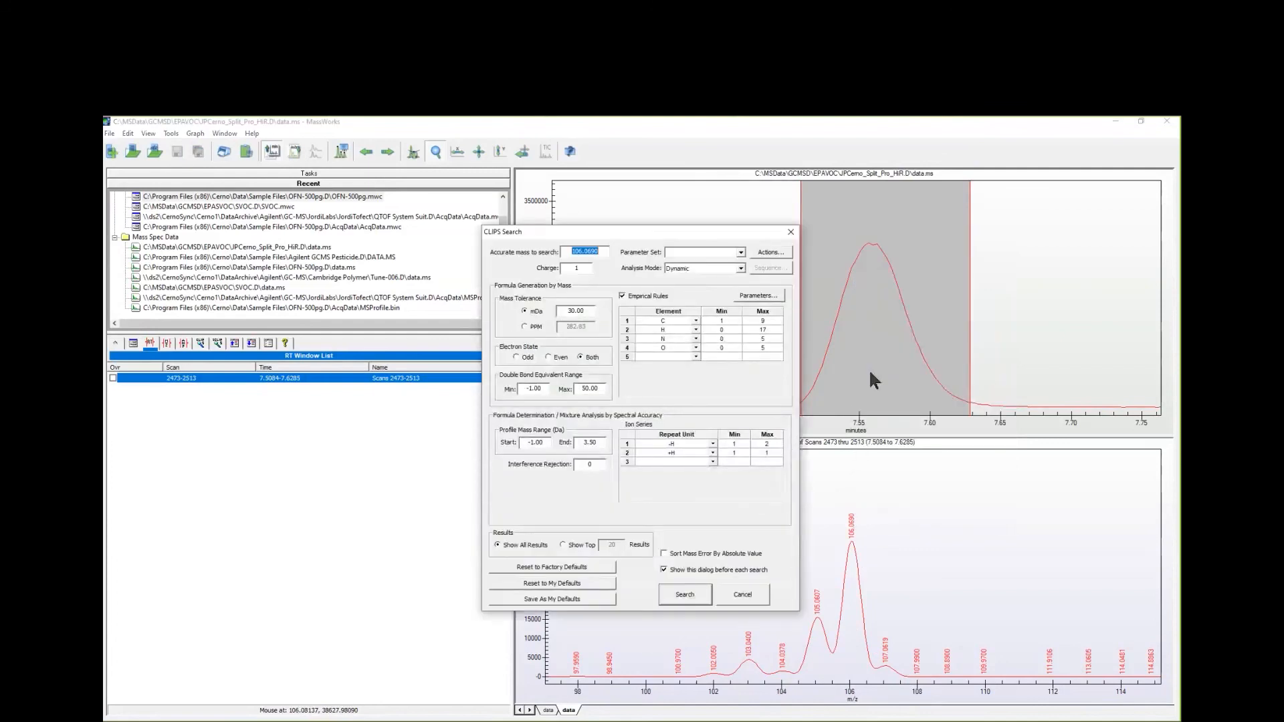
{"action": "right_click", "coordinate": [678, 455]}
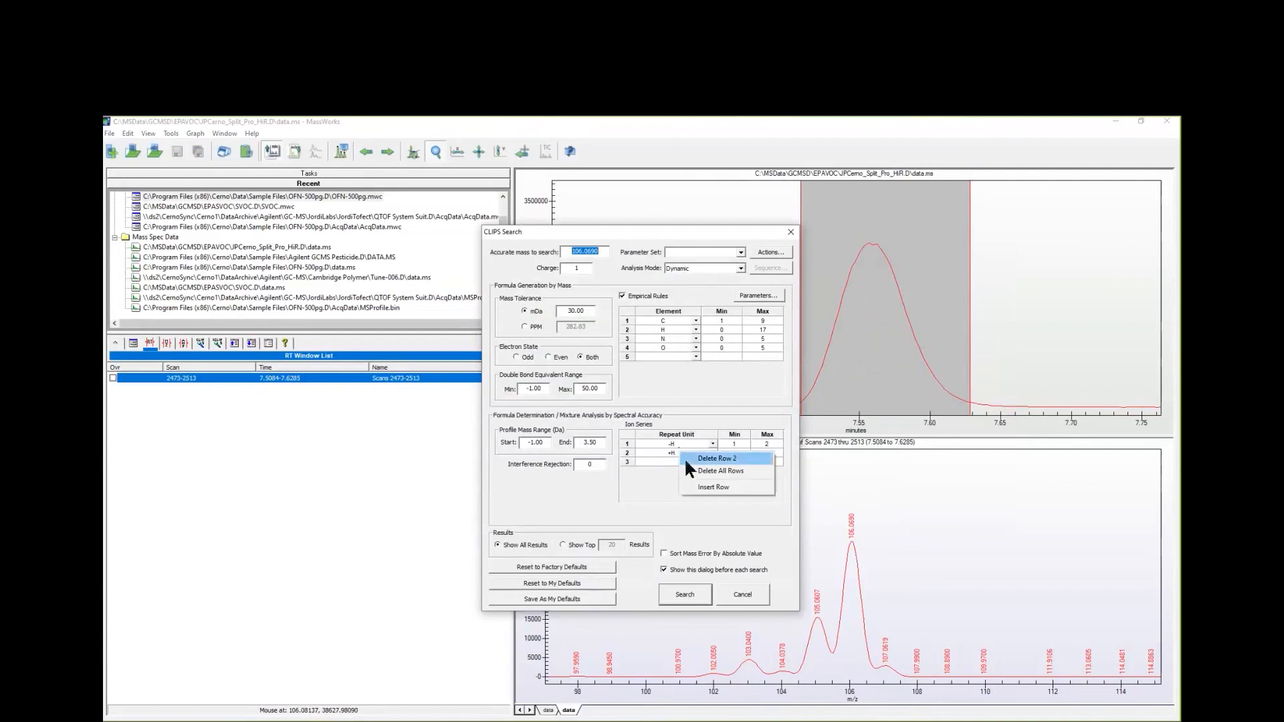
{"action": "left_click", "coordinate": [688, 470]}
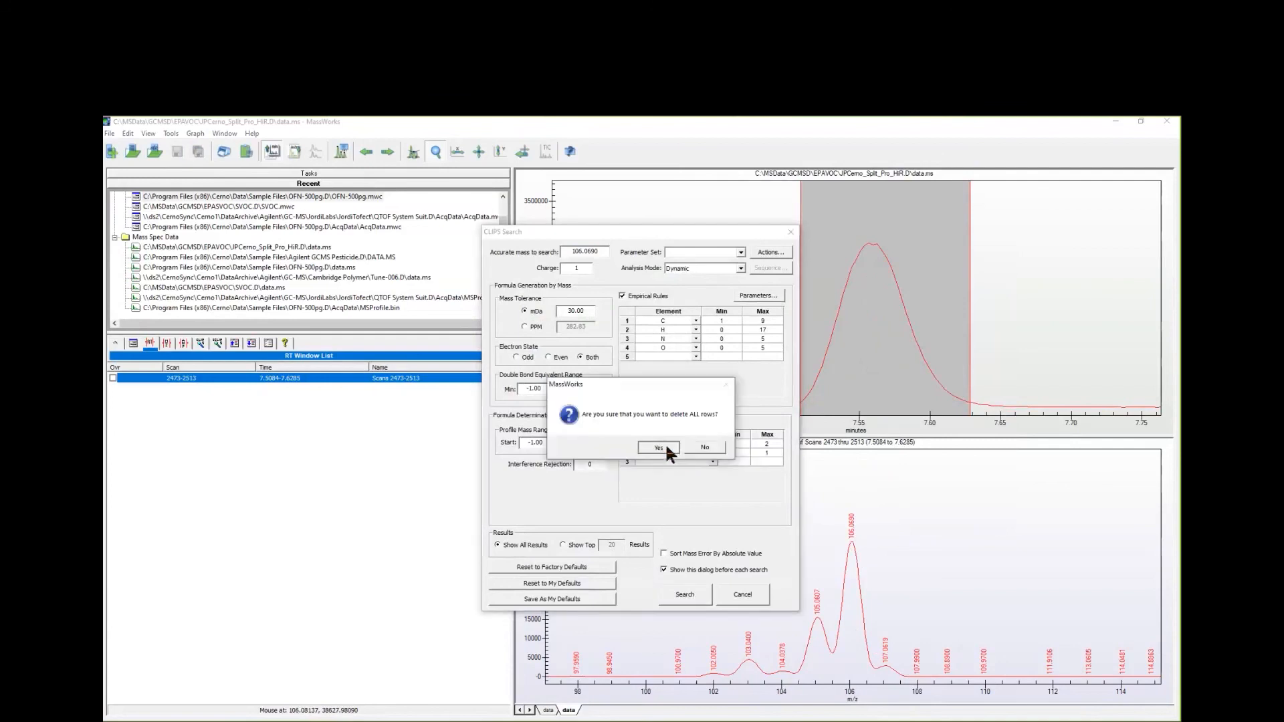
{"action": "left_click", "coordinate": [670, 450]}
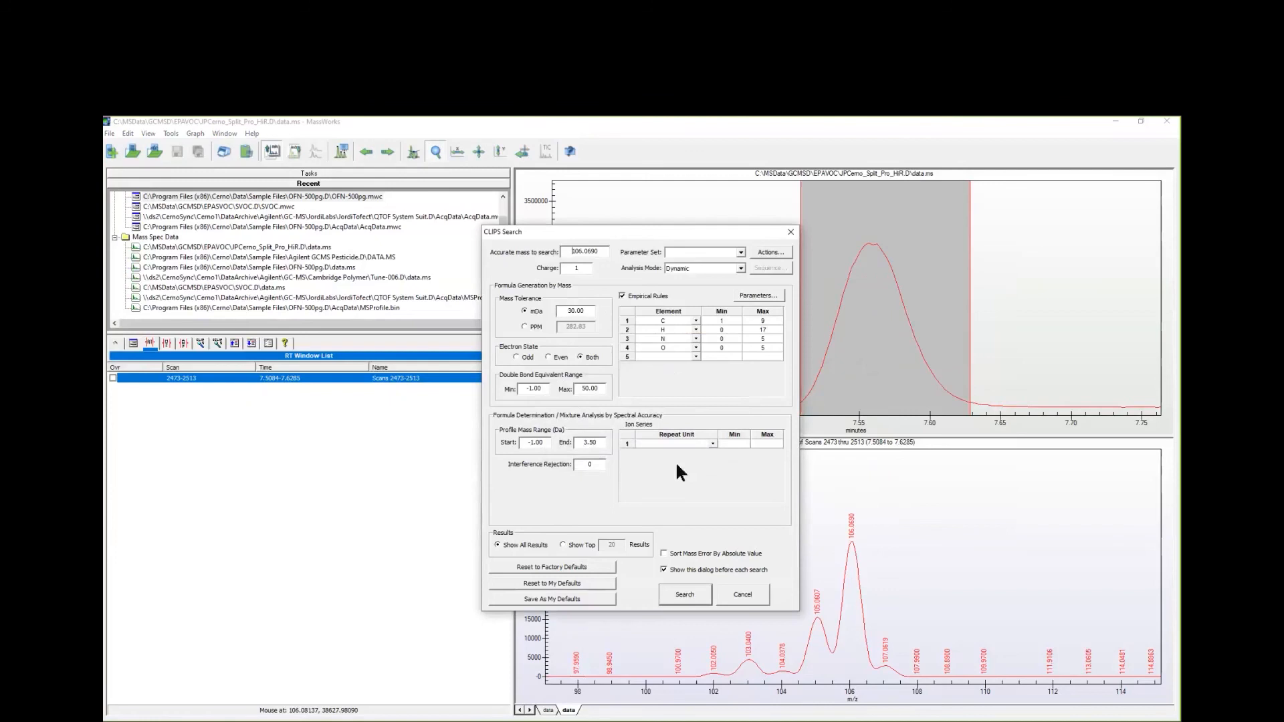
{"action": "left_click", "coordinate": [686, 593]}
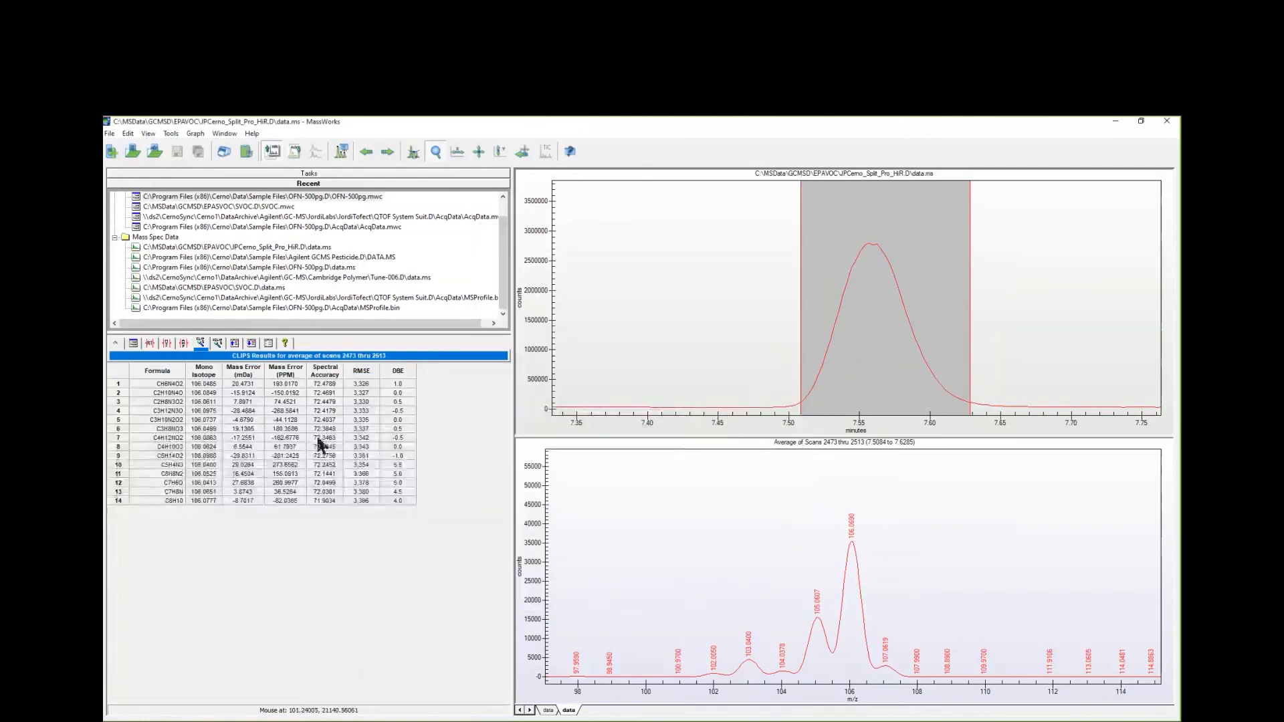
Overlay the top-ranked formula CH6N4O2 on the 106.0690 peak to check its fit
{"action": "mouse_move", "coordinate": [160, 390]}
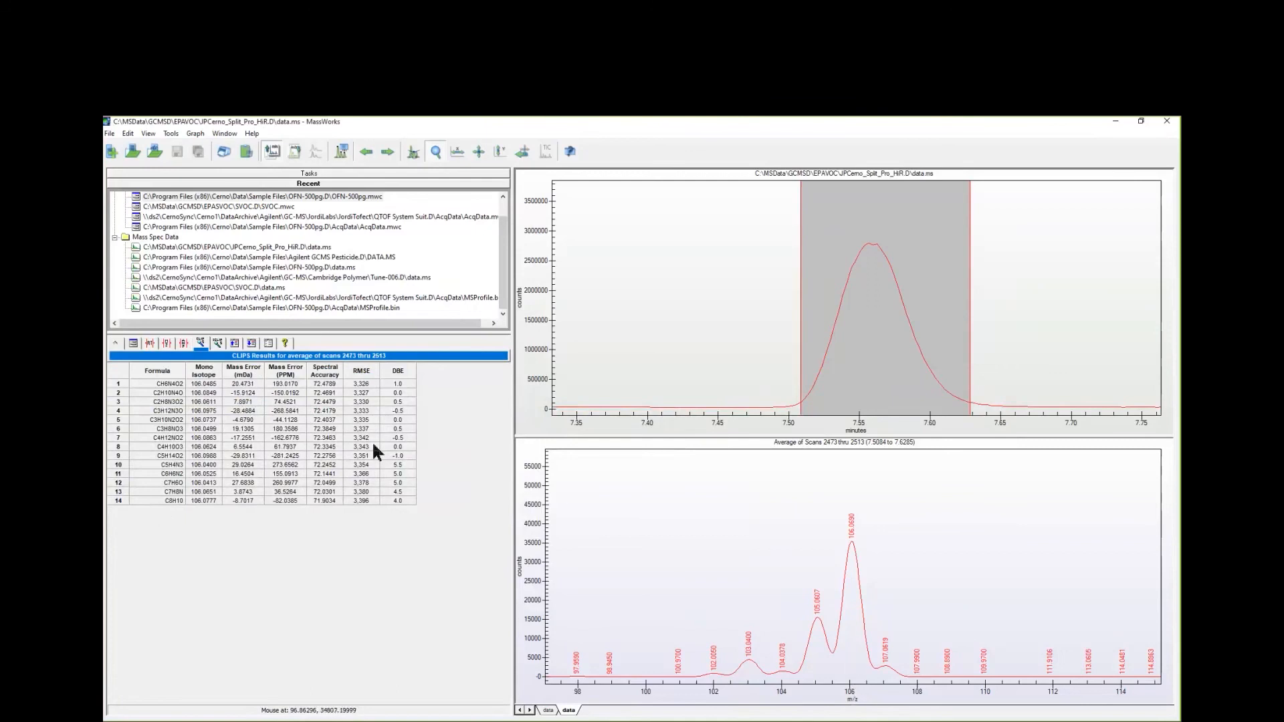
{"action": "left_click", "coordinate": [328, 386]}
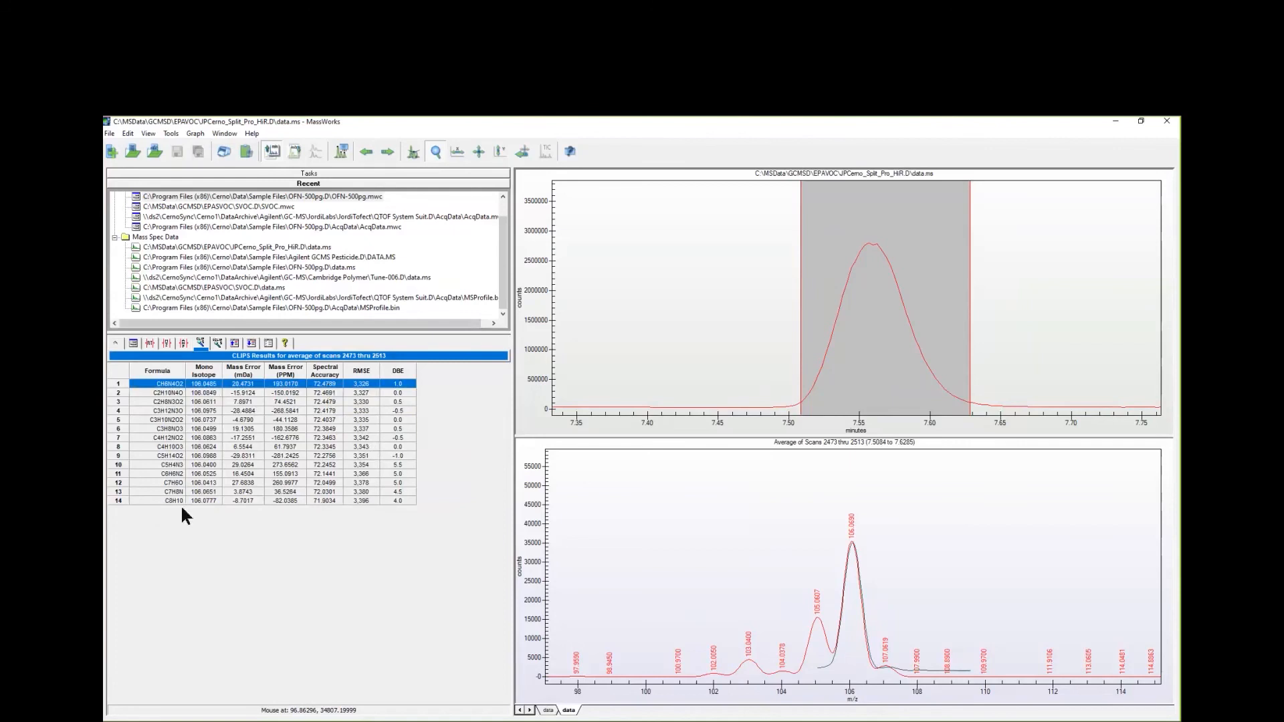
Compare the overlays of several candidate formulas on the 106.0690 peak, from C8H10 through C5H14O2 and C3H8NO3 to CH6N4O2
{"action": "left_click", "coordinate": [328, 500]}
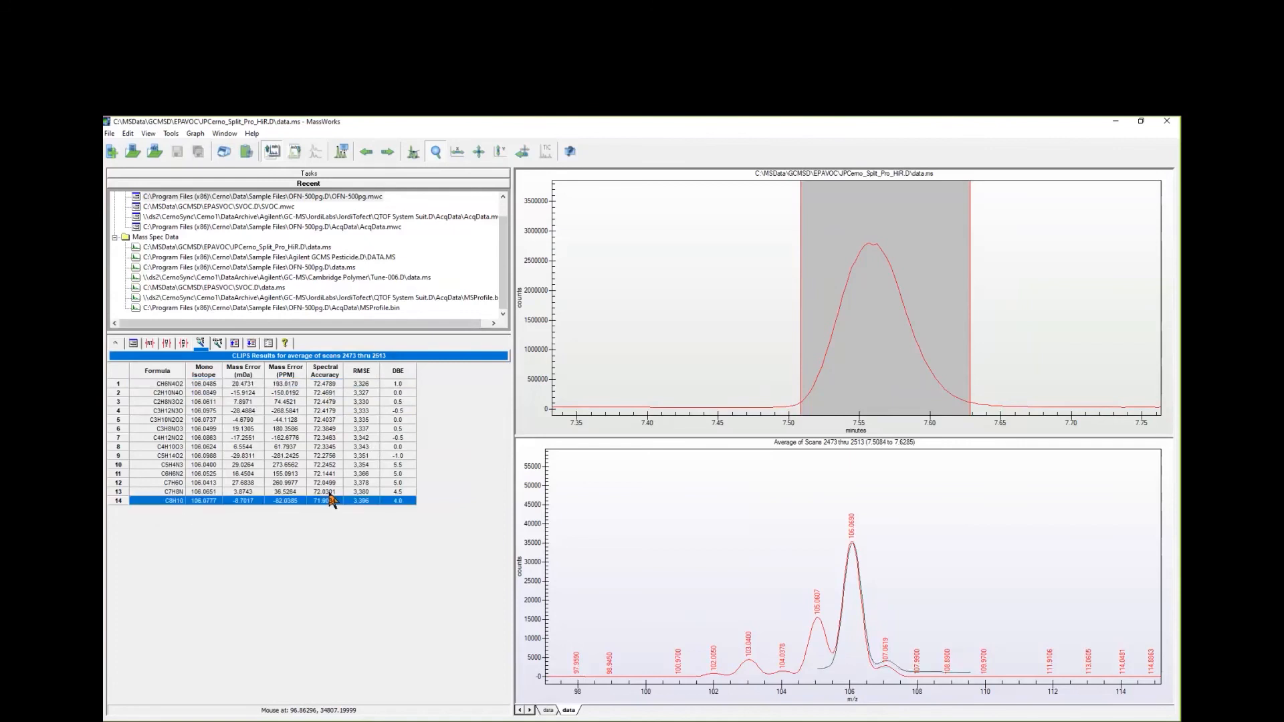
{"action": "left_click", "coordinate": [327, 455]}
{"action": "left_click", "coordinate": [328, 428]}
{"action": "left_click", "coordinate": [327, 384]}
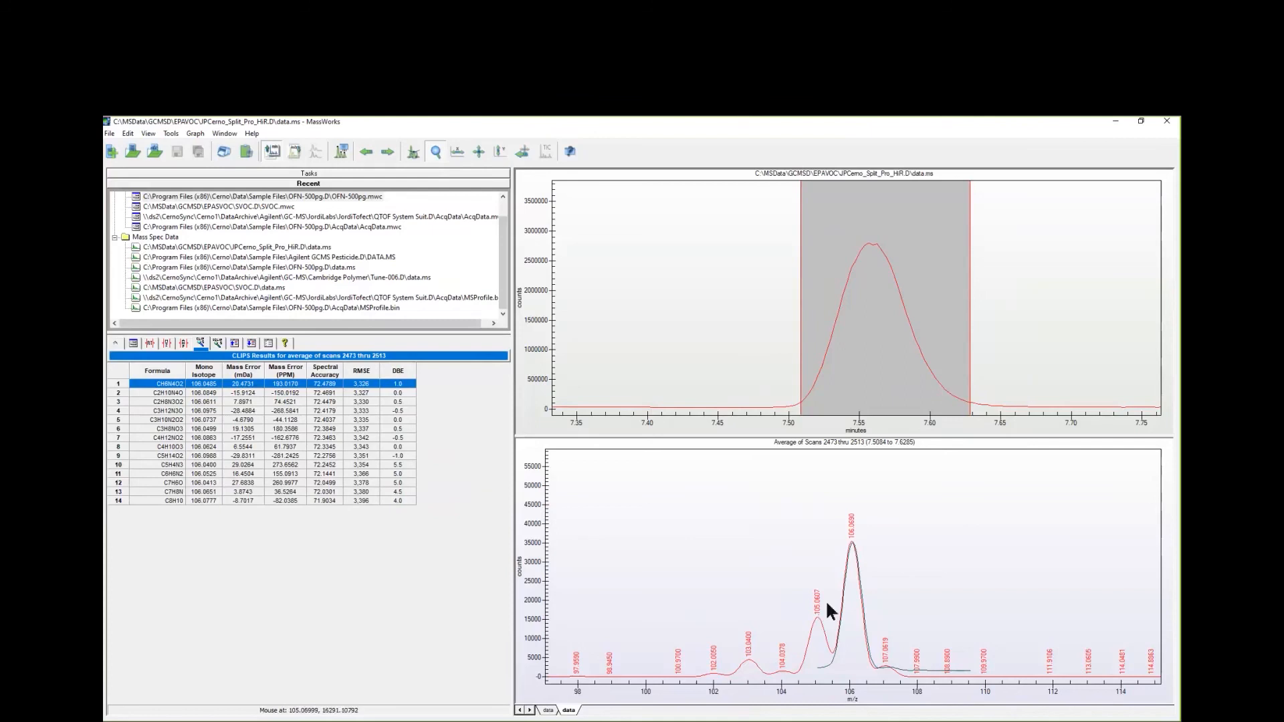
Run a CLIPS search for the 106.0690 peak with an ion series of repeat unit -H, minimum 1 and maximum 2
{"action": "right_click", "coordinate": [850, 534]}
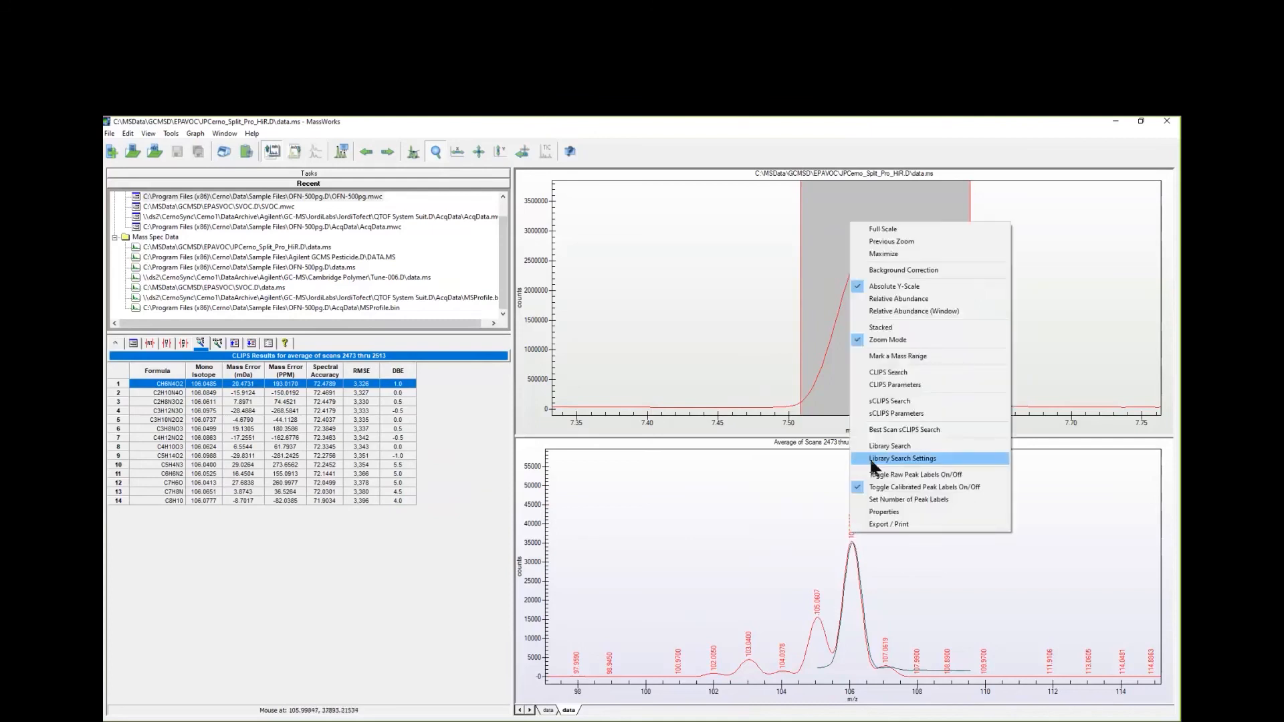
{"action": "left_click", "coordinate": [883, 371]}
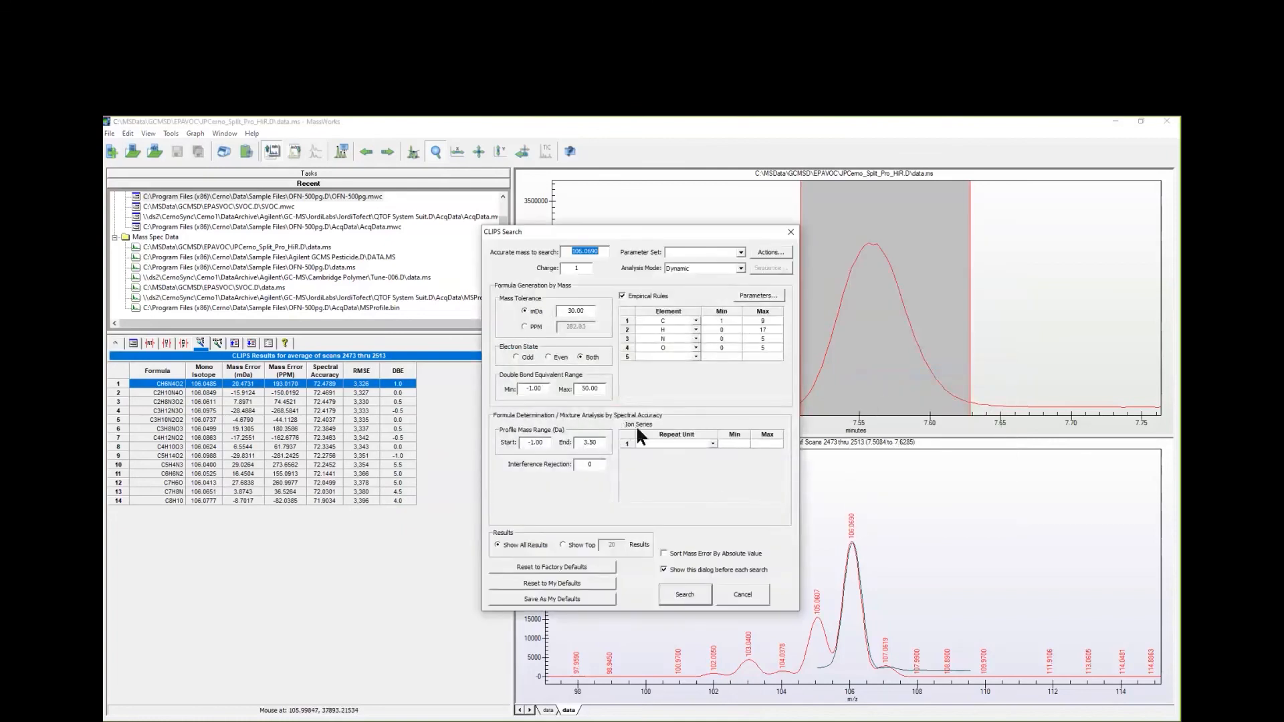
{"action": "left_click", "coordinate": [710, 444]}
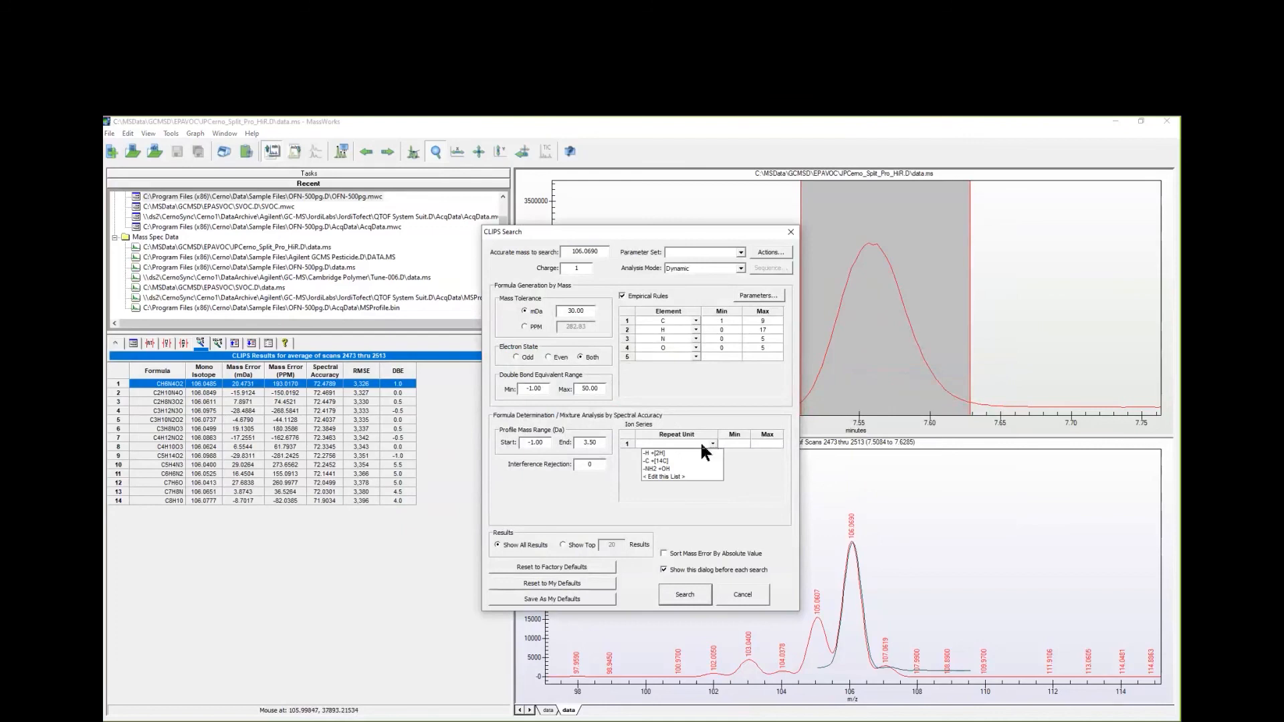
{"action": "left_click", "coordinate": [699, 441]}
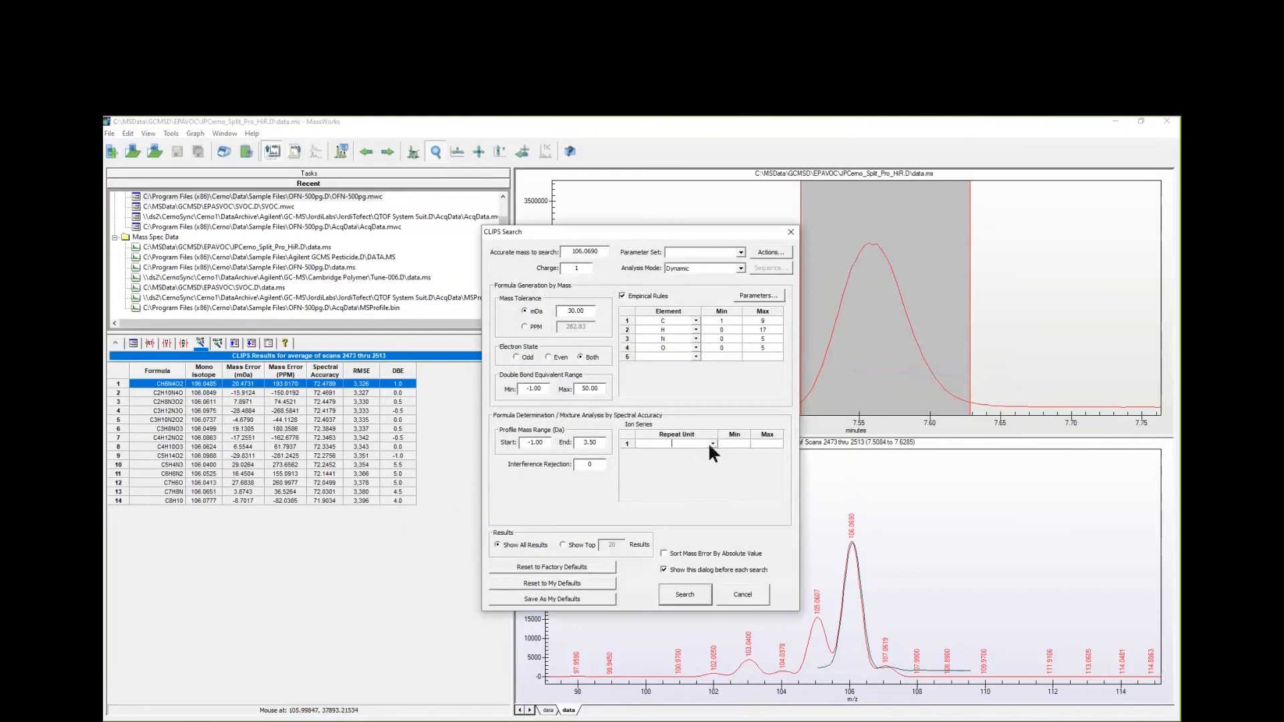
{"action": "left_click", "coordinate": [712, 445]}
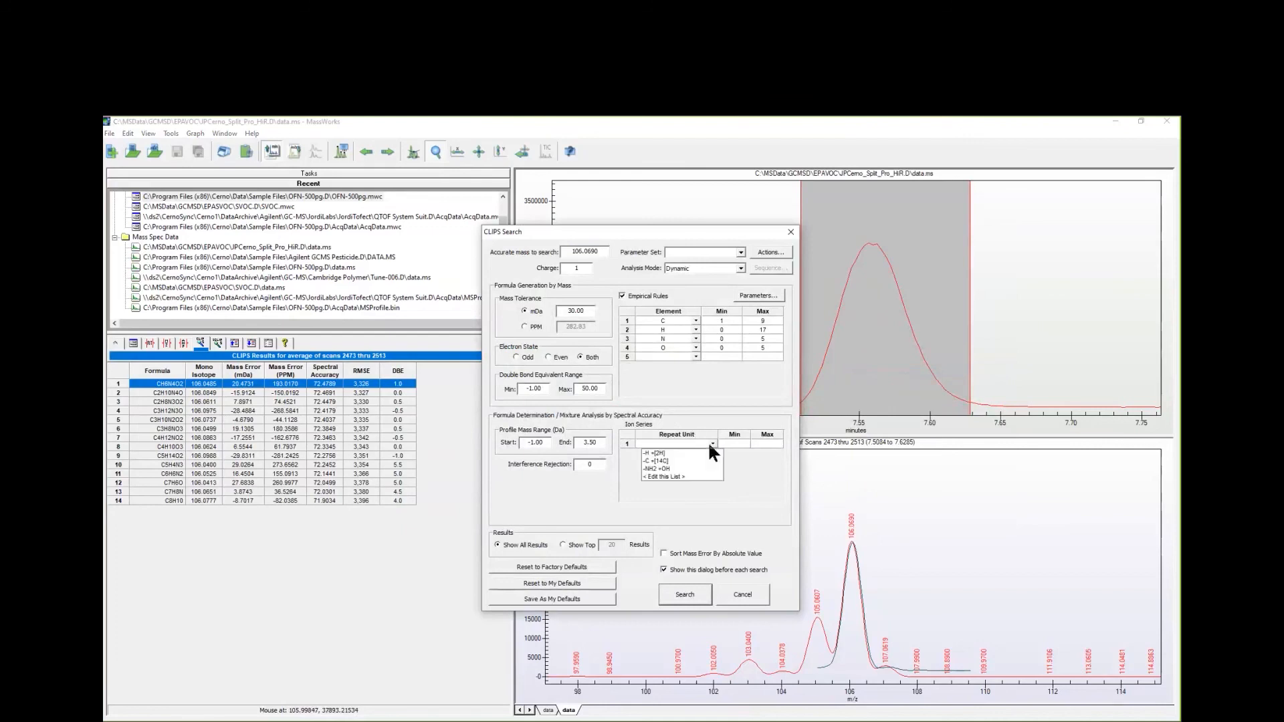
{"action": "left_click", "coordinate": [672, 441]}
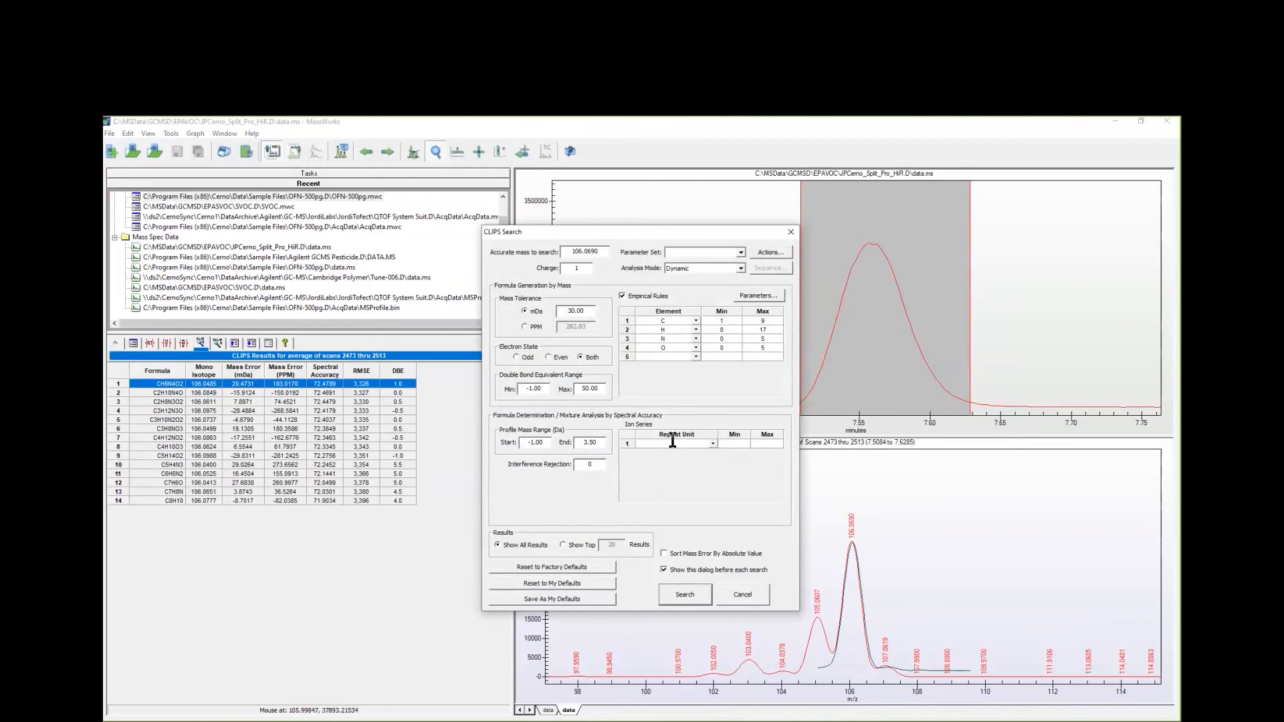
{"action": "type", "text": "-"}
{"action": "left_click", "coordinate": [738, 443]}
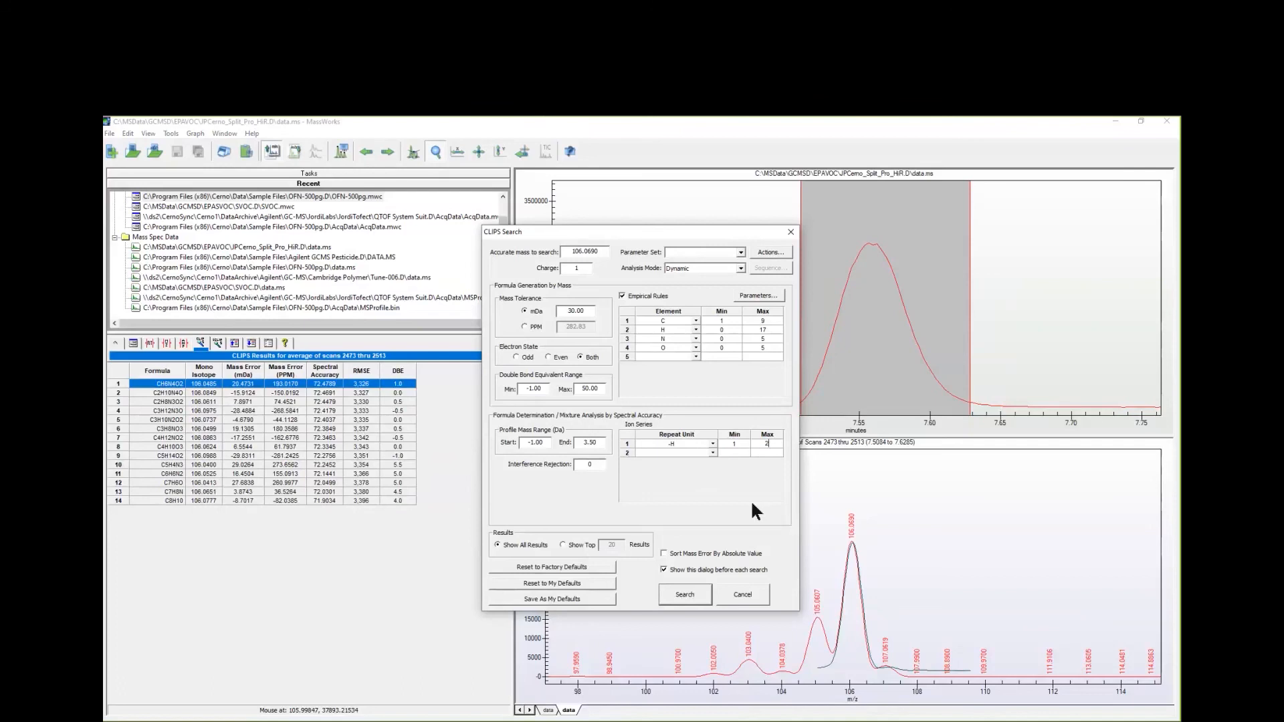
{"action": "left_click", "coordinate": [715, 502]}
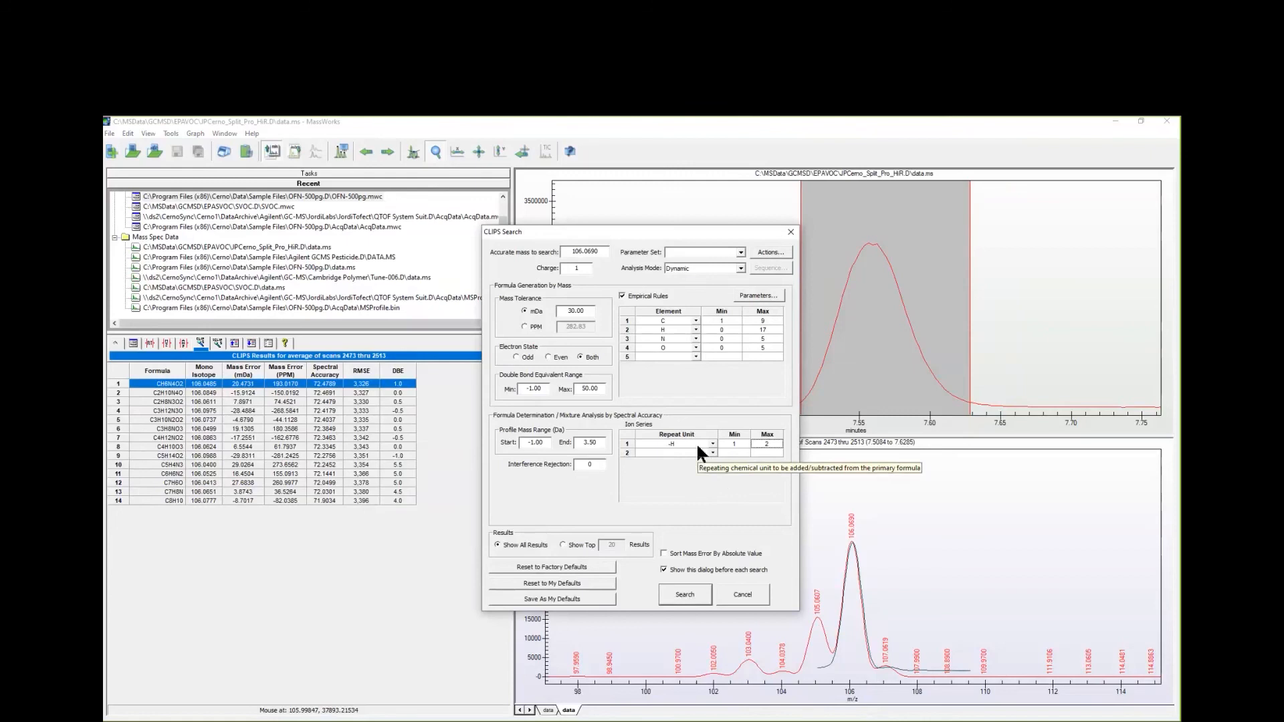
{"action": "left_click", "coordinate": [685, 595]}
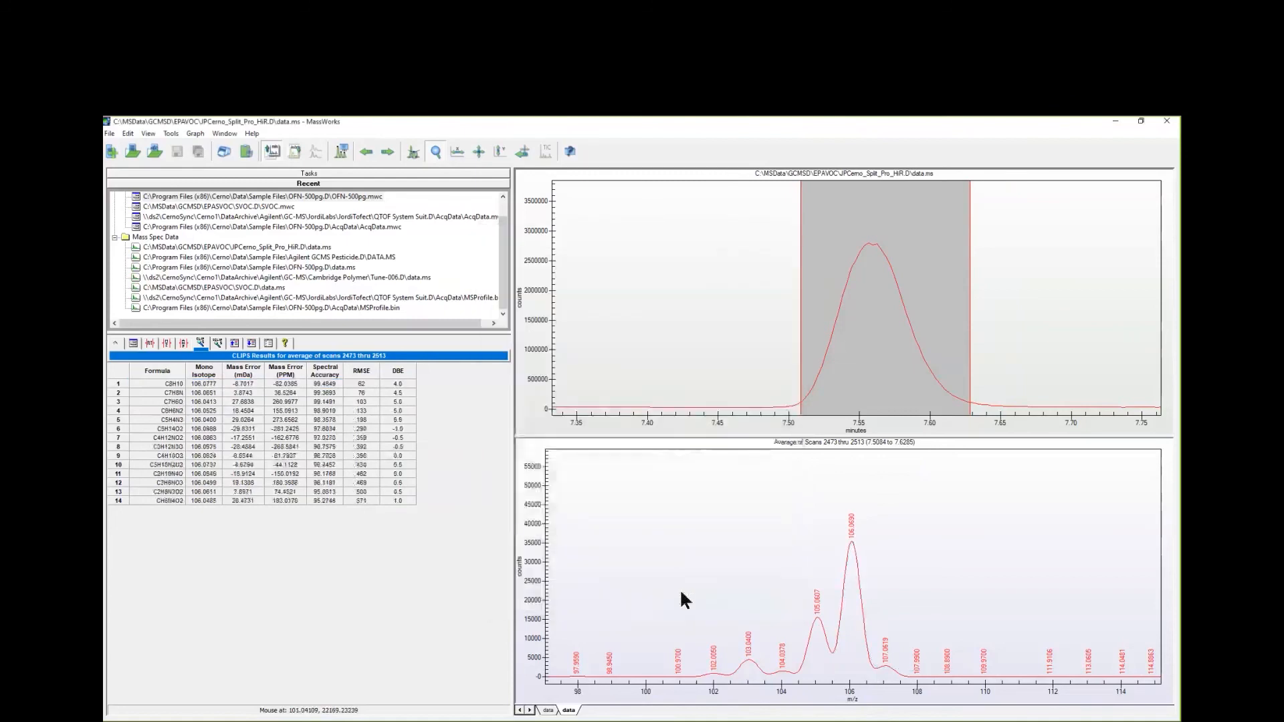
Overlay the top-ranked formula C8H10 and examine its fit across the peaks from about m/z 103 to 110
{"action": "left_click", "coordinate": [207, 386]}
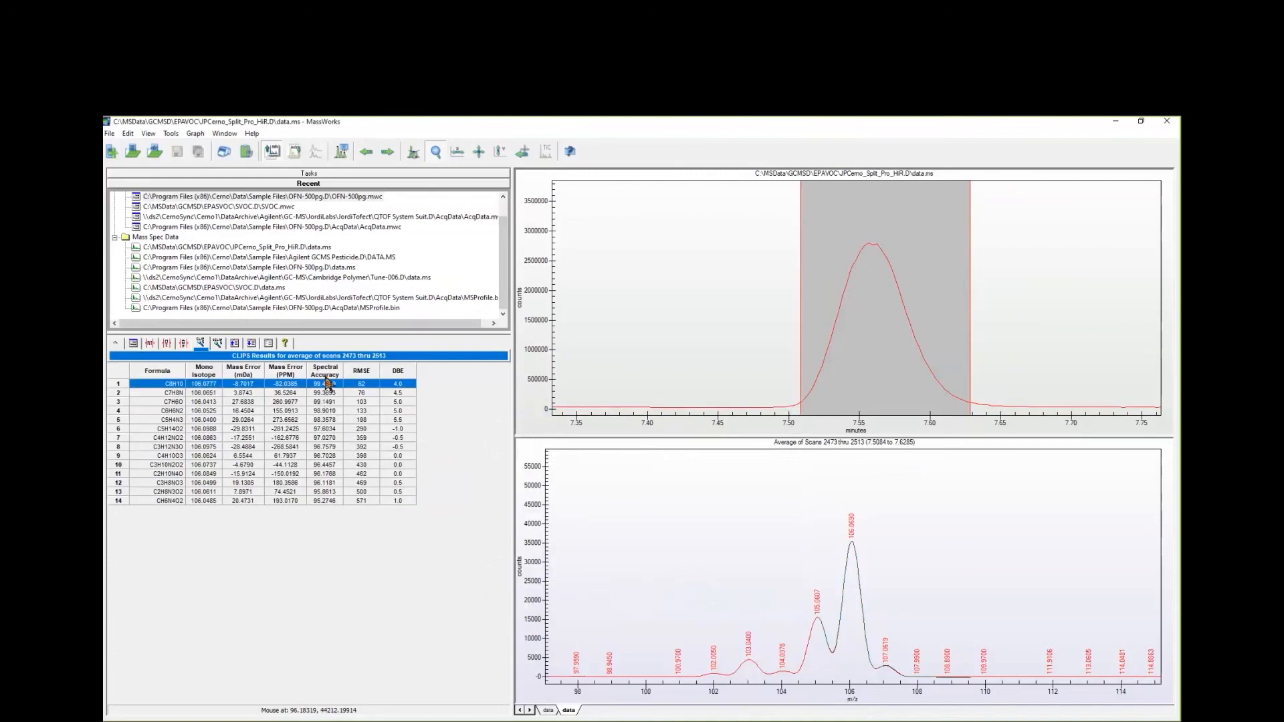
{"action": "mouse_move", "coordinate": [179, 394]}
{"action": "left_click_drag", "start_coordinate": [725, 483], "coordinate": [1006, 681]}
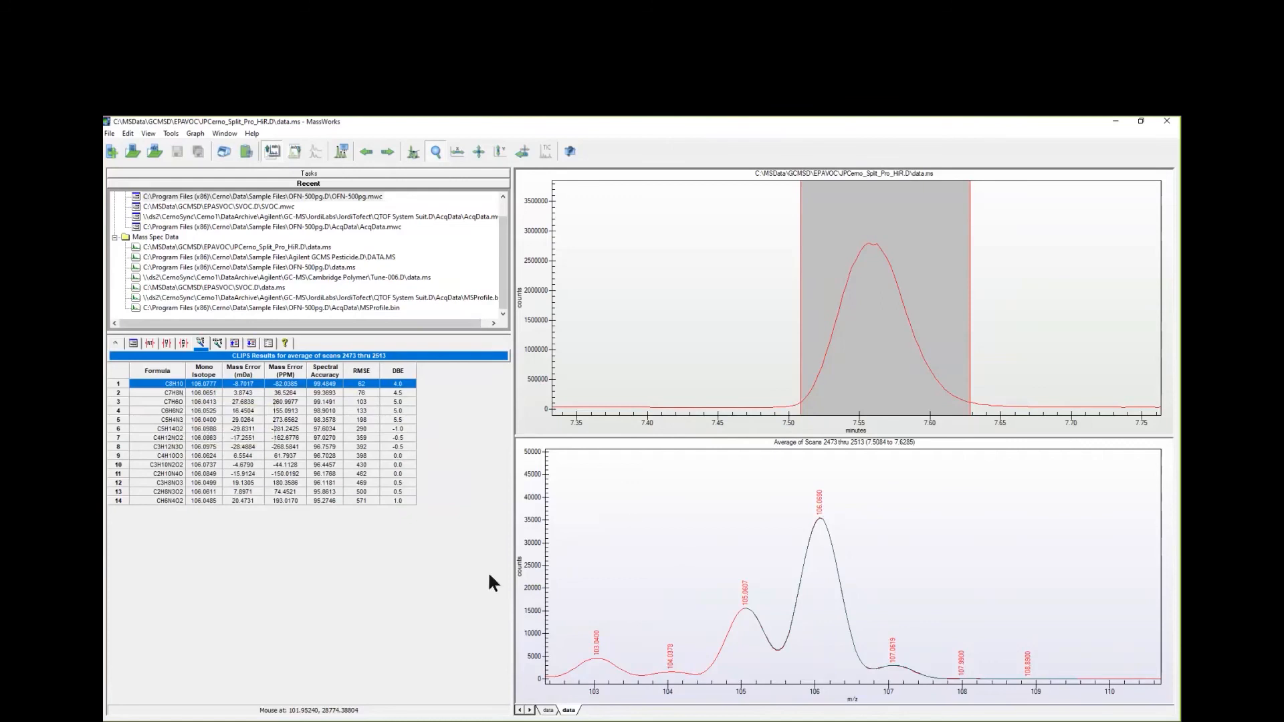
Run a library search on the averaged spectrum in NIST MS Search and widen the hit list's Name column
{"action": "right_click", "coordinate": [637, 510]}
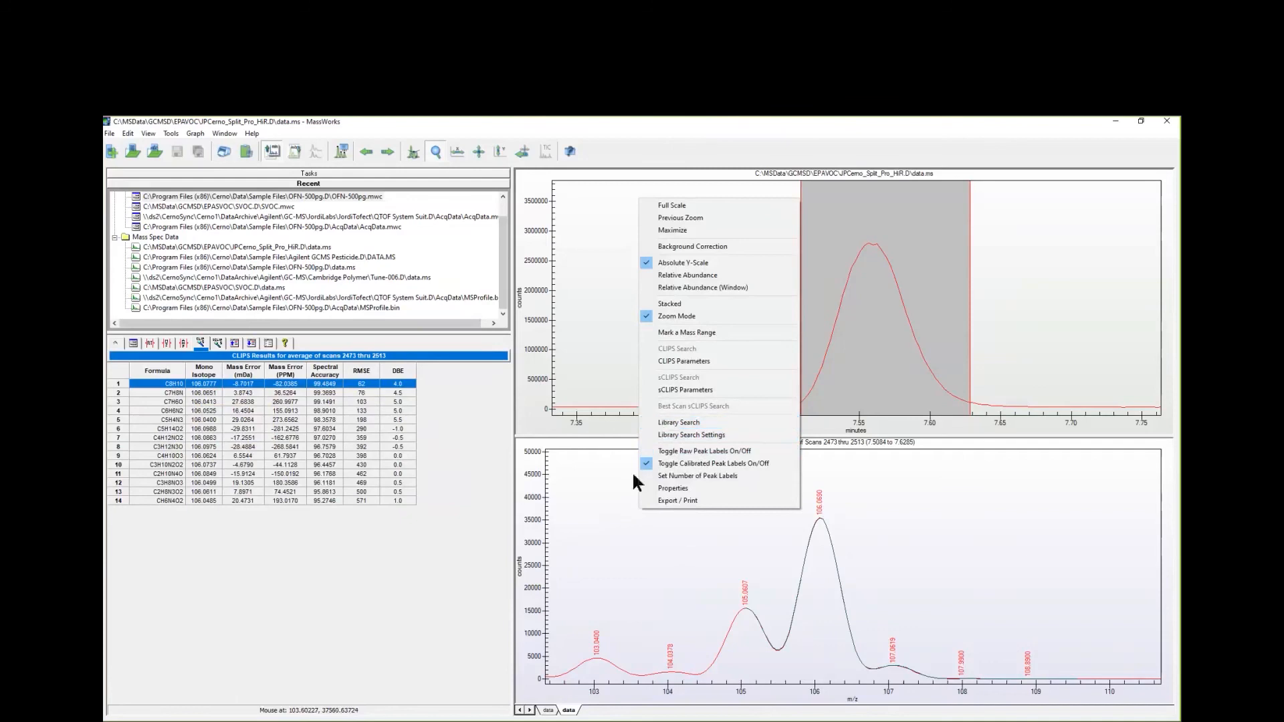
{"action": "left_click", "coordinate": [609, 508]}
{"action": "right_click", "coordinate": [609, 507]}
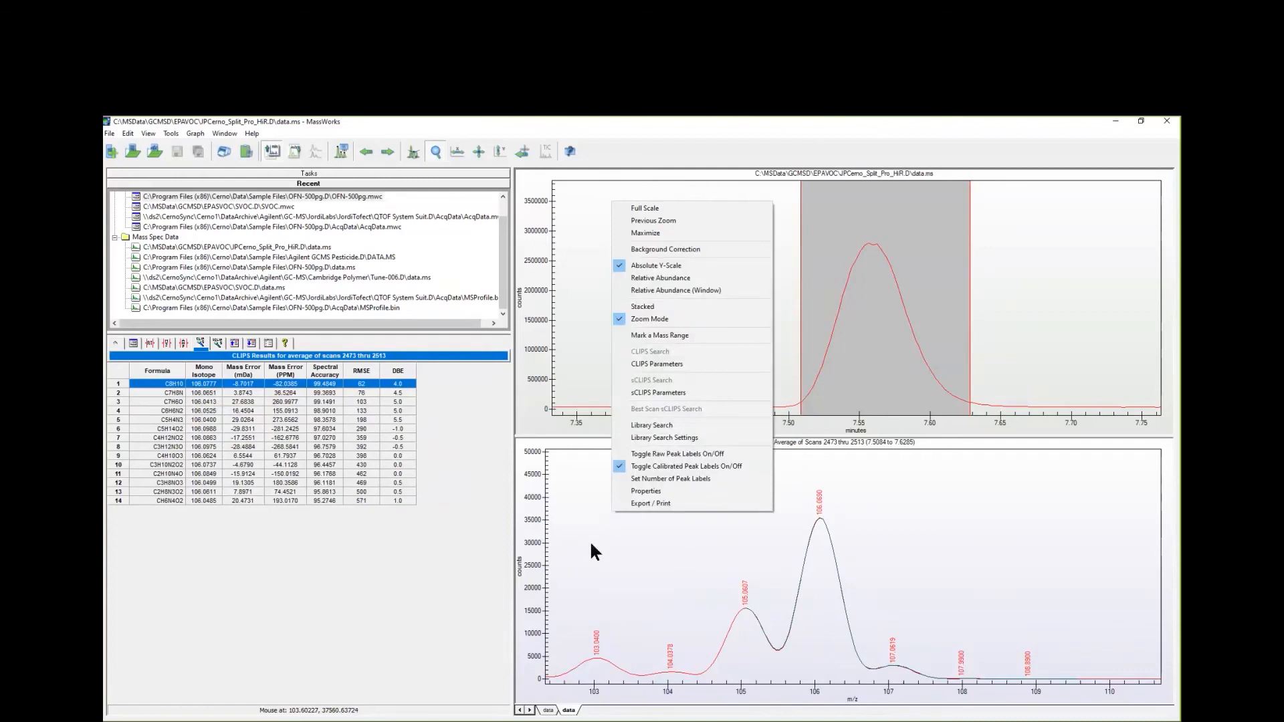
{"action": "left_click", "coordinate": [667, 426]}
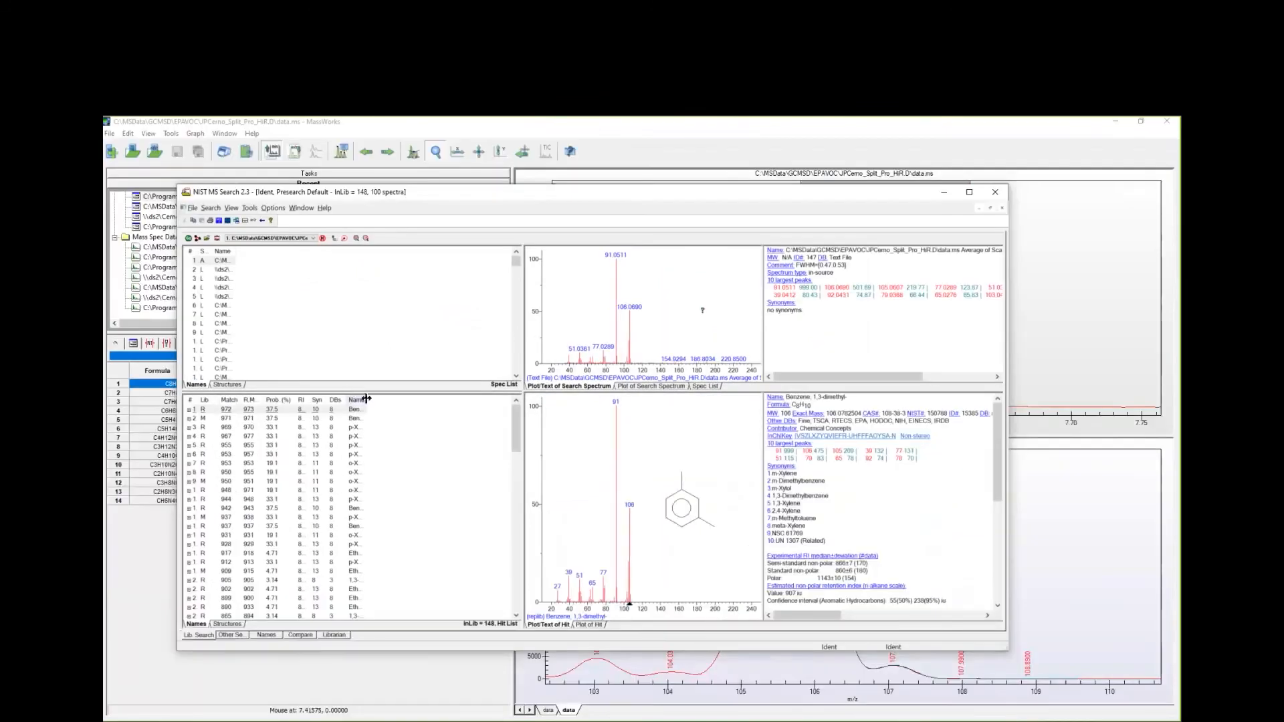
{"action": "left_click_drag", "start_coordinate": [368, 397], "coordinate": [463, 395]}
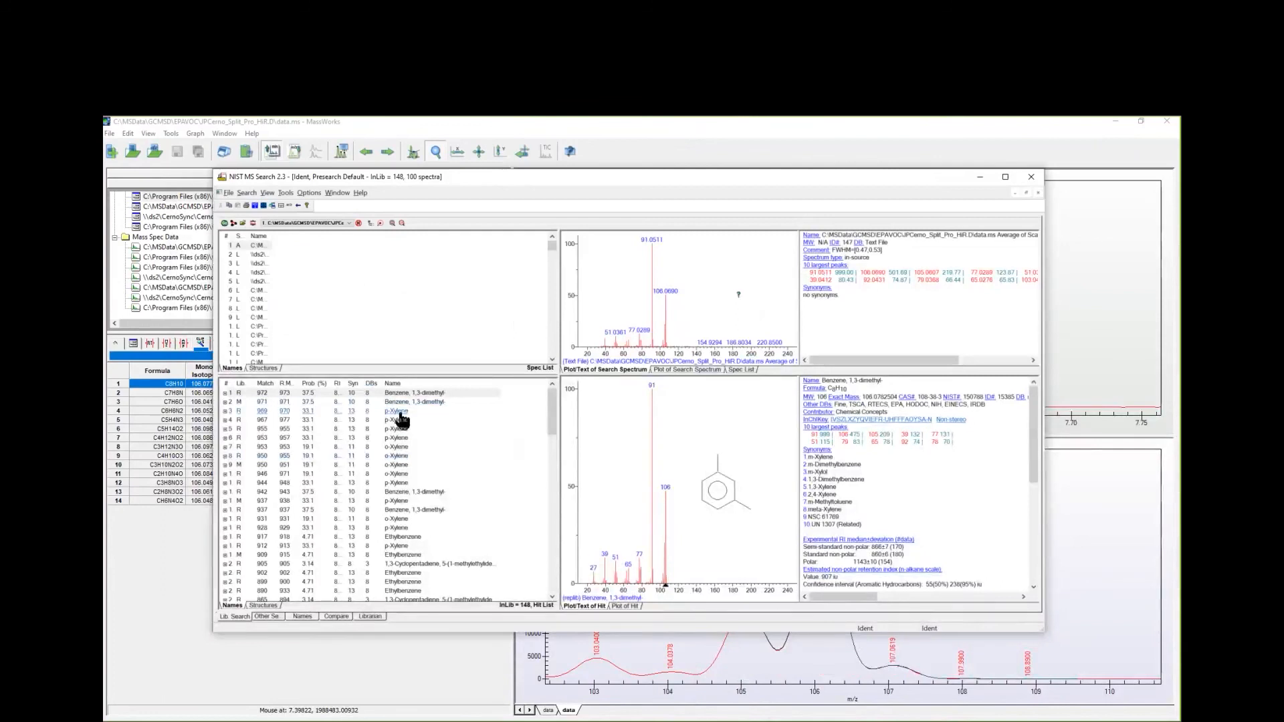
Review the p-Xylene, o-Xylene and Benzene, 1,3-dimethyl- library hits against the search spectrum and return to MassWorks
{"action": "left_click", "coordinate": [400, 412]}
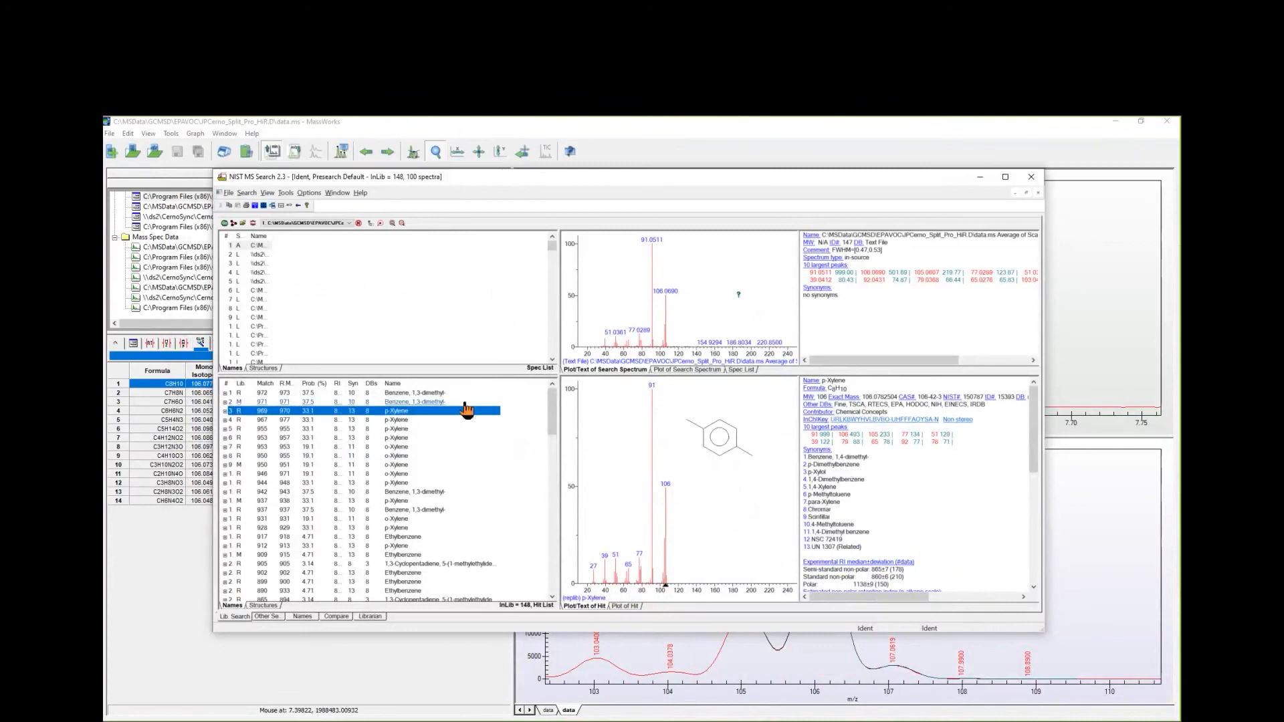
{"action": "left_click", "coordinate": [397, 456]}
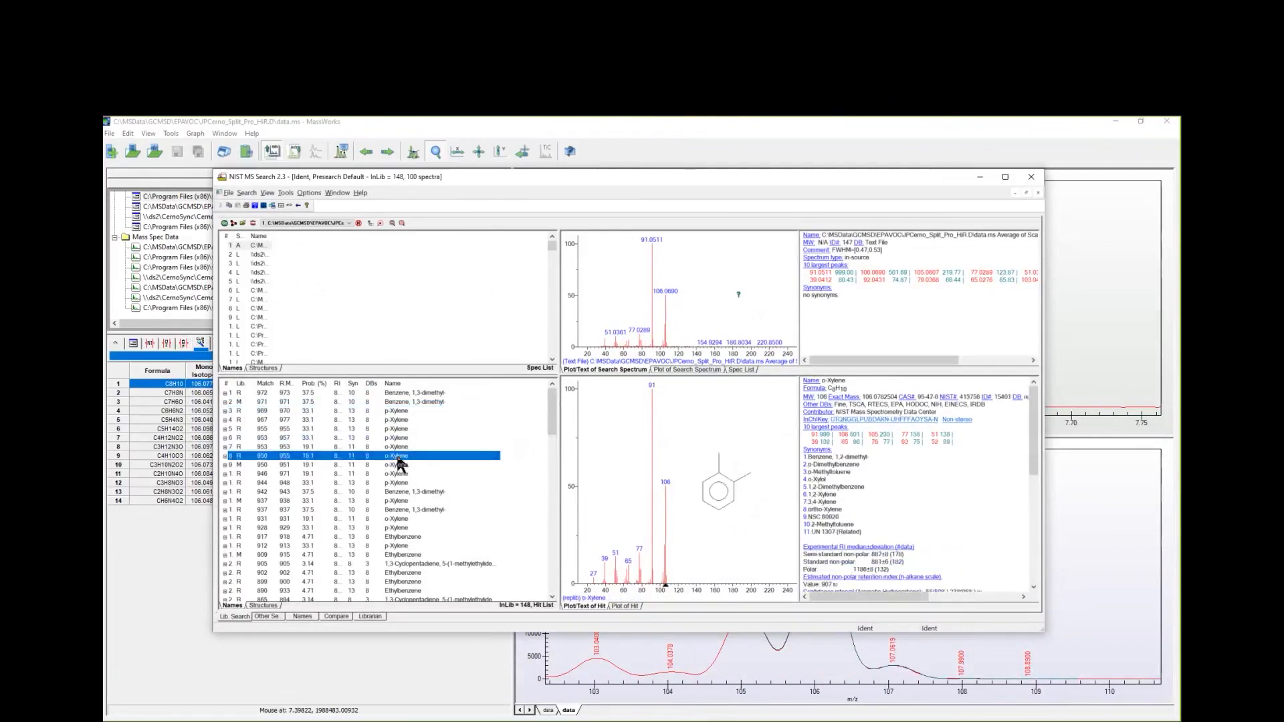
{"action": "left_click", "coordinate": [399, 474]}
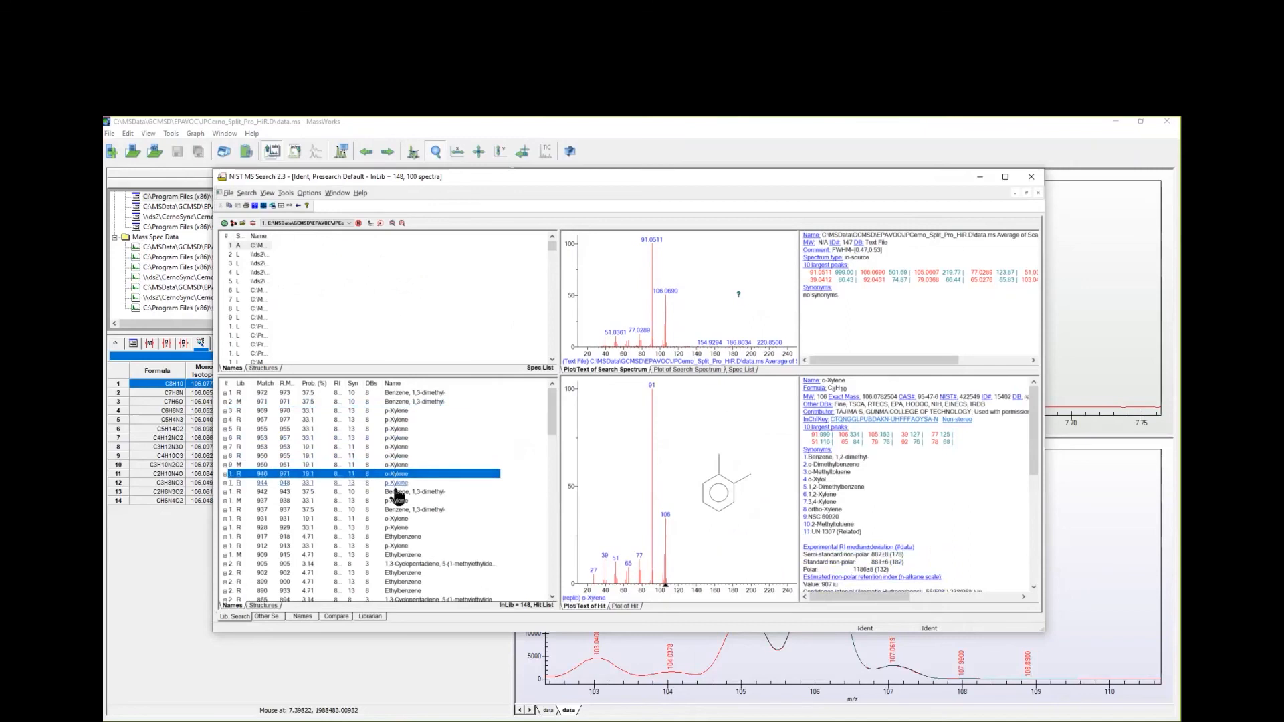
{"action": "left_click", "coordinate": [395, 501]}
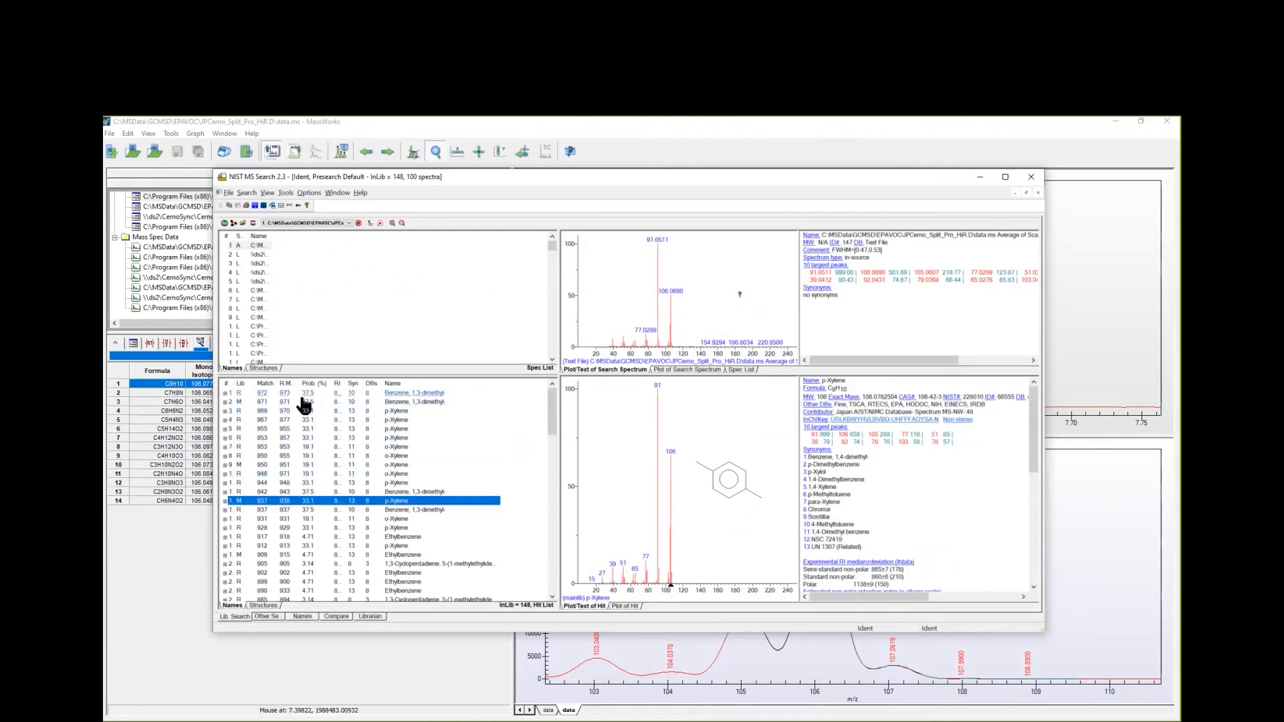
{"action": "left_click", "coordinate": [388, 394]}
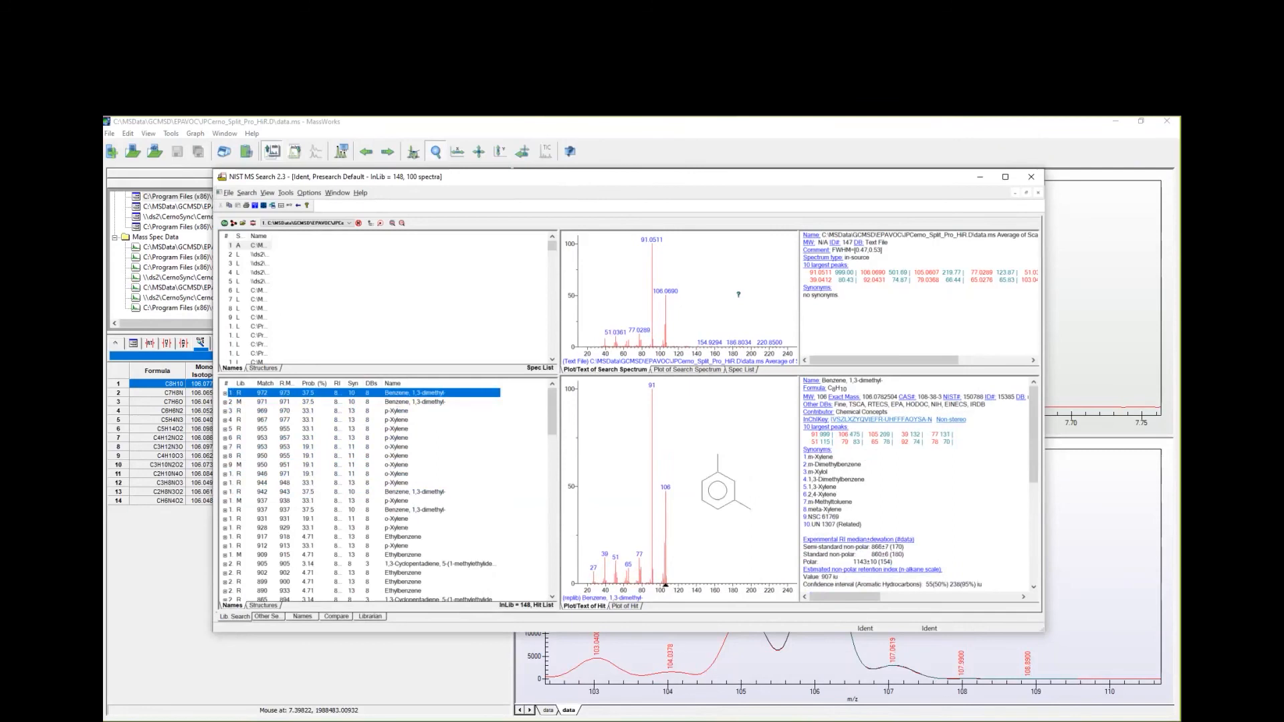
{"action": "key", "text": "alt+Tab"}
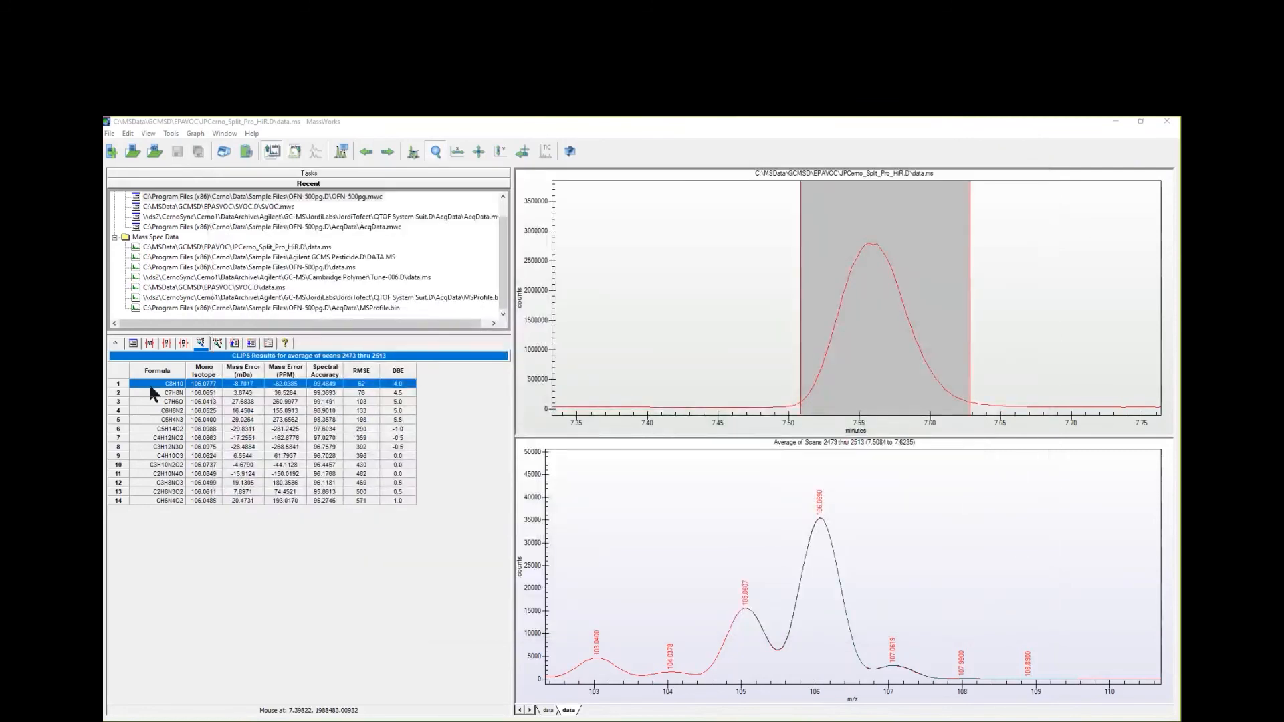
Look up C8H10 in ChemSpider from the CLIPS results, browse the candidate structures and minimize the browser
{"action": "mouse_move", "coordinate": [150, 387]}
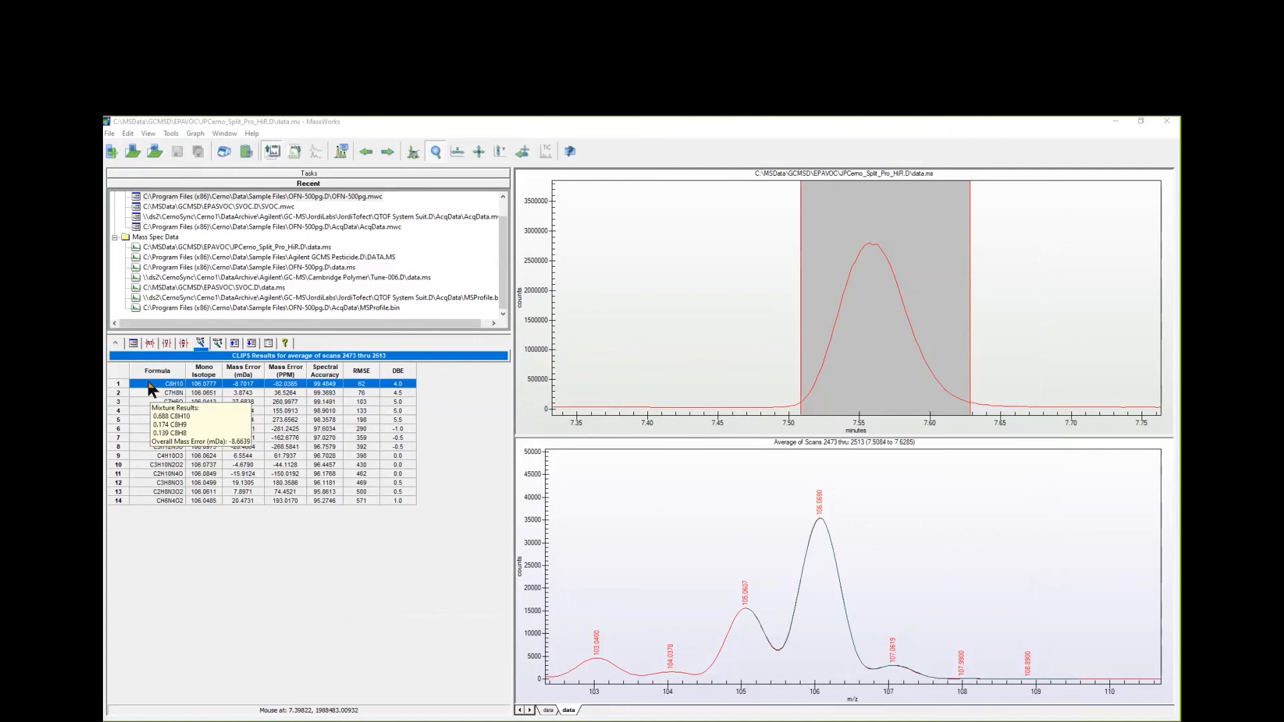
{"action": "right_click", "coordinate": [152, 390]}
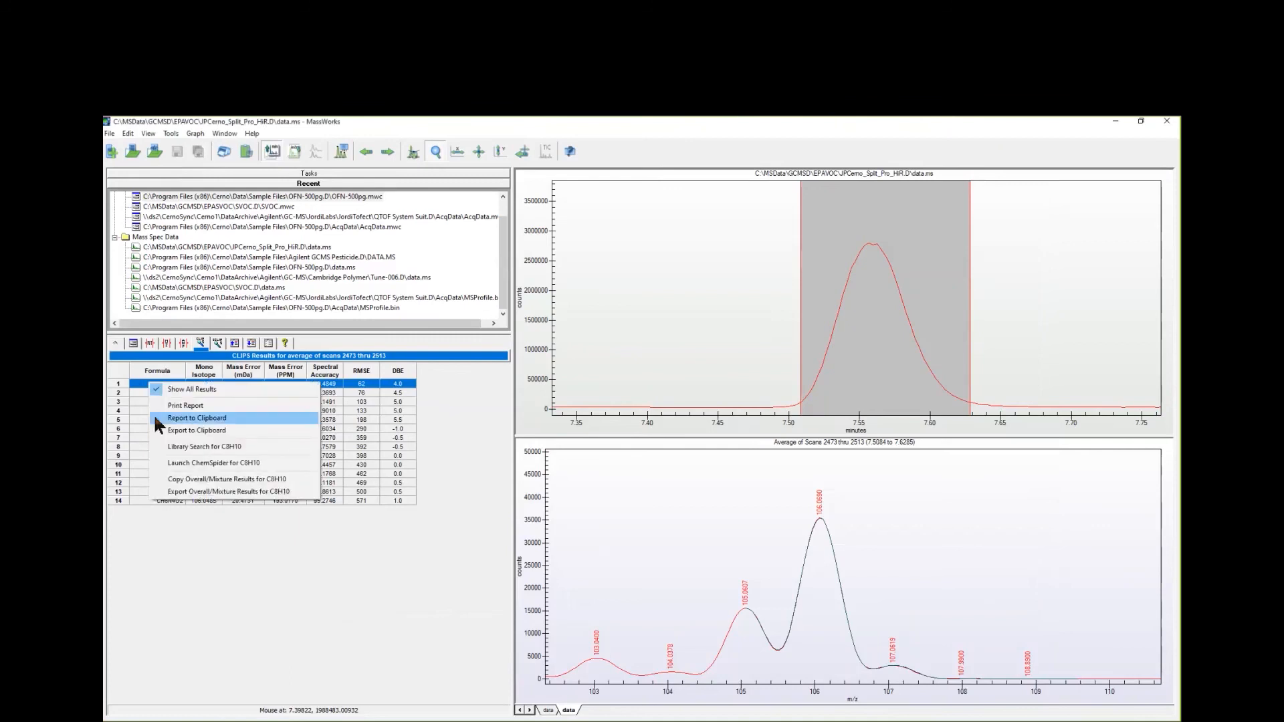
{"action": "left_click", "coordinate": [168, 462]}
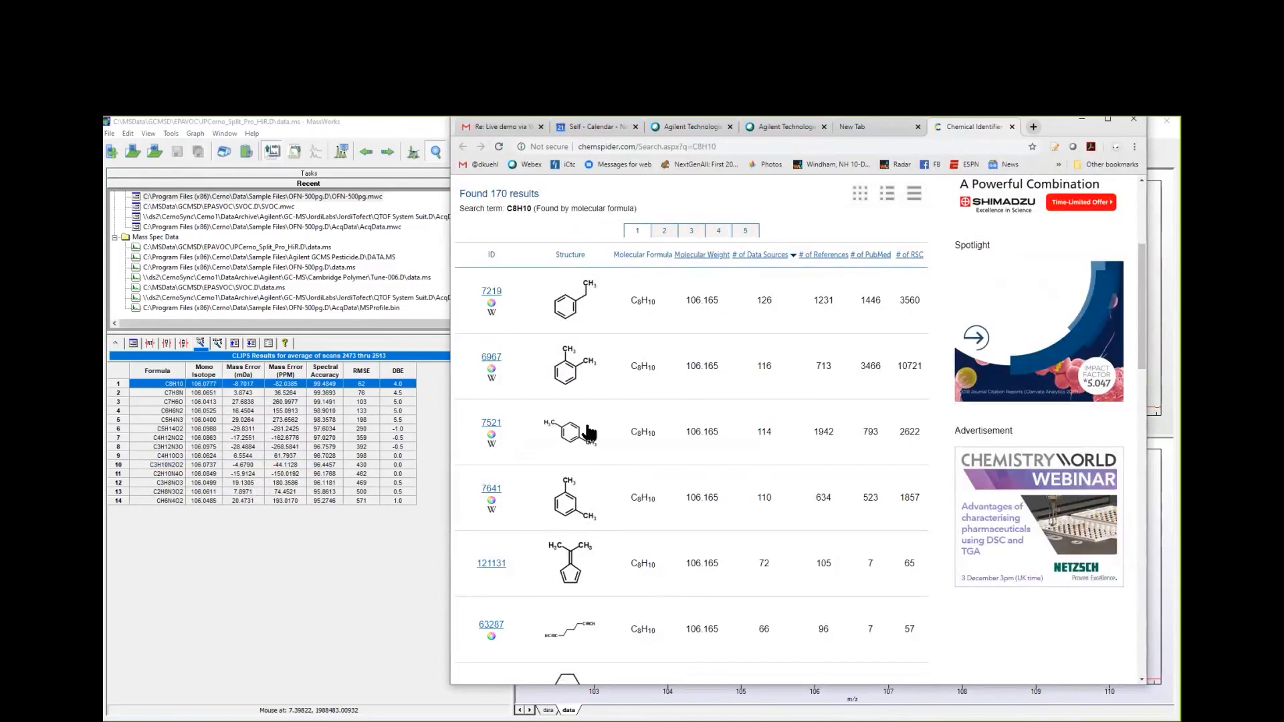
{"action": "scroll", "coordinate": [636, 434], "scroll_direction": "down", "scroll_amount": 10}
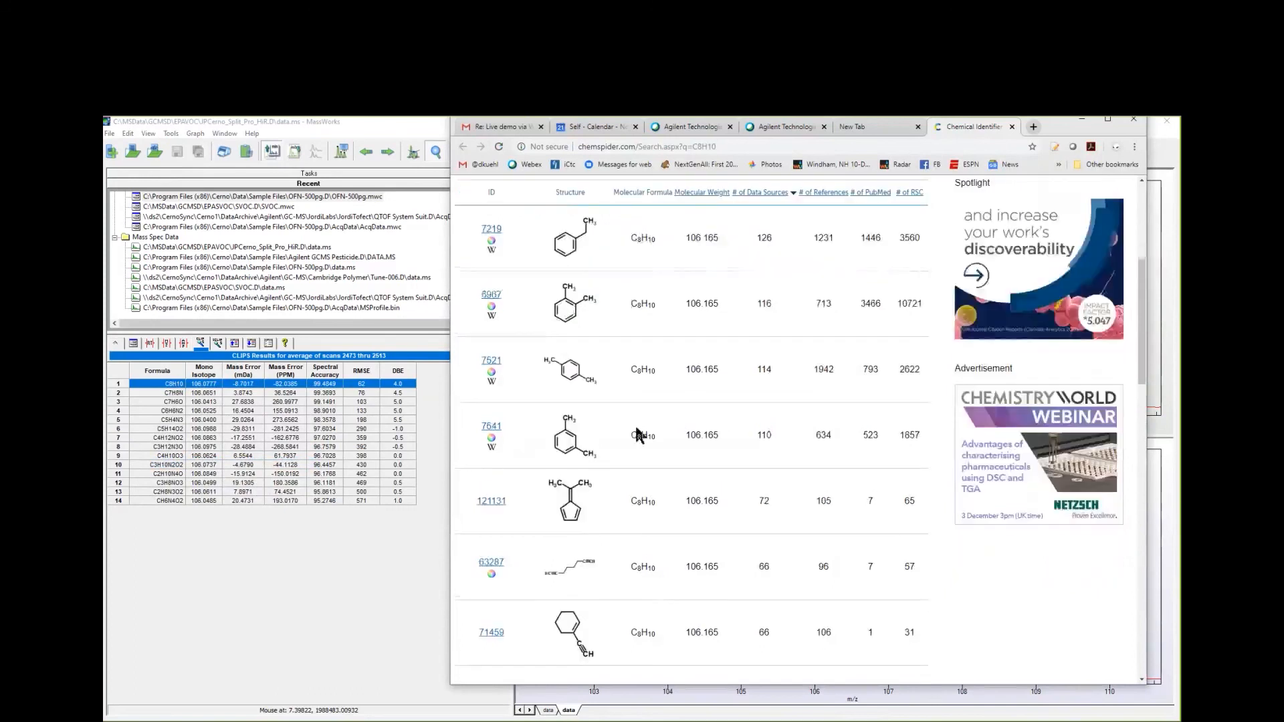
{"action": "scroll", "coordinate": [635, 435], "scroll_direction": "down", "scroll_amount": 5}
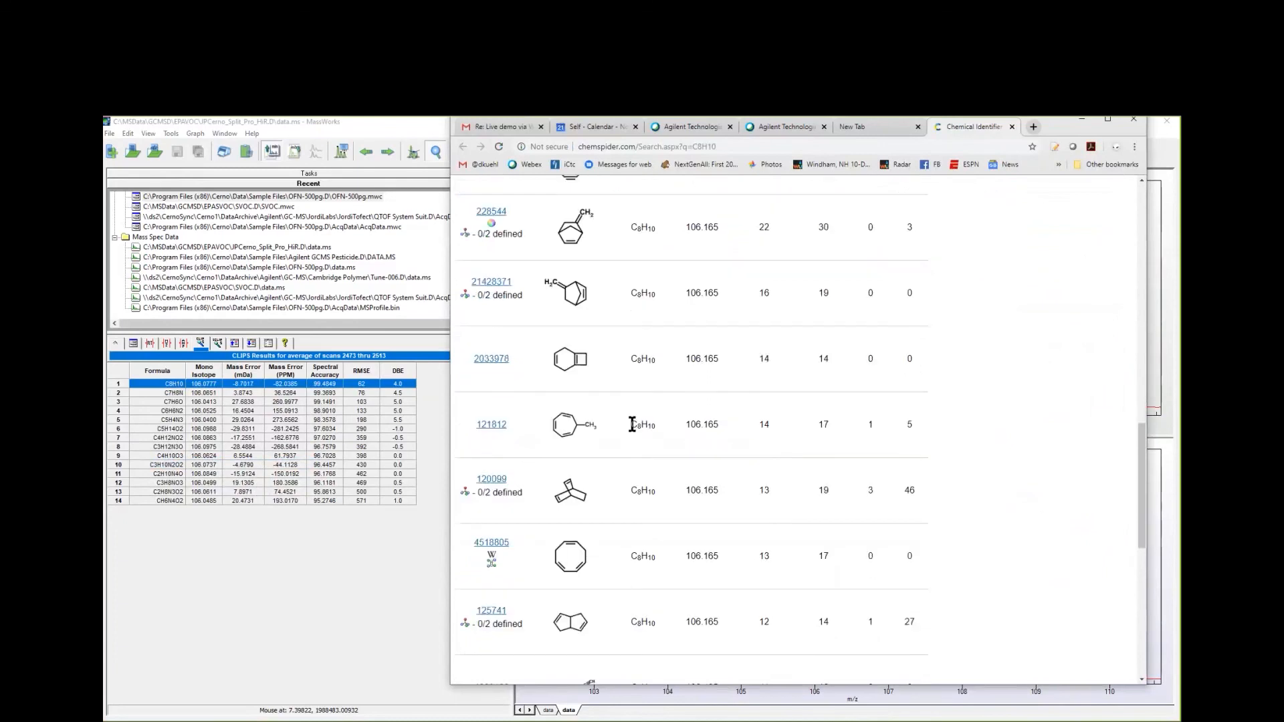
{"action": "scroll", "coordinate": [638, 434], "scroll_direction": "up", "scroll_amount": 4}
{"action": "scroll", "coordinate": [639, 435], "scroll_direction": "up", "scroll_amount": 12}
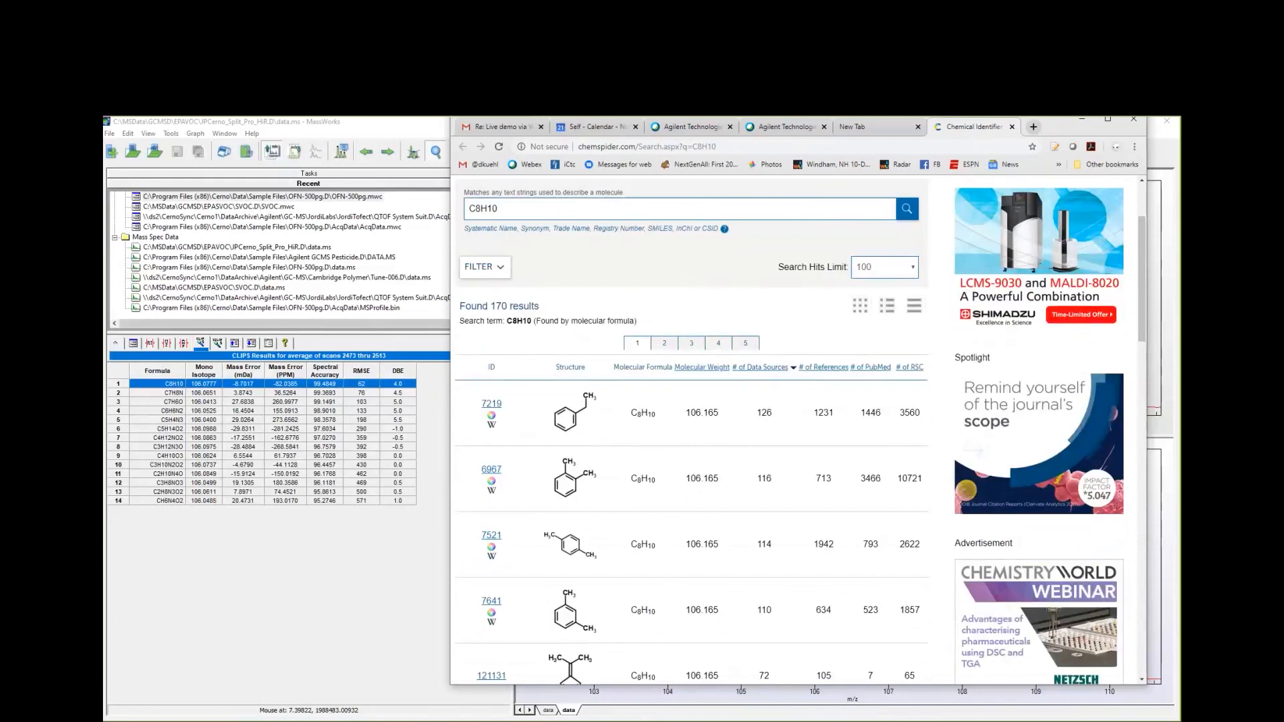
{"action": "left_click", "coordinate": [1081, 119]}
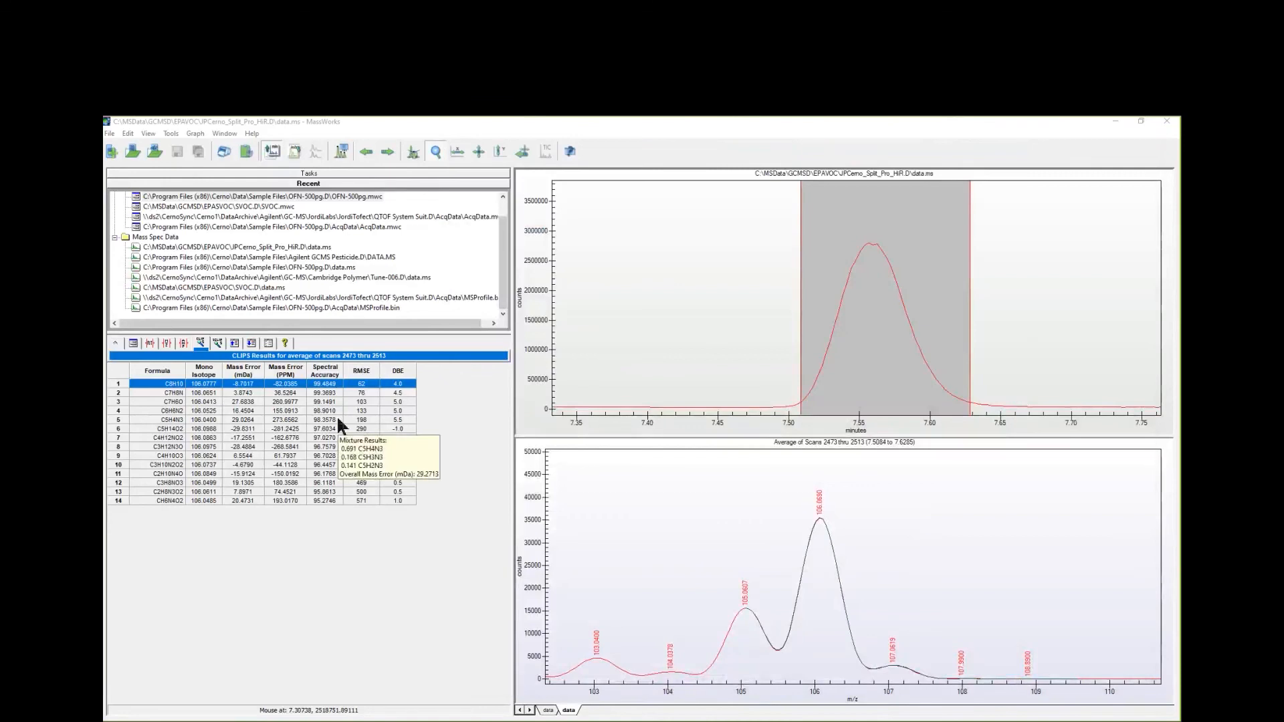